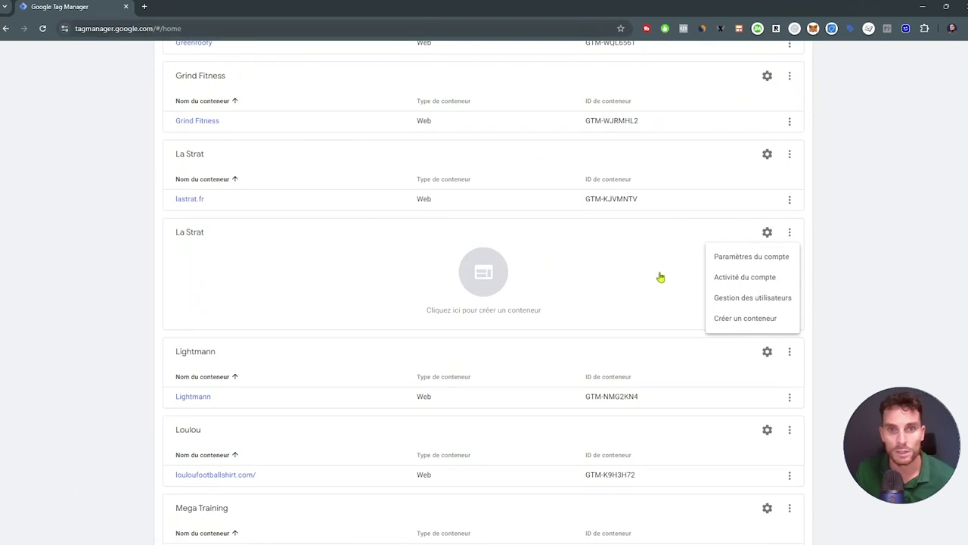
Step: Create a container named "Server La Strat" with the Server target platform in the empty La Strat account
click(764, 324)
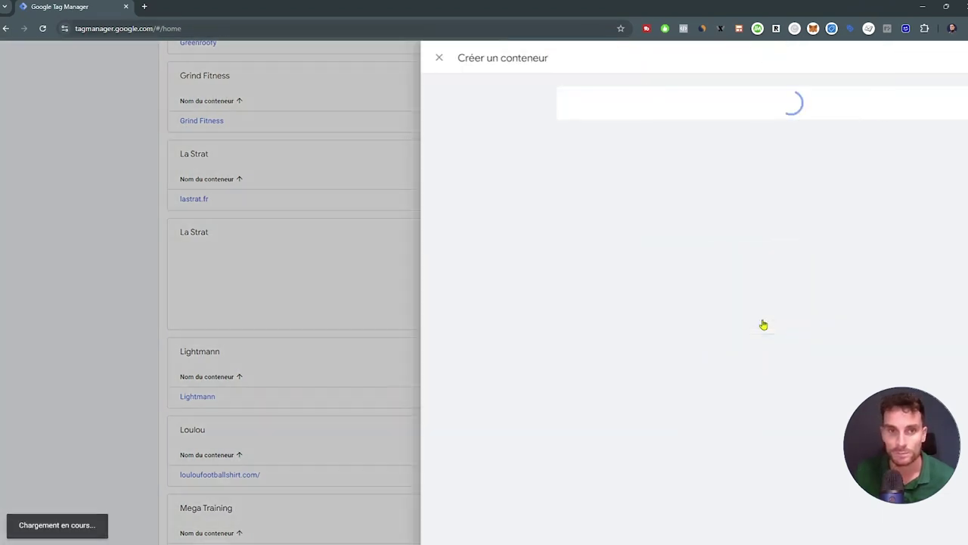
text(Server La)
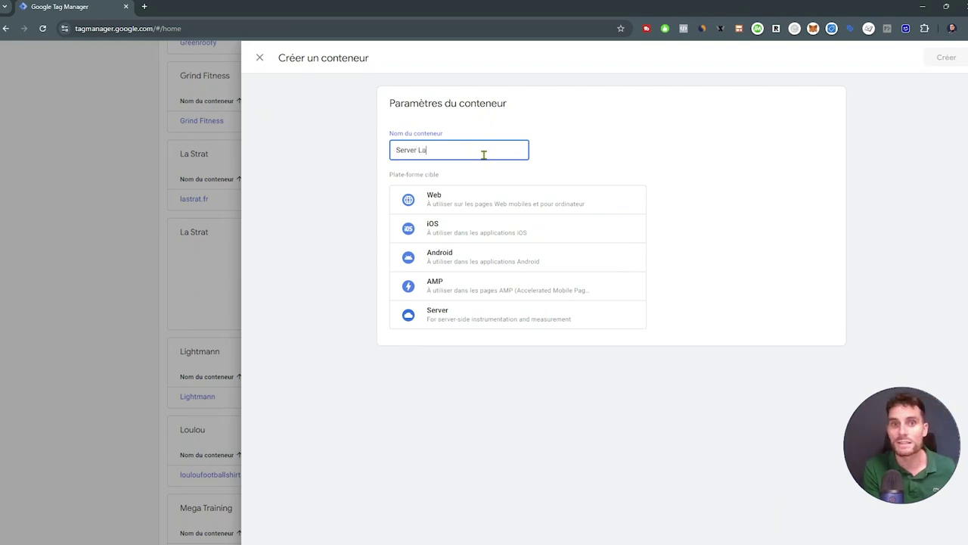
text( Strat)
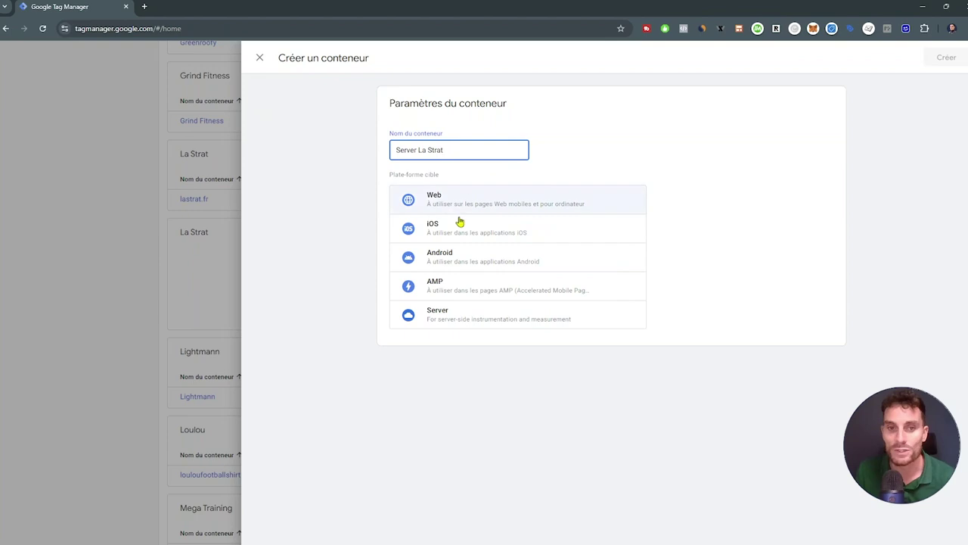
click(451, 326)
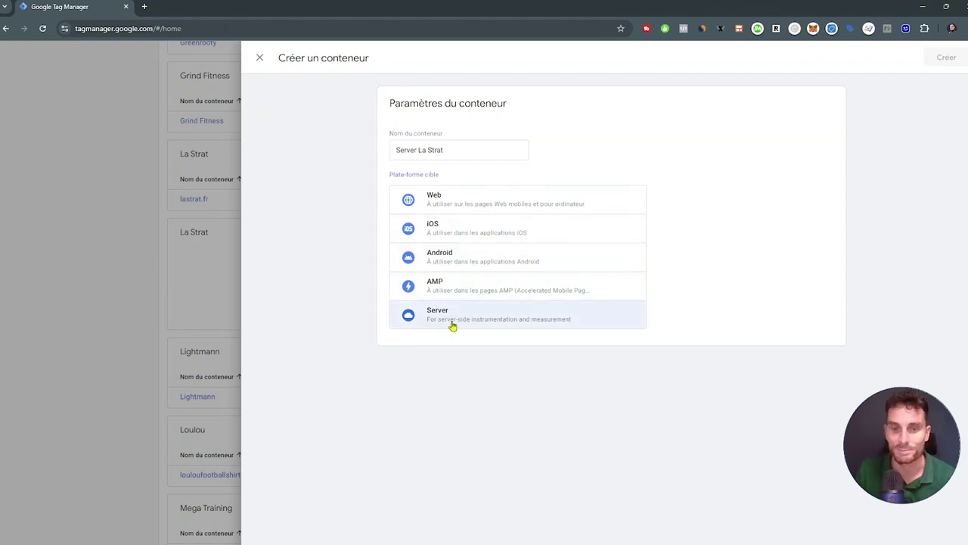
click(944, 58)
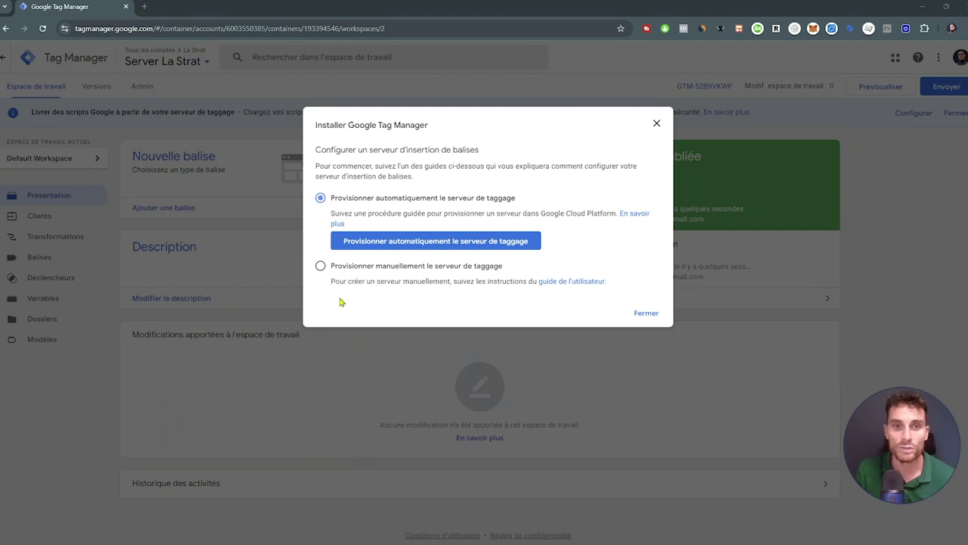
Step: Choose manual provisioning of the tagging server, copy the container configuration string and close the installation dialog
click(321, 267)
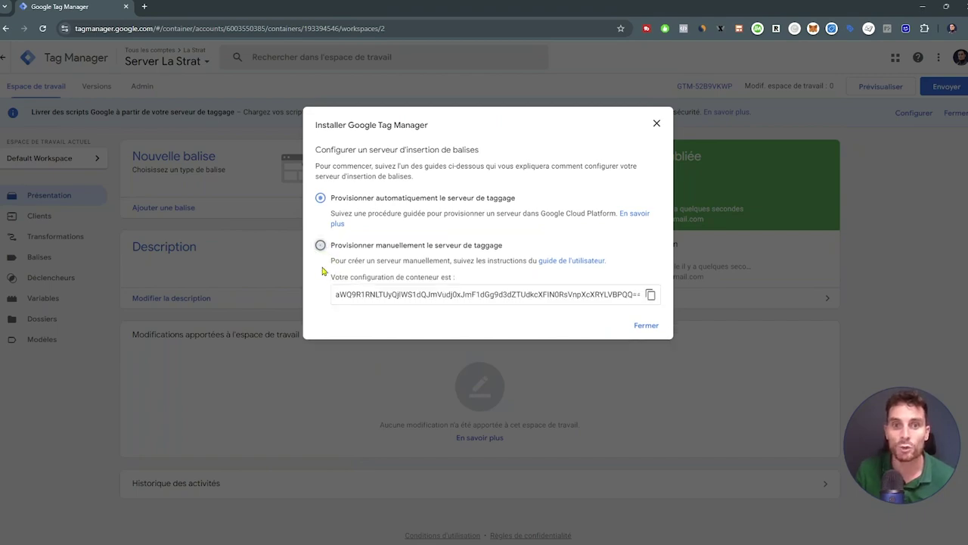
click(650, 296)
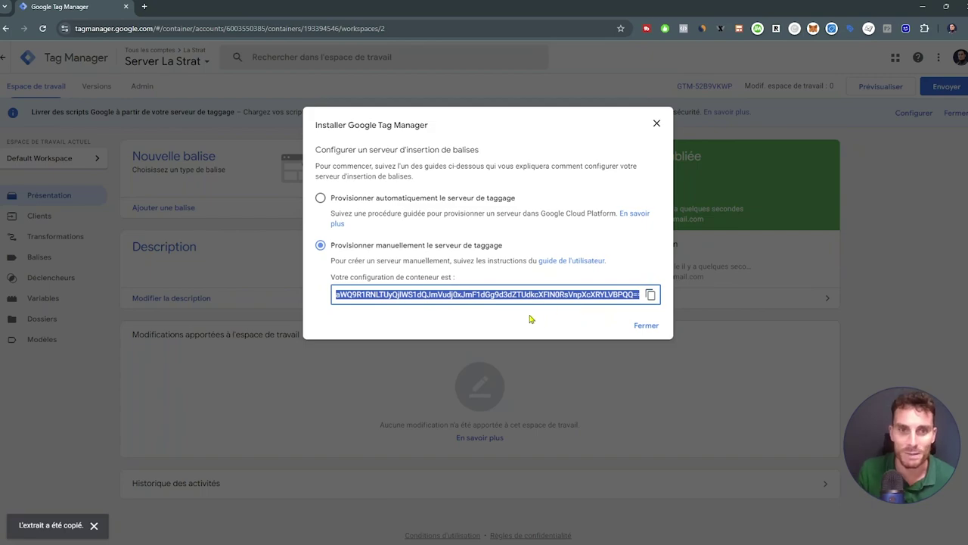
click(650, 295)
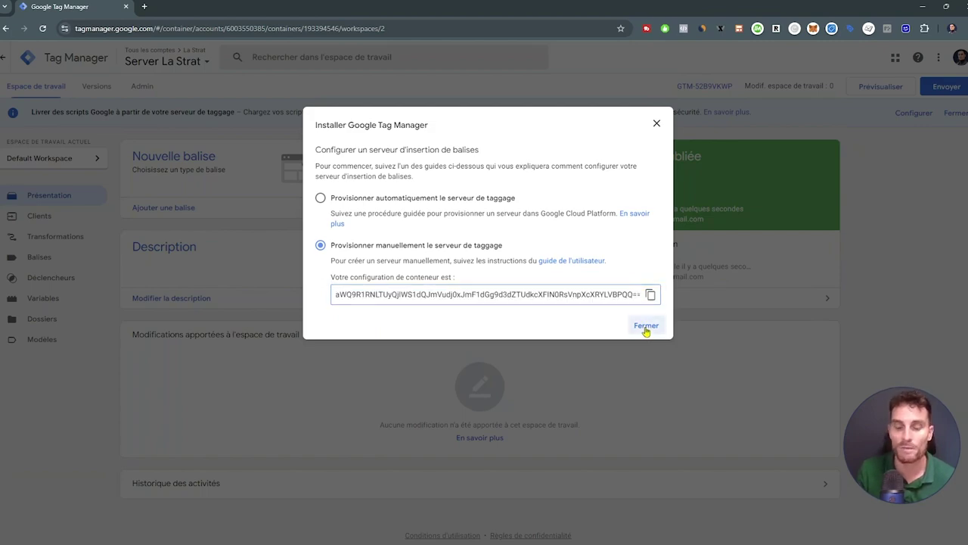
click(645, 331)
Step: Open stape.io/login in a new browser tab and sign in to Stape with the account email and password
click(147, 7)
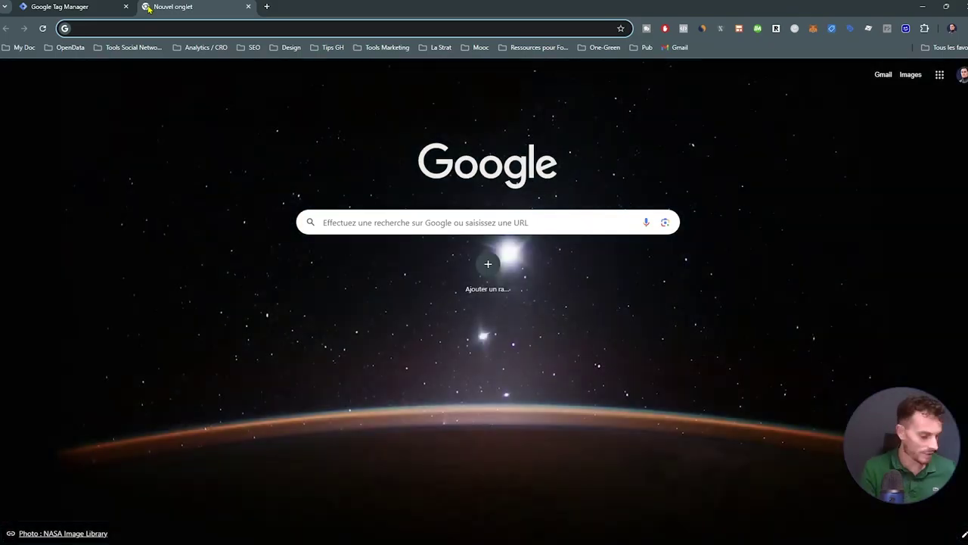
text(stape.io/login)
key(Return)
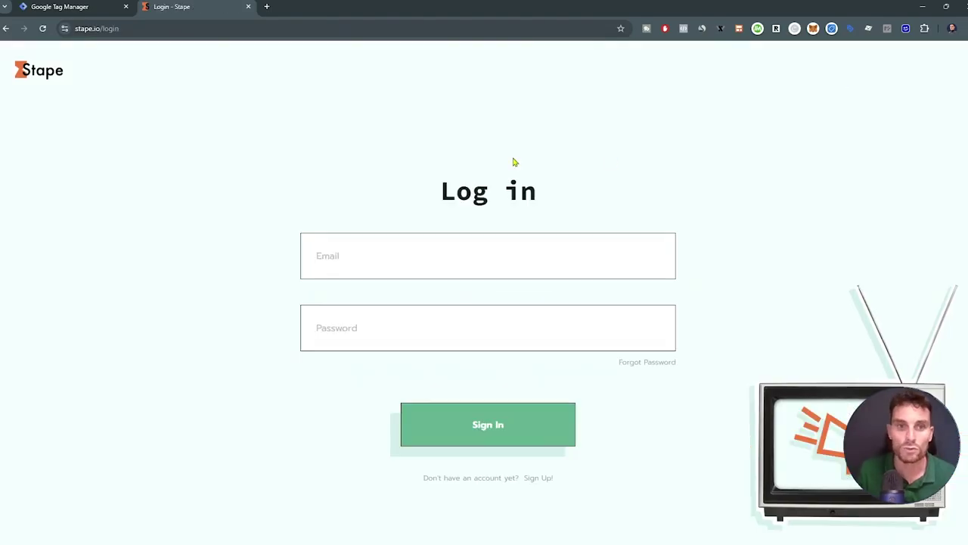
click(376, 262)
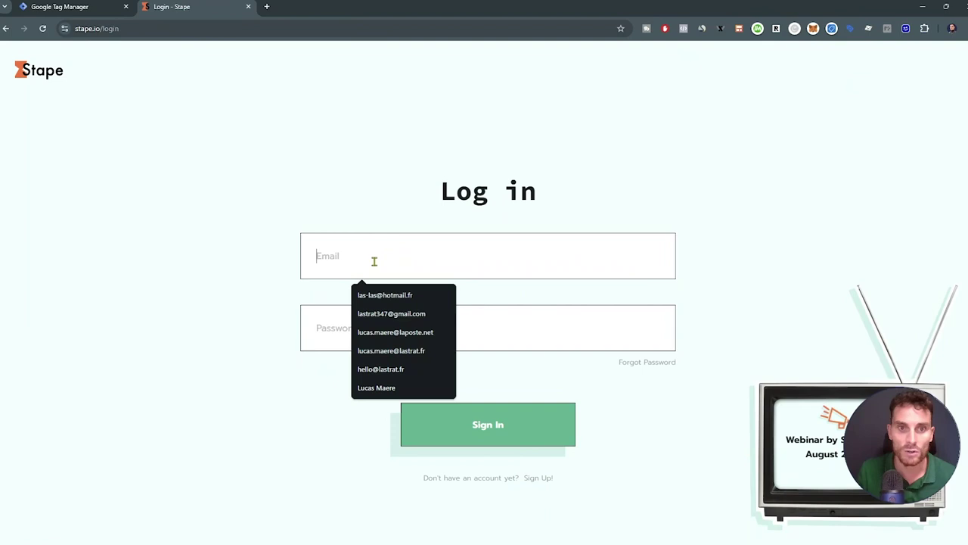
click(400, 351)
click(371, 330)
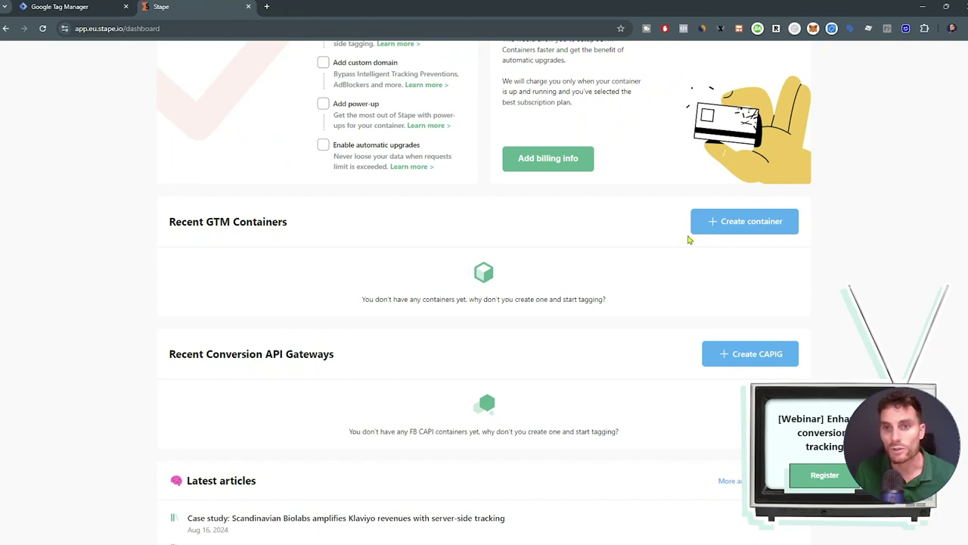
Step: Create a GTM container named "La Strat" in Stape, pasting the copied container configuration and setting the server location to EU Center (France)
click(740, 227)
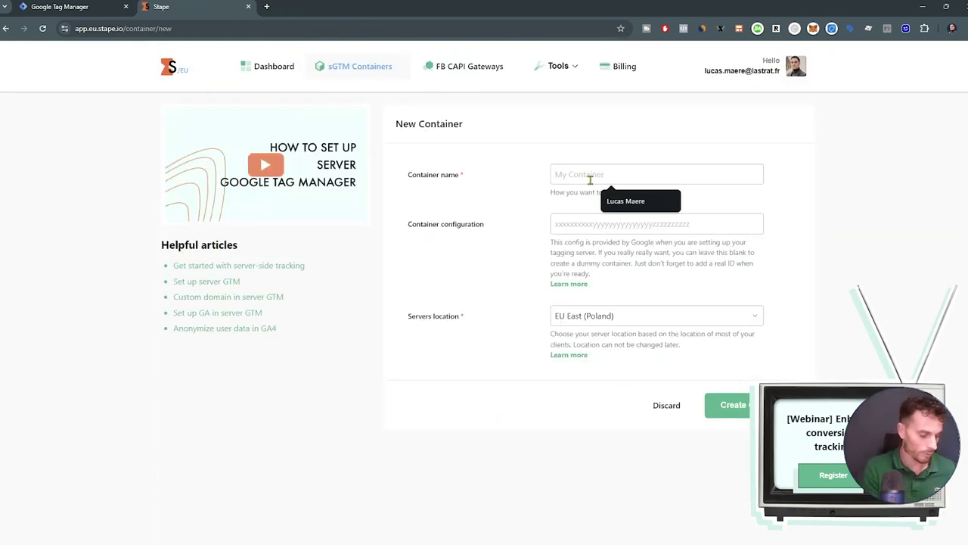
text(La Strat)
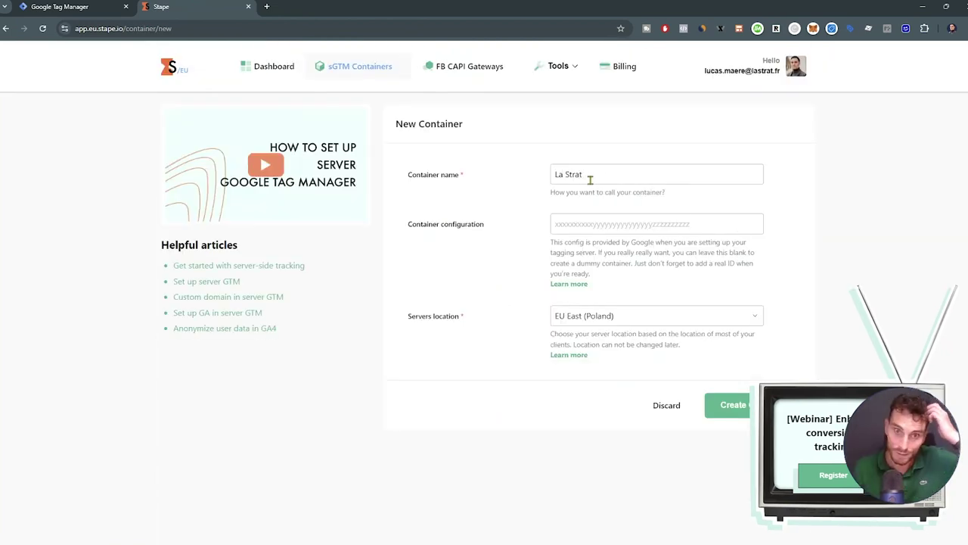
click(583, 224)
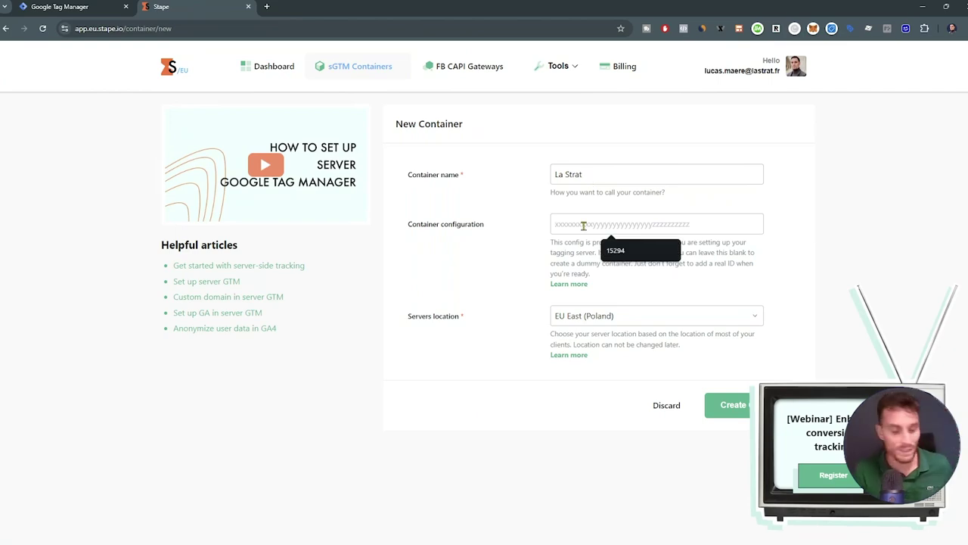
key(ctrl+v)
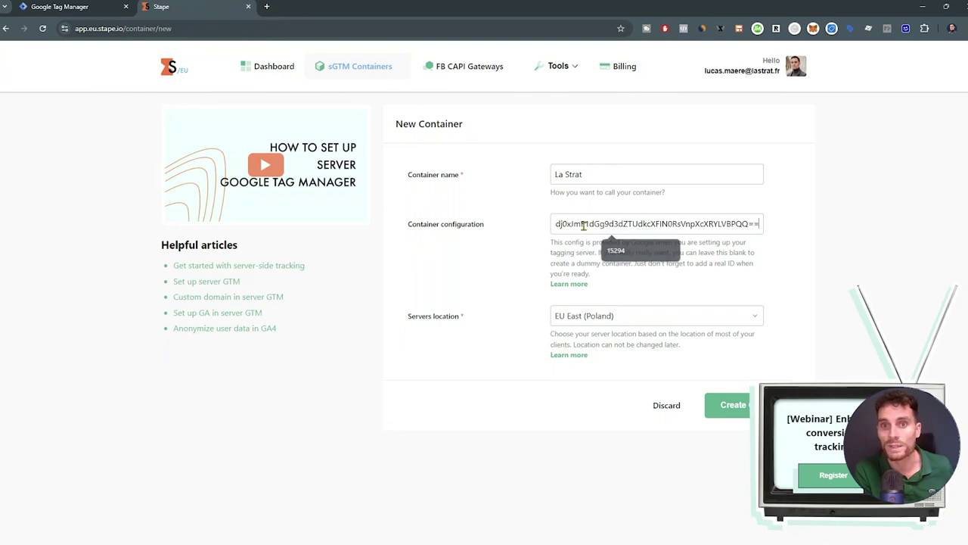
click(614, 324)
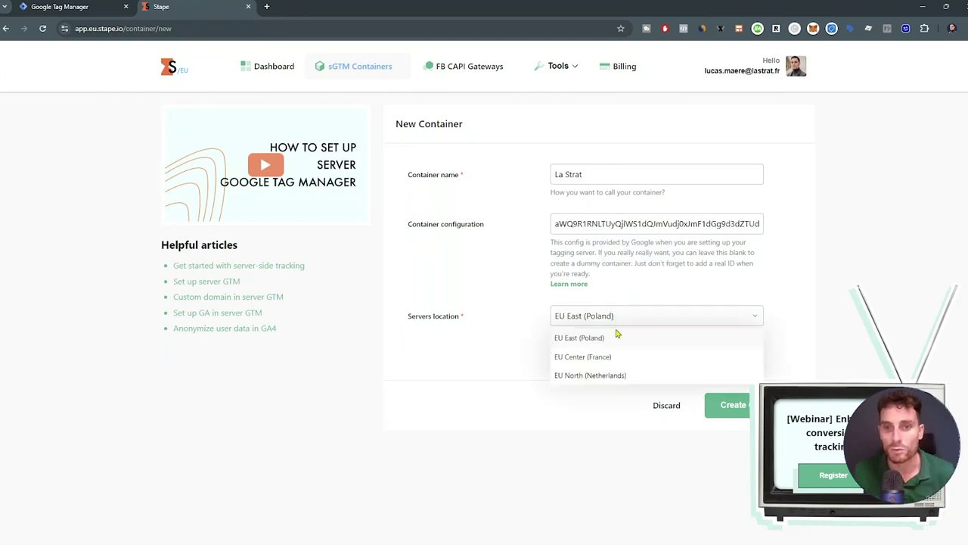
click(610, 362)
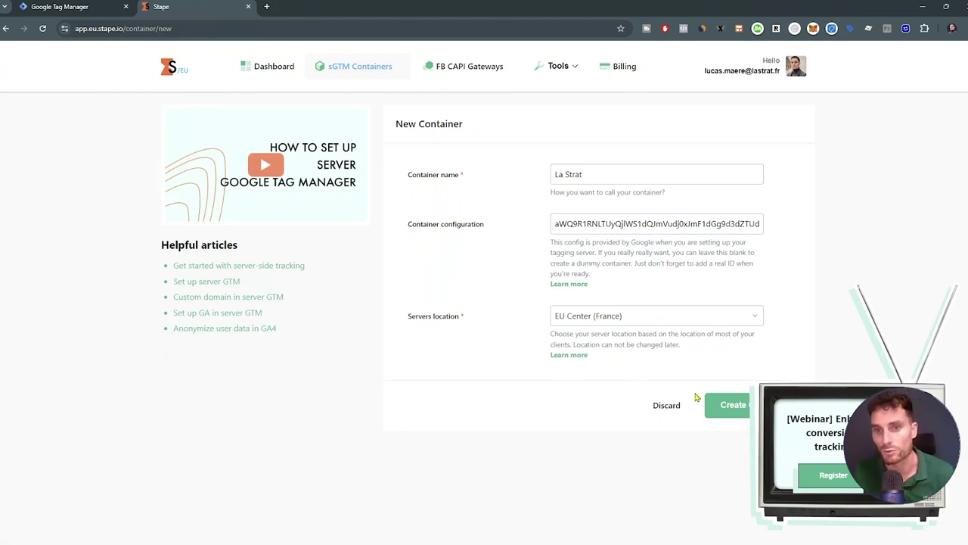
click(767, 413)
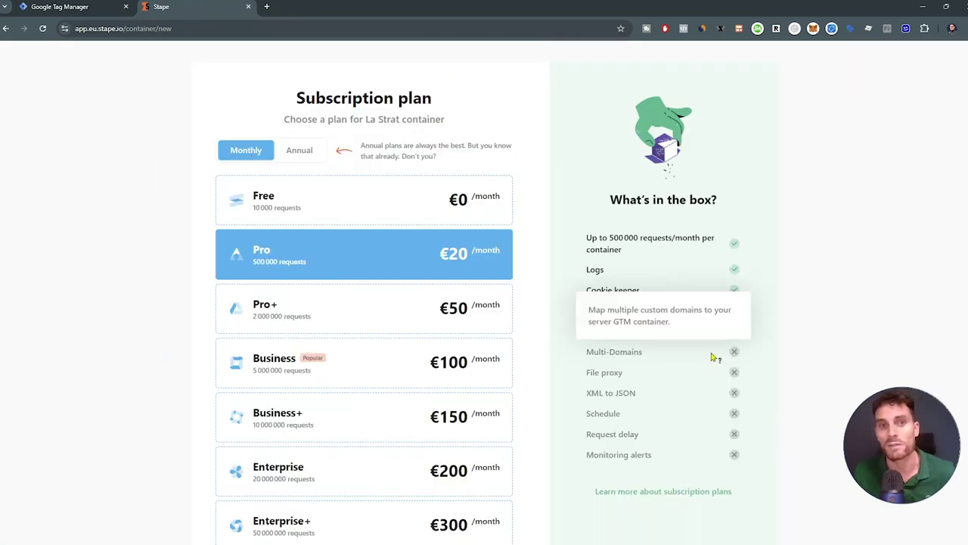
Step: Select the Free monthly subscription plan for the La Strat container and continue with it
click(335, 205)
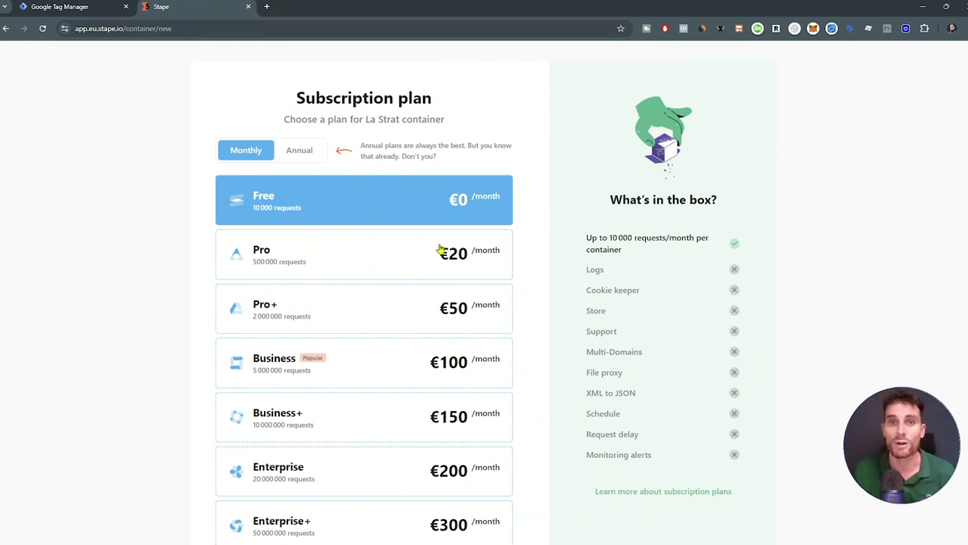
scroll(469, 264, down, 2)
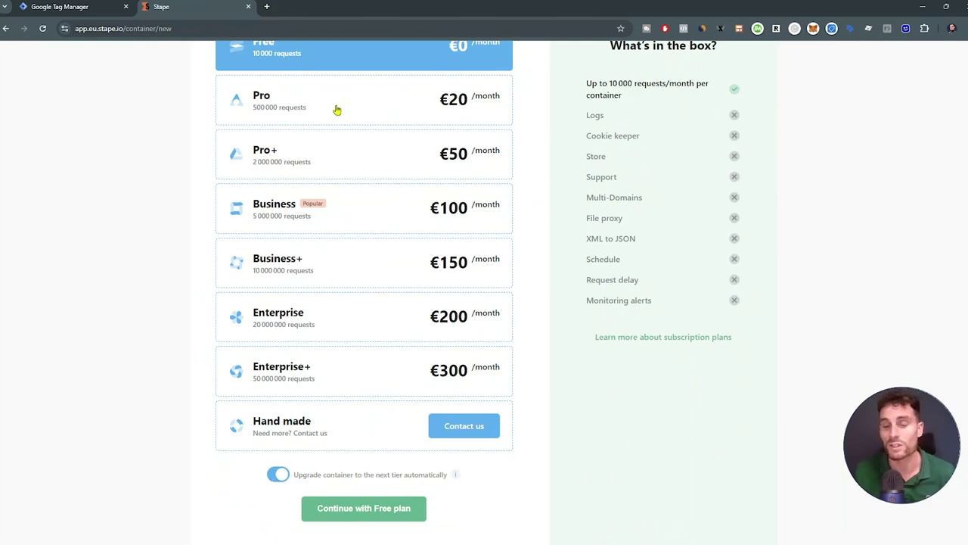
scroll(321, 115, up, 2)
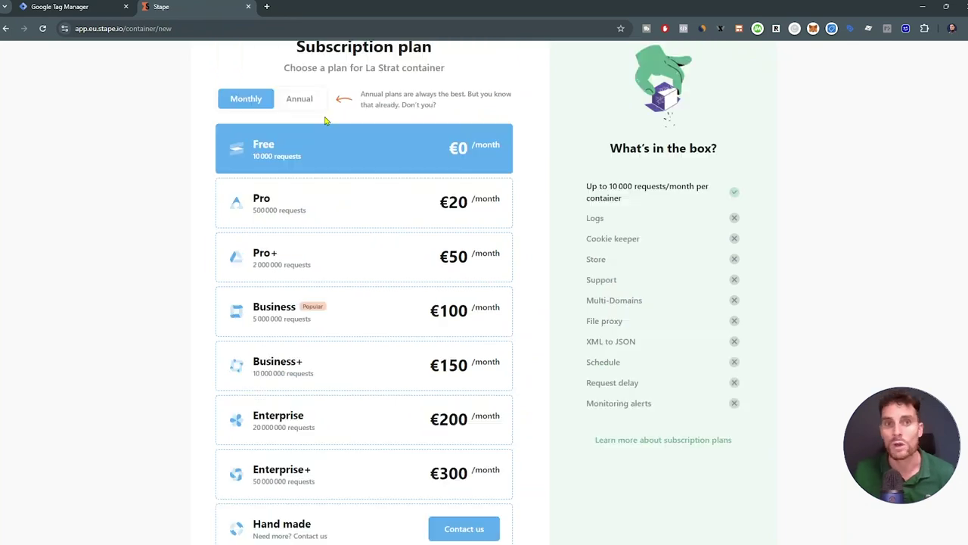
scroll(281, 456, down, 2)
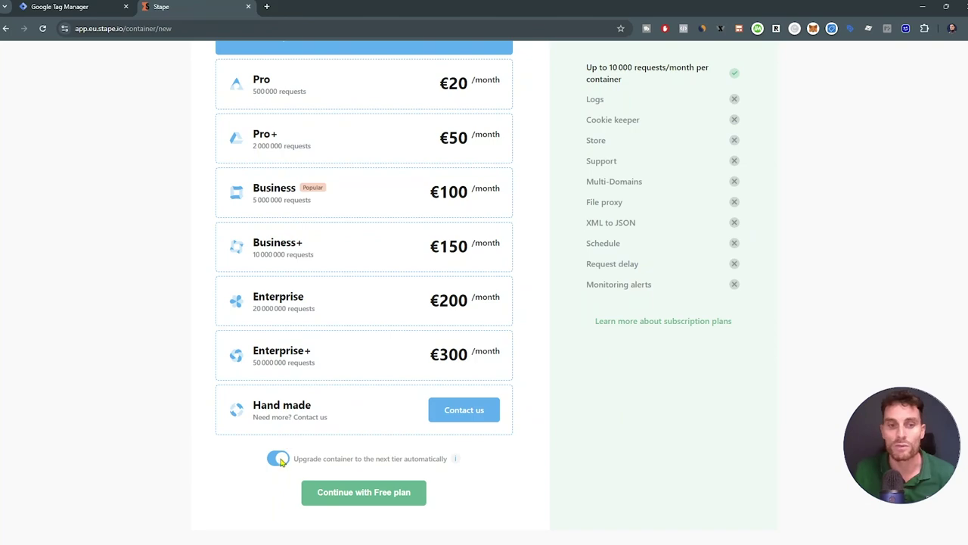
click(278, 459)
click(363, 491)
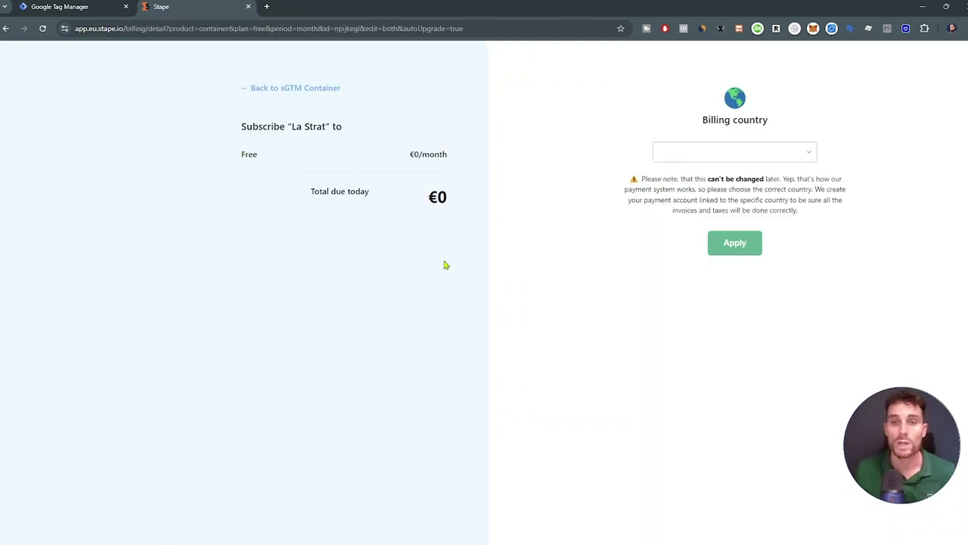
Step: Set the billing country to France and apply it to the Free plan subscription
click(726, 156)
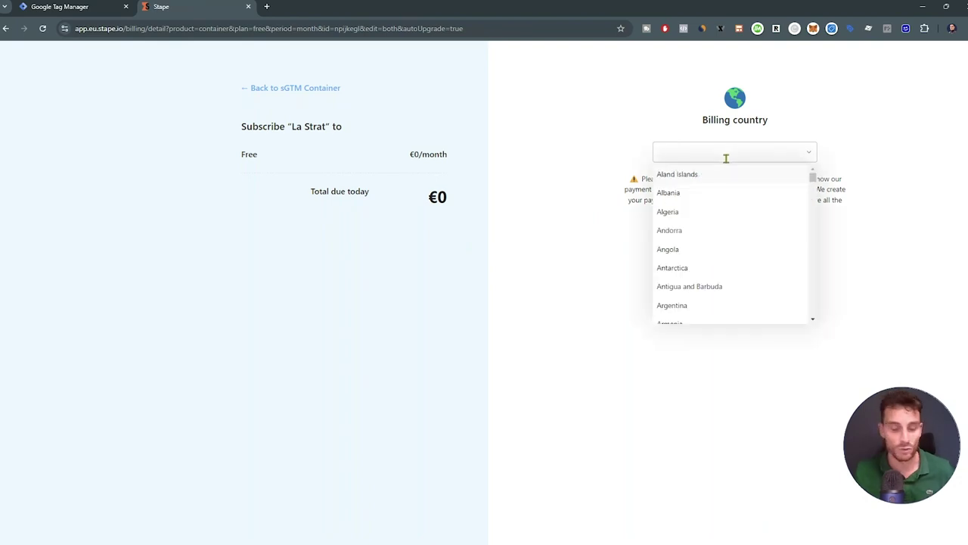
text(FR)
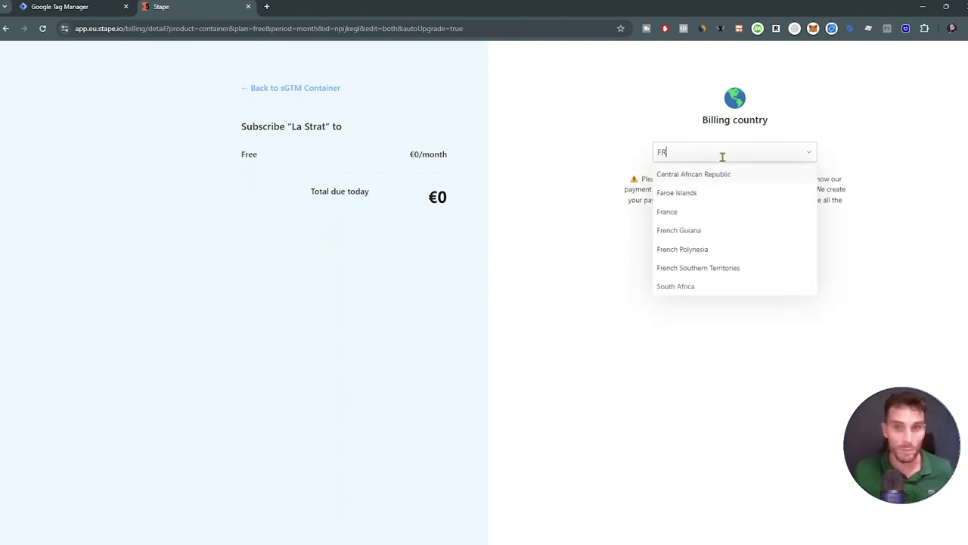
click(668, 211)
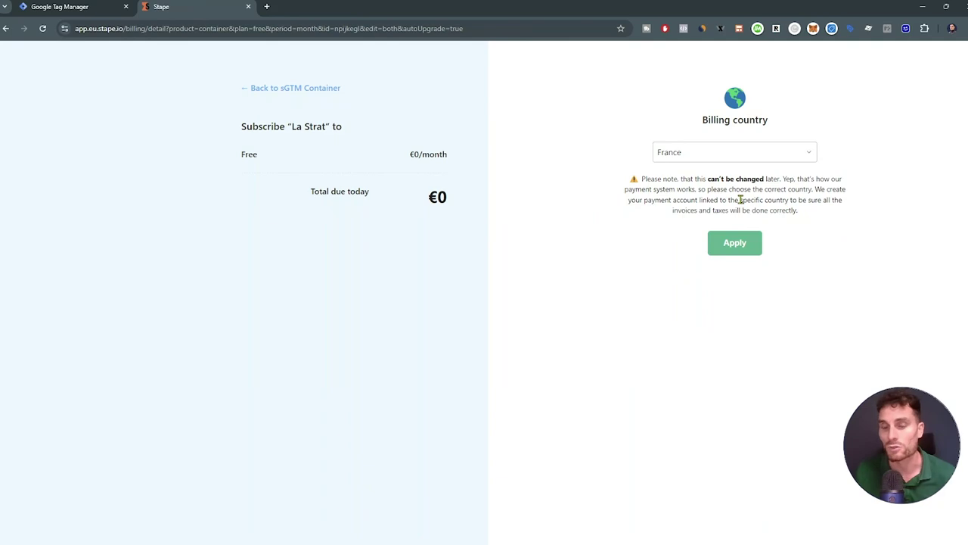
click(735, 246)
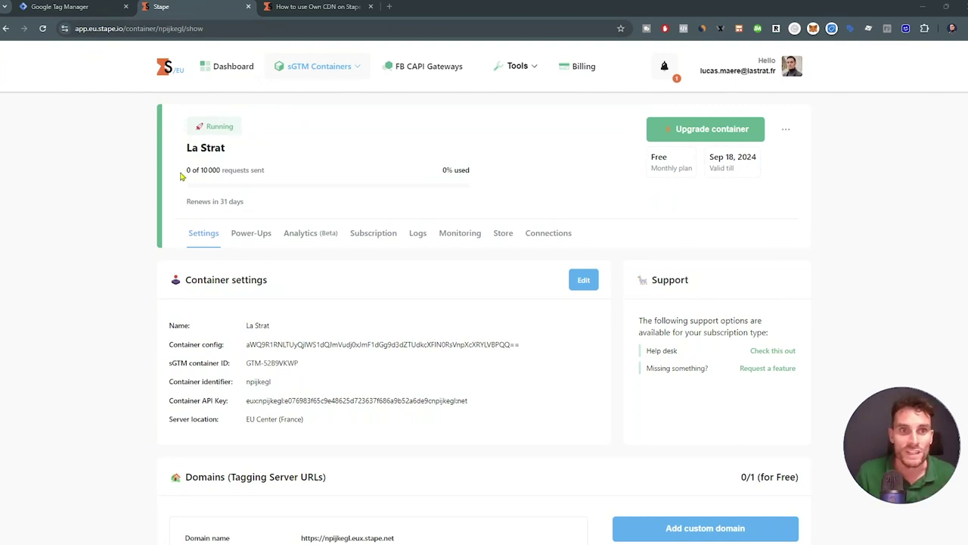
Step: Enter ss.lastrat.fr as the container's custom domain name and enable Add CDN for it
drag(186, 171, 273, 172)
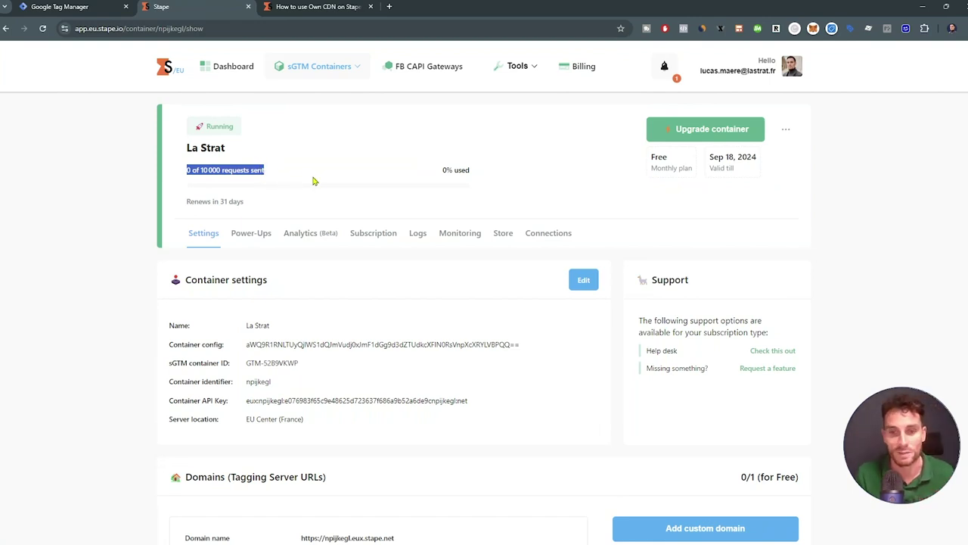
scroll(331, 185, down, 2)
scroll(335, 185, down, 1)
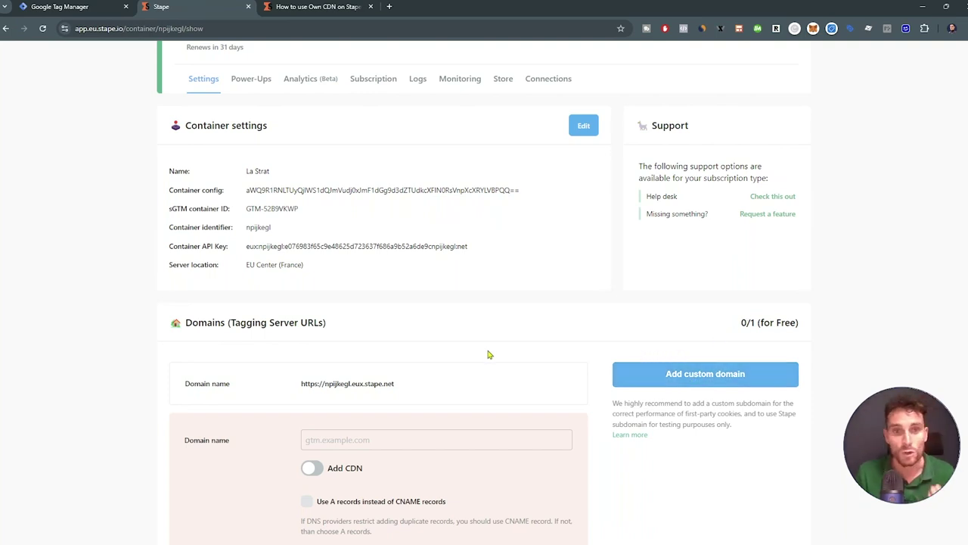
click(317, 442)
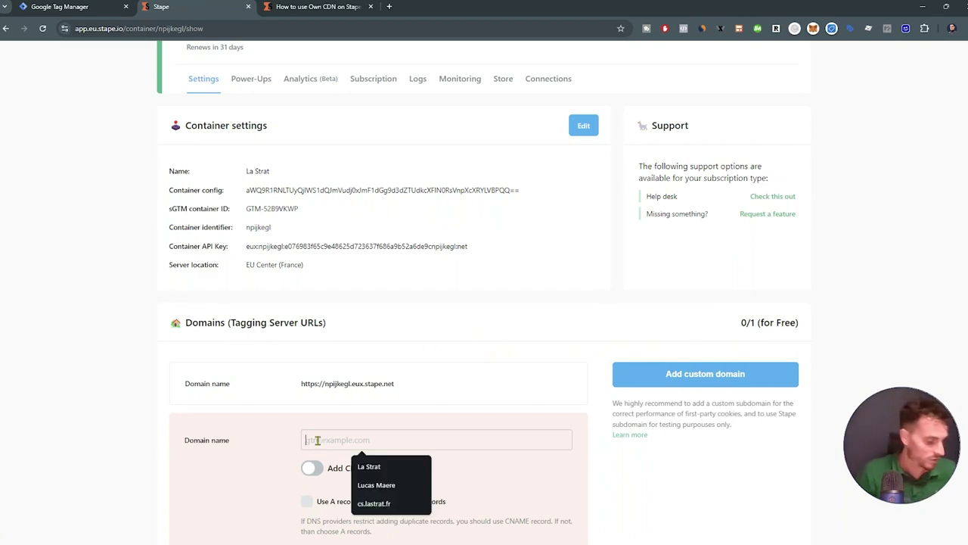
text(ss.lastrat)
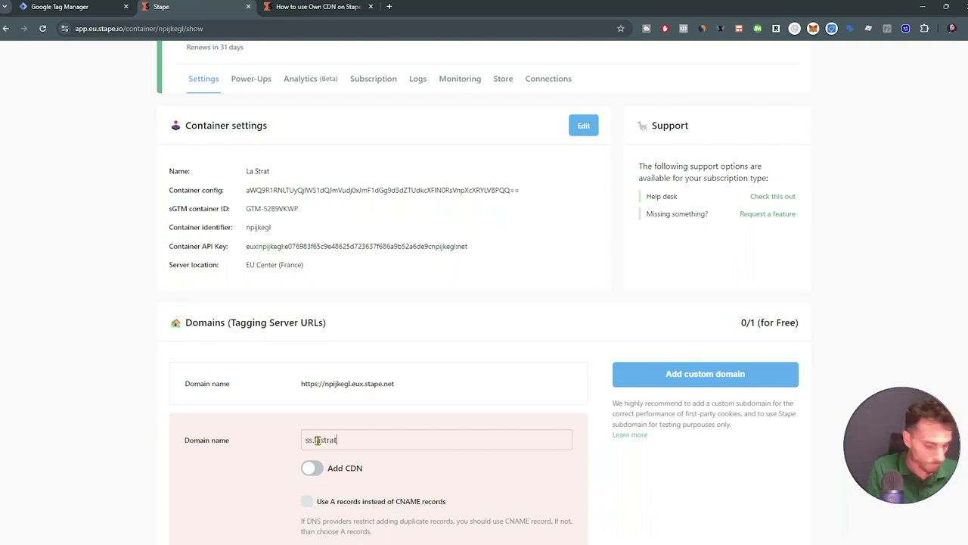
text(.fr)
scroll(469, 398, down, 2)
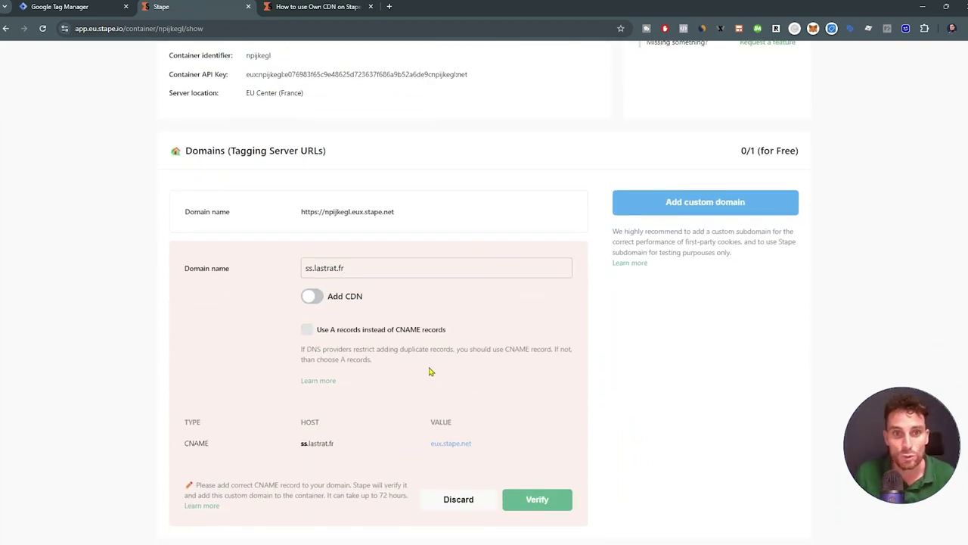
click(318, 300)
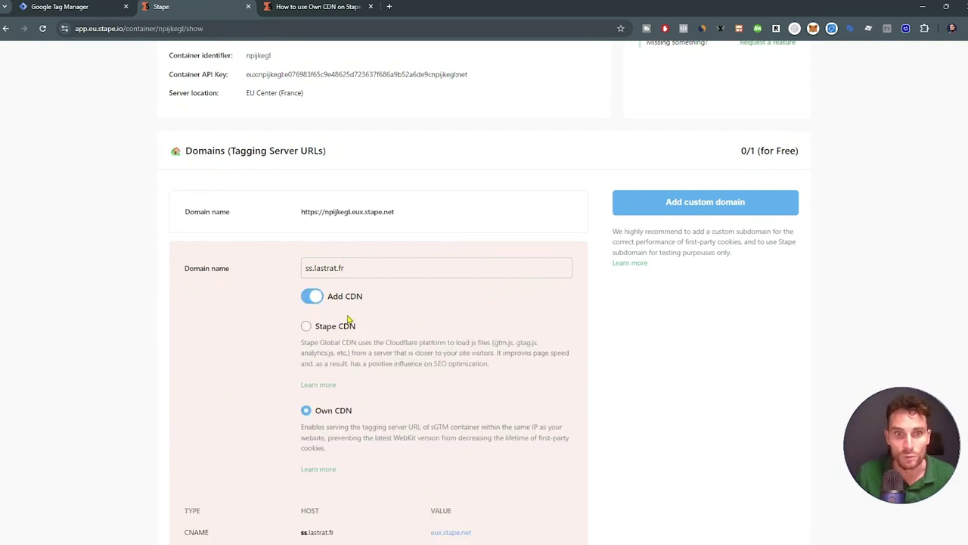
scroll(355, 333, down, 2)
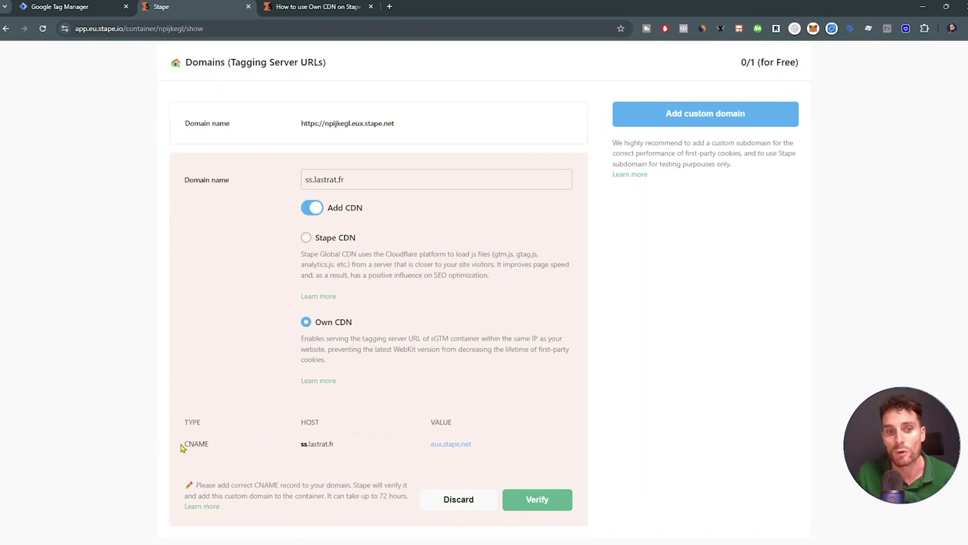
Step: Disable Add CDN for ss.lastrat.fr, use A records instead of CNAME records, and copy the A record's IP address
click(310, 212)
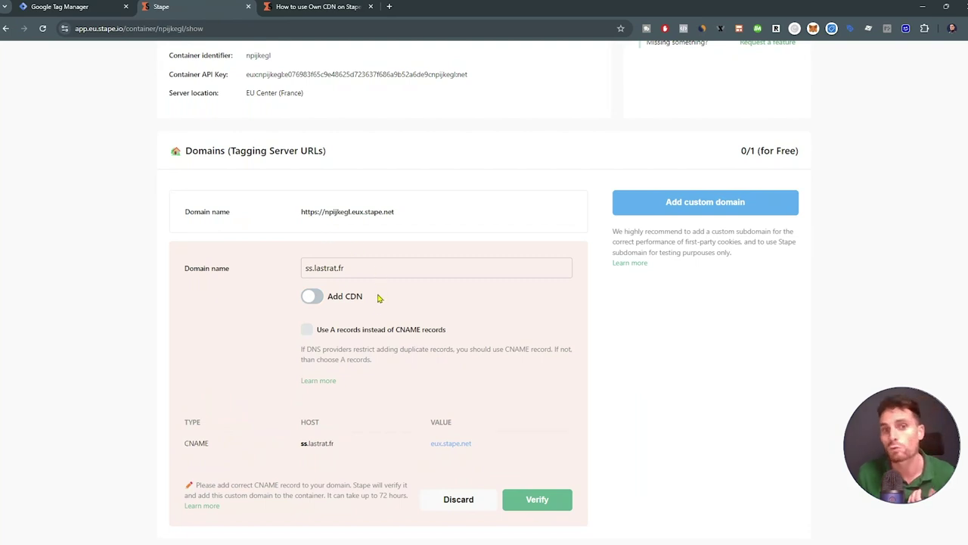
click(307, 330)
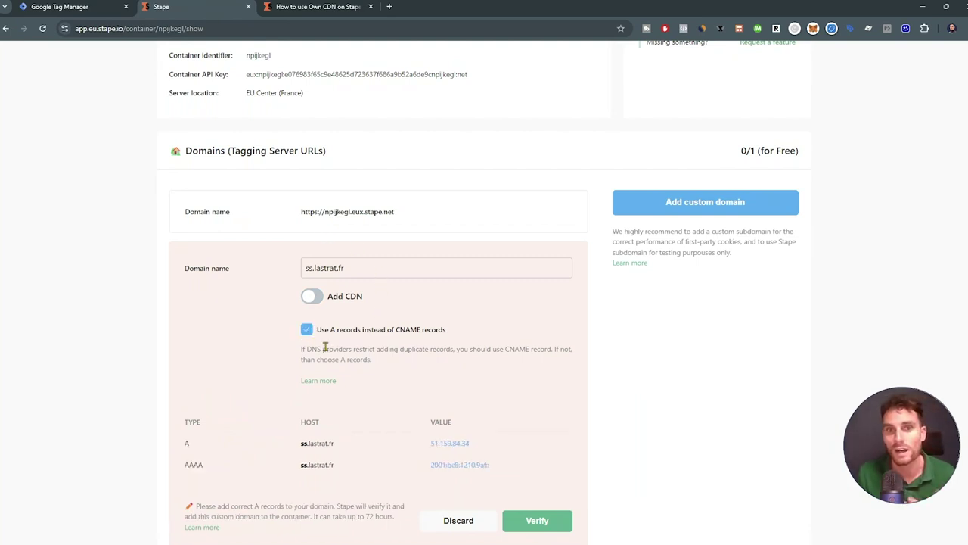
scroll(383, 387, down, 1)
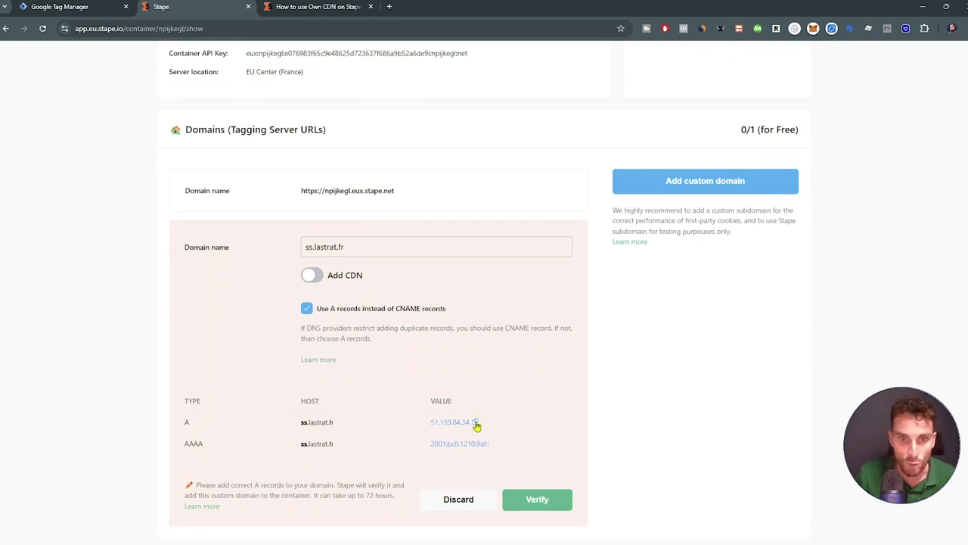
click(475, 423)
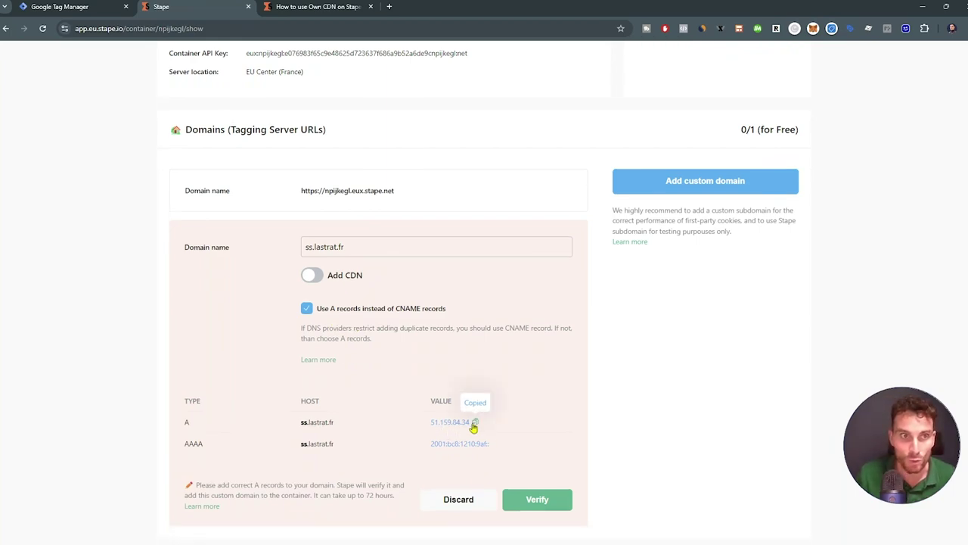
Step: Switch to the cPanel browser window and open the DNS zone records of lastrat.fr in the Zone Editor
click(922, 7)
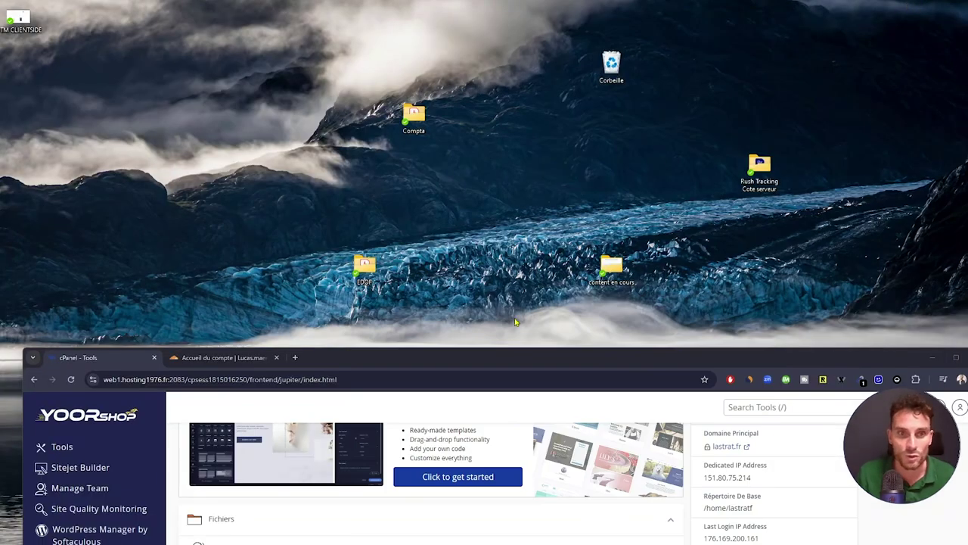
double_click(515, 357)
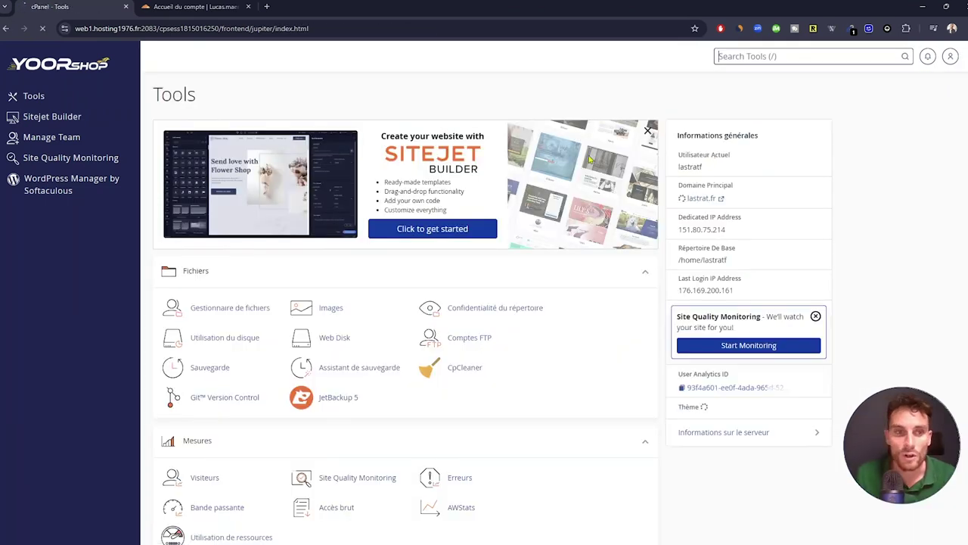
click(214, 374)
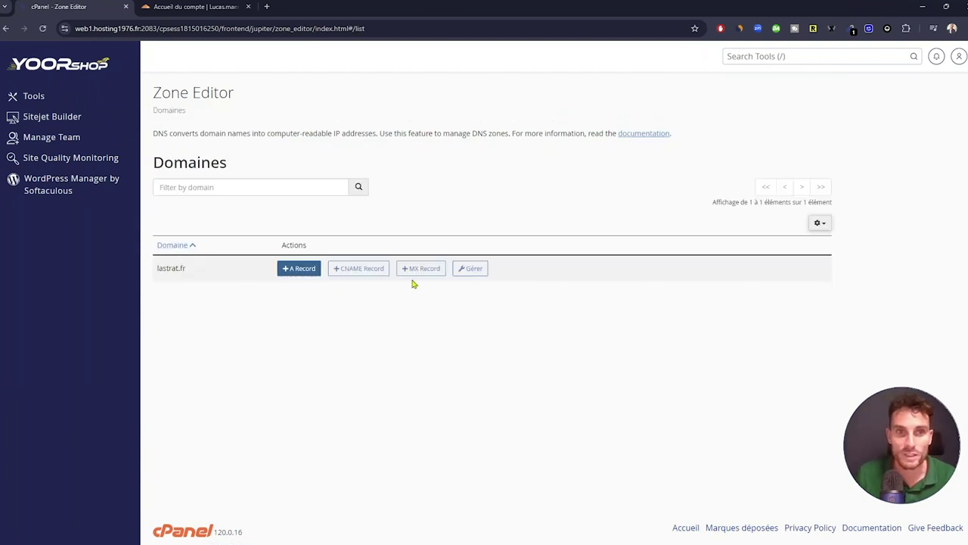
click(468, 274)
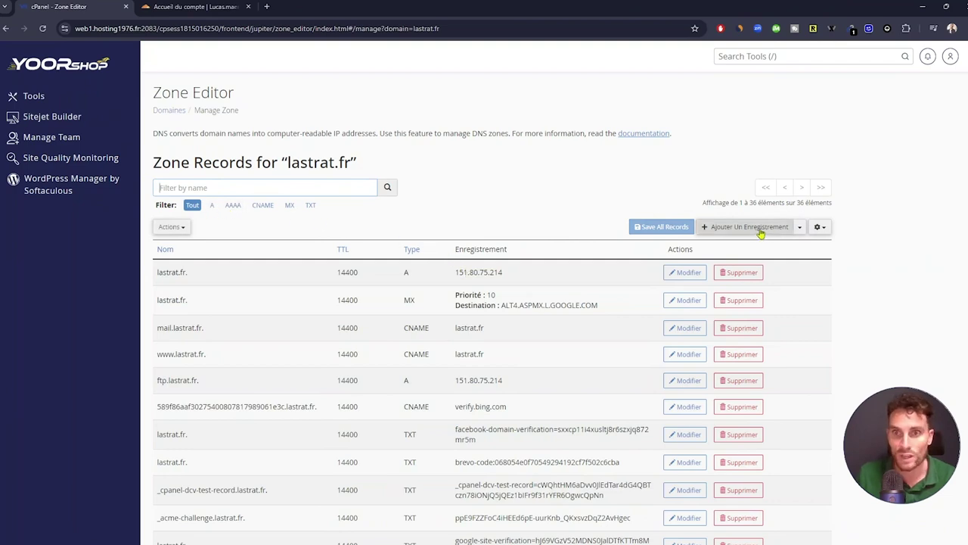
Step: Add and save an A record named ss.lastrat.fr pointing to 51.159.84.34 in the lastrat.fr zone
click(798, 227)
click(783, 245)
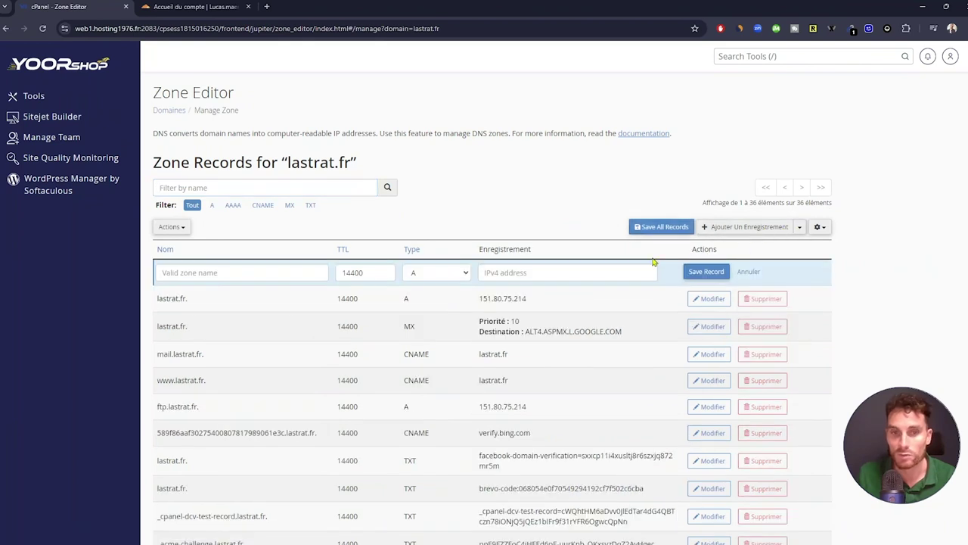
click(506, 274)
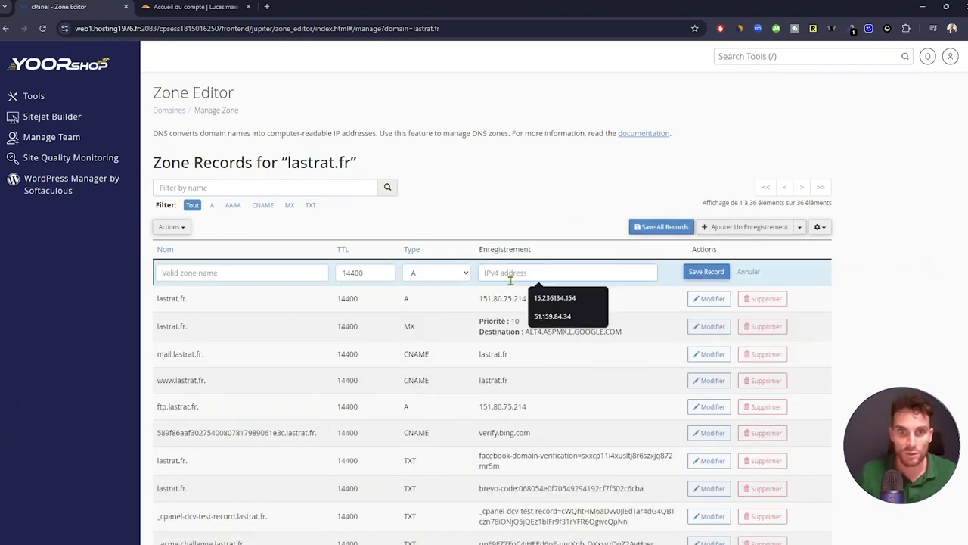
key(Down)
key(Down)
key(Return)
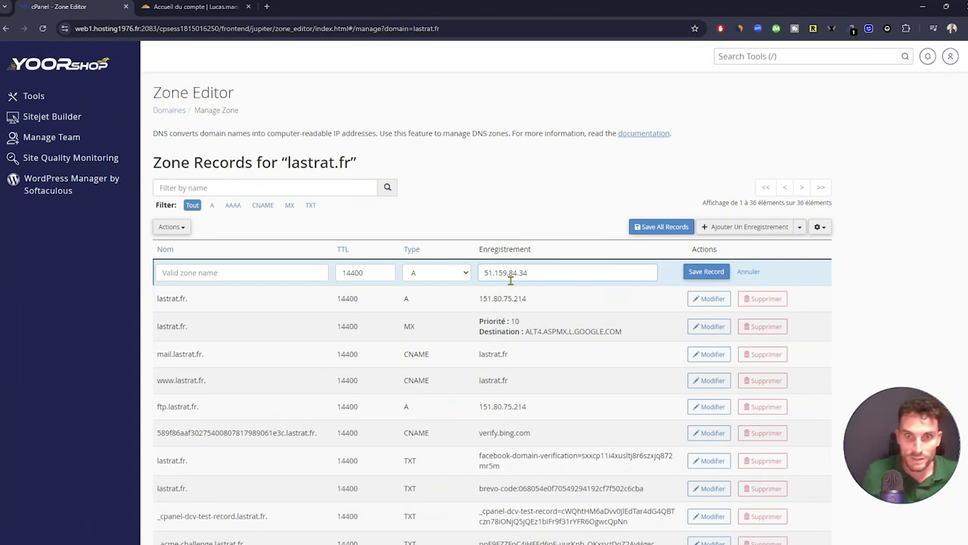
click(229, 276)
text(s)
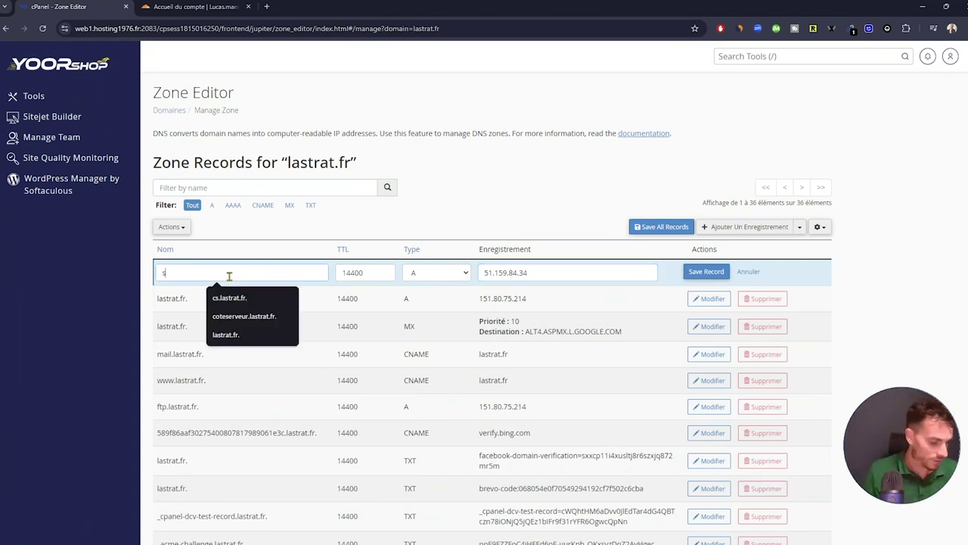
text(s.lastrat.fr)
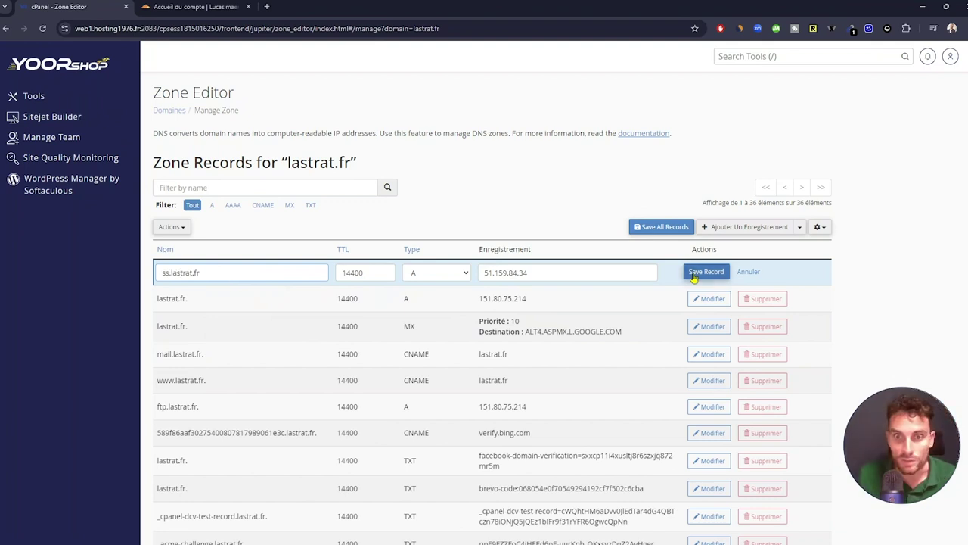
click(706, 272)
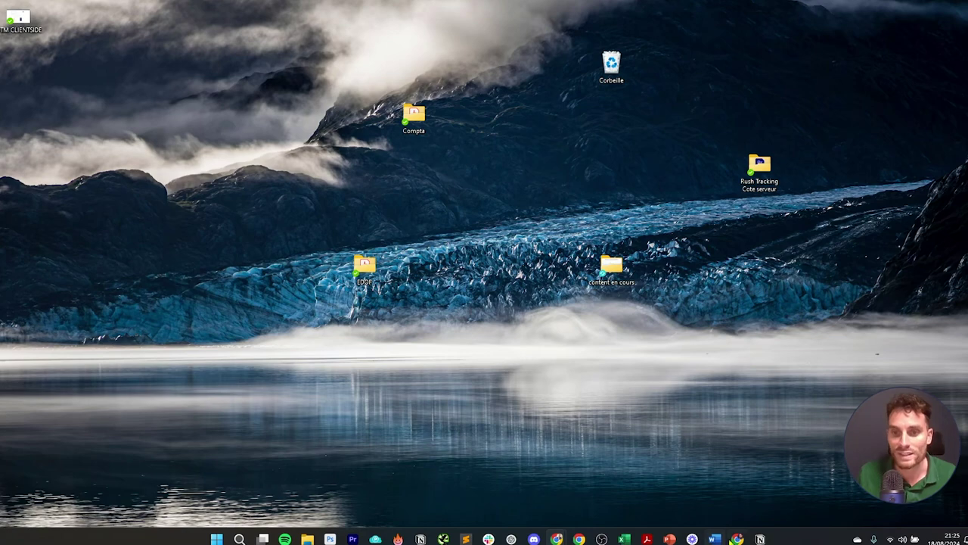
Step: Copy the AAAA value from Stape, save an AAAA record for ss.lastrat.fr. with 2001:bc8:1210:9af:: in cPanel, and review the zone's new records
mouse_move(738, 539)
click(744, 509)
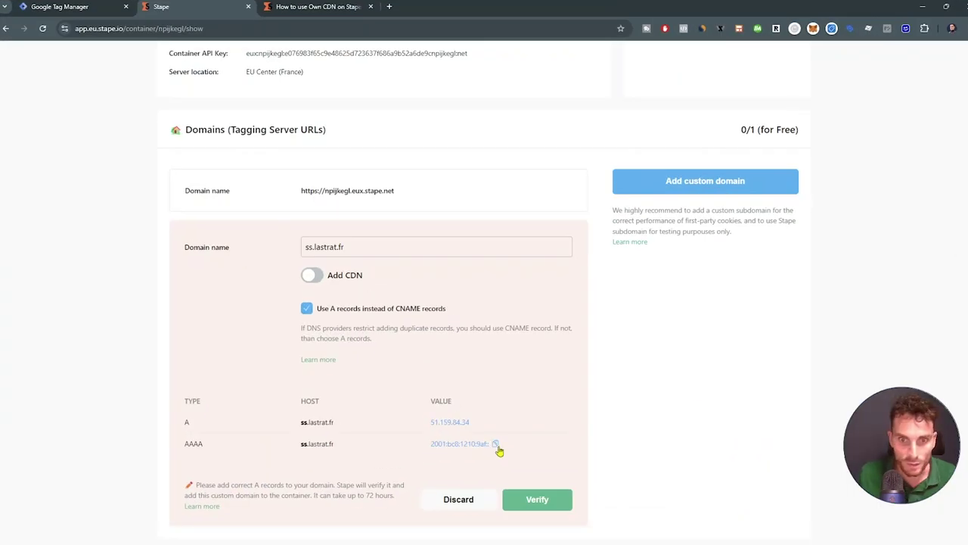
click(496, 445)
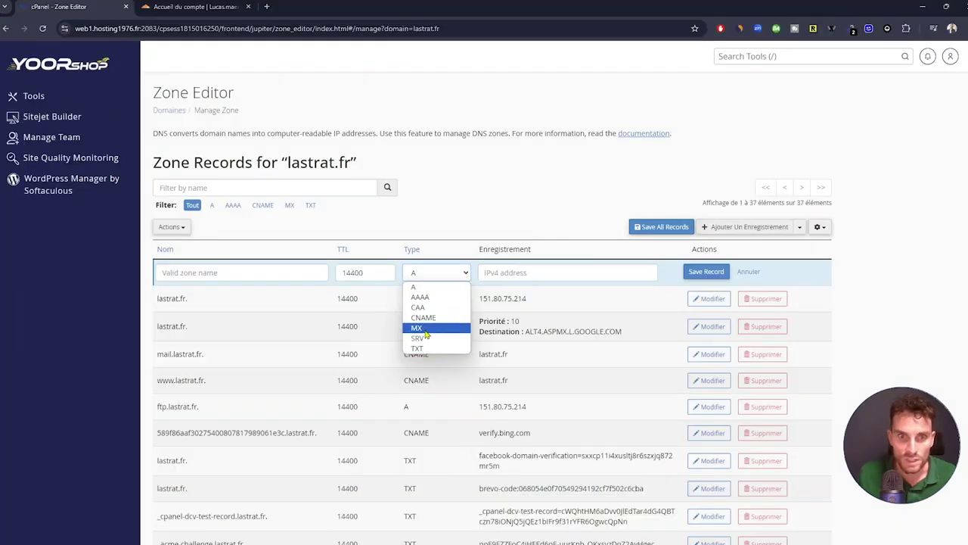
click(420, 297)
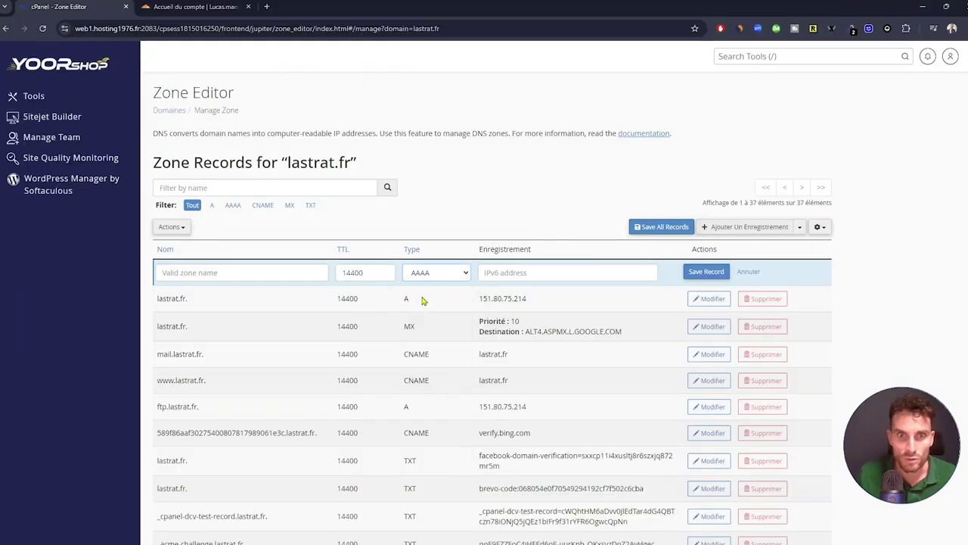
click(264, 272)
click(563, 275)
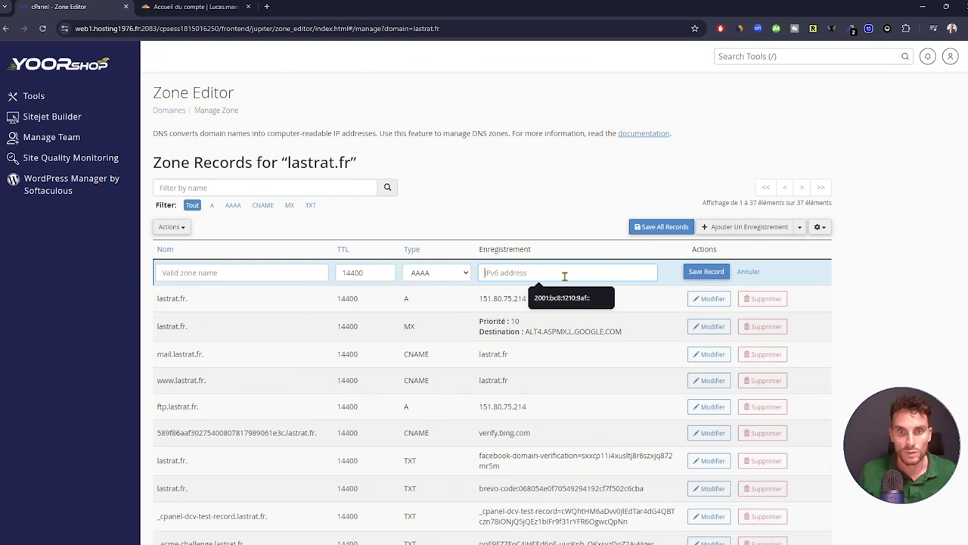
click(573, 297)
click(189, 276)
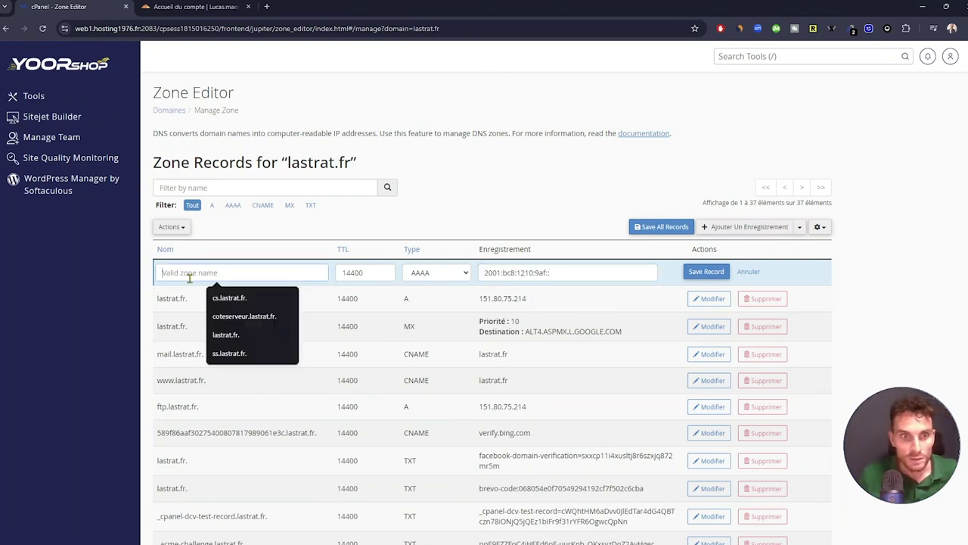
click(229, 354)
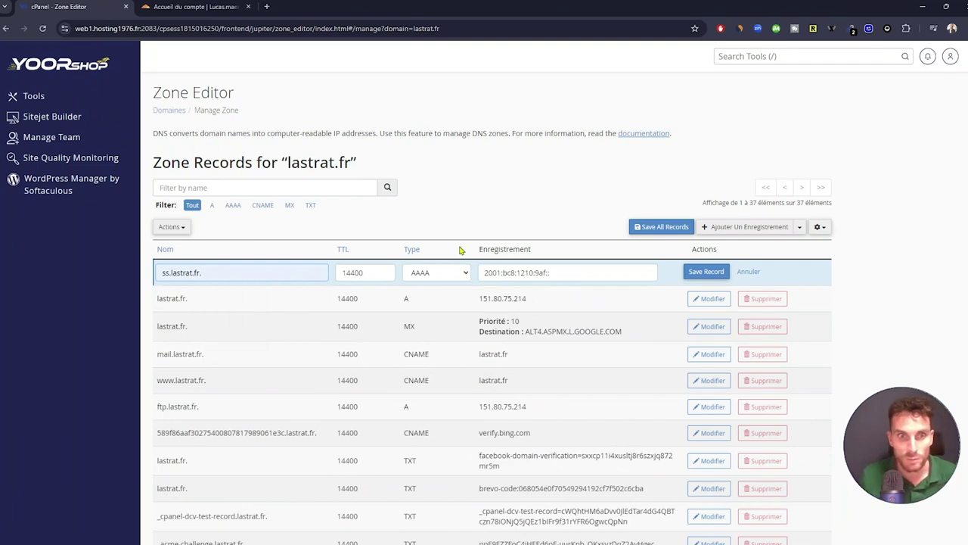
click(706, 271)
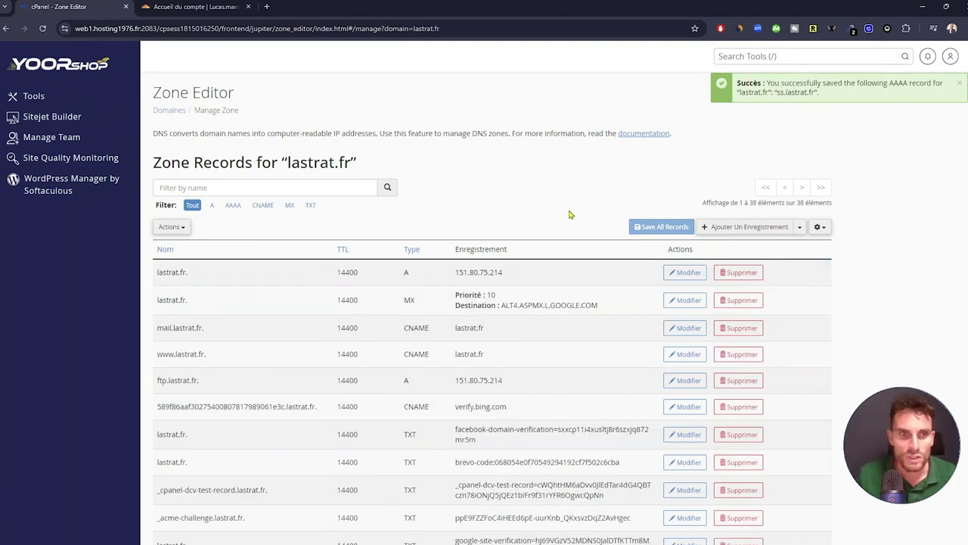
scroll(575, 227, down, 5)
scroll(582, 298, down, 10)
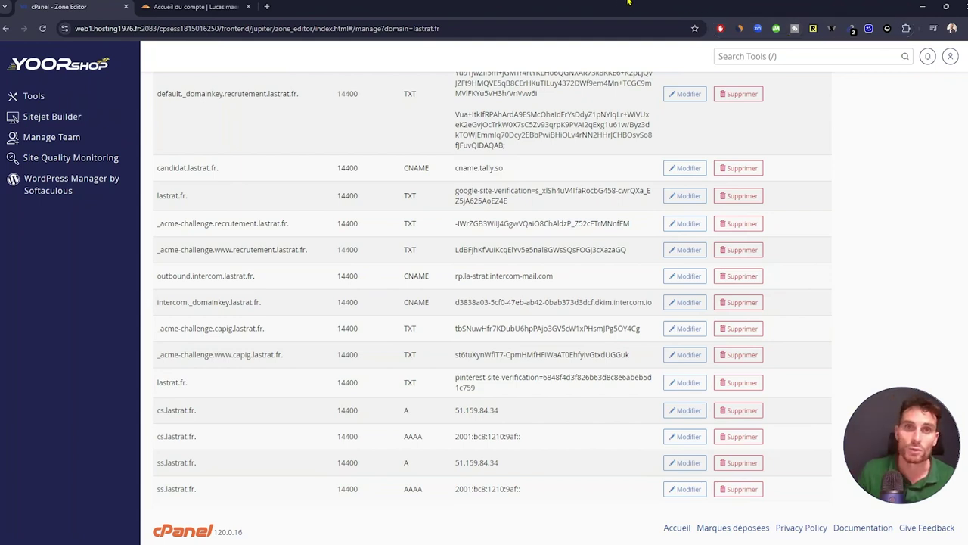
Step: Switch to Cloudflare and open the existing gtm worker from the Workers et Pages overview
click(193, 6)
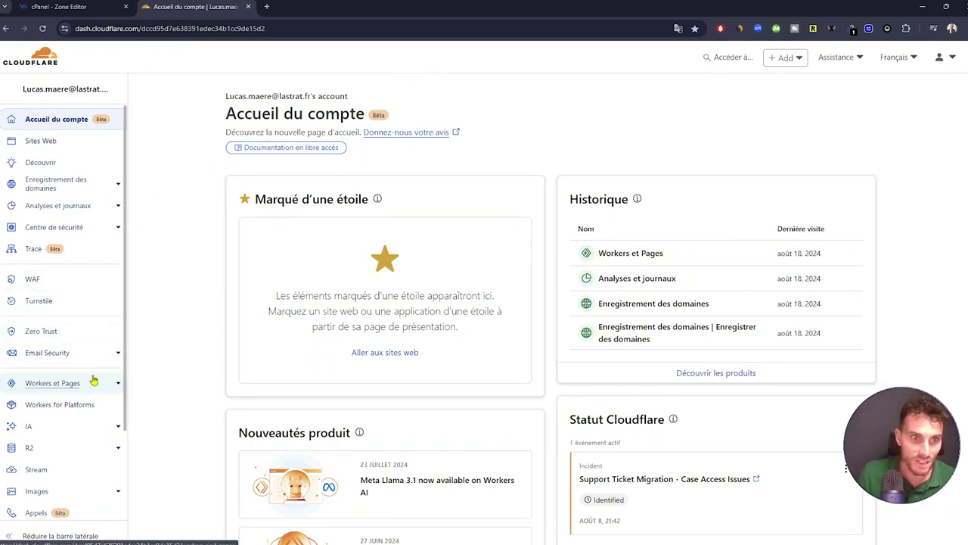
click(114, 387)
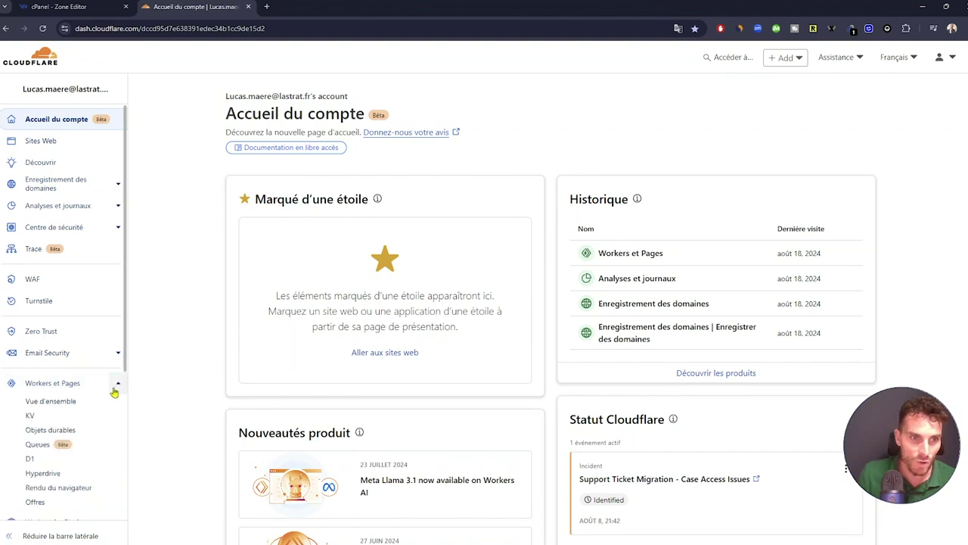
click(103, 397)
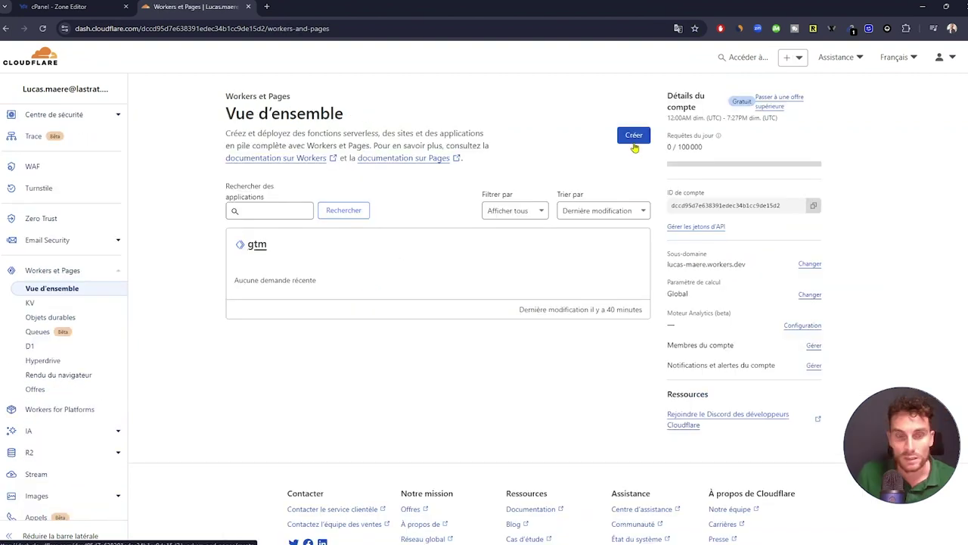
click(634, 136)
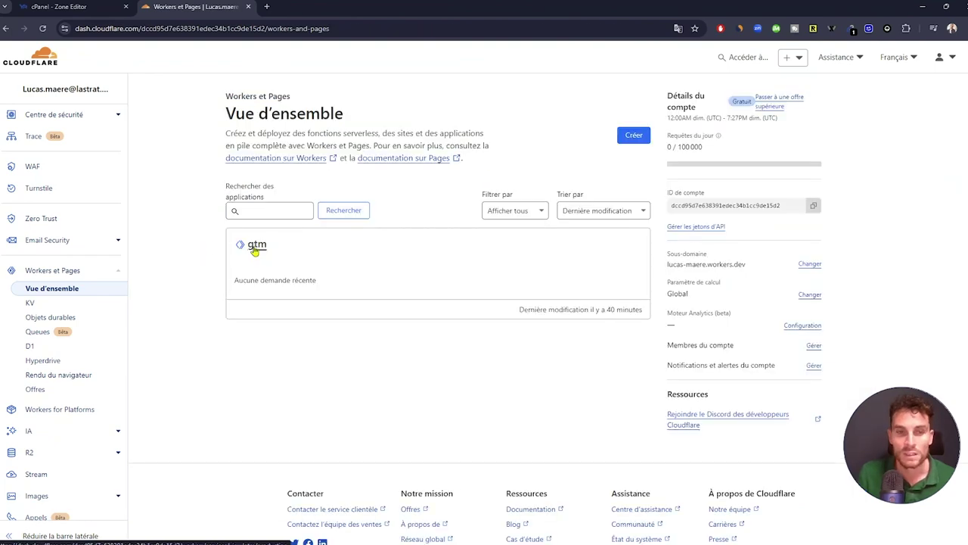
click(255, 246)
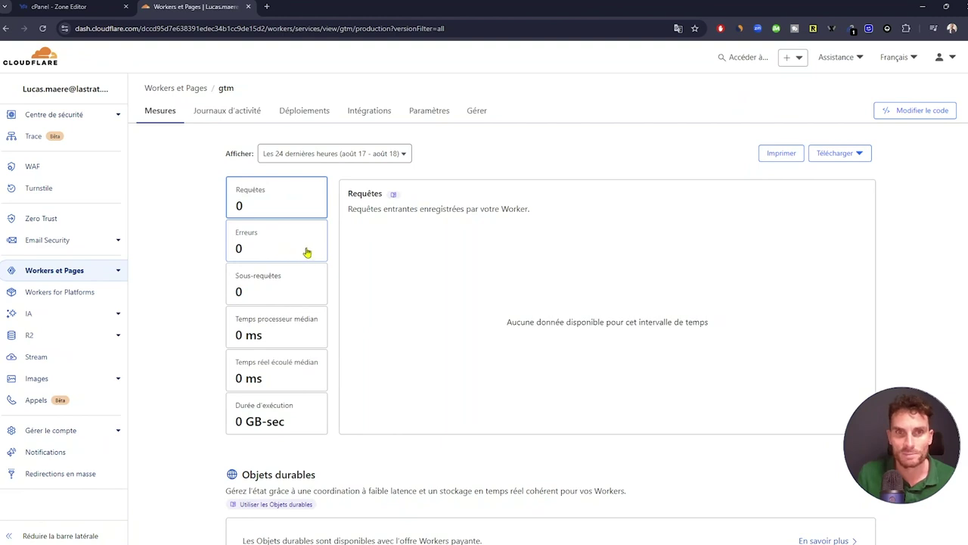
Step: Examine the gtm worker's trigger settings and the options available for its workers.dev route
click(435, 113)
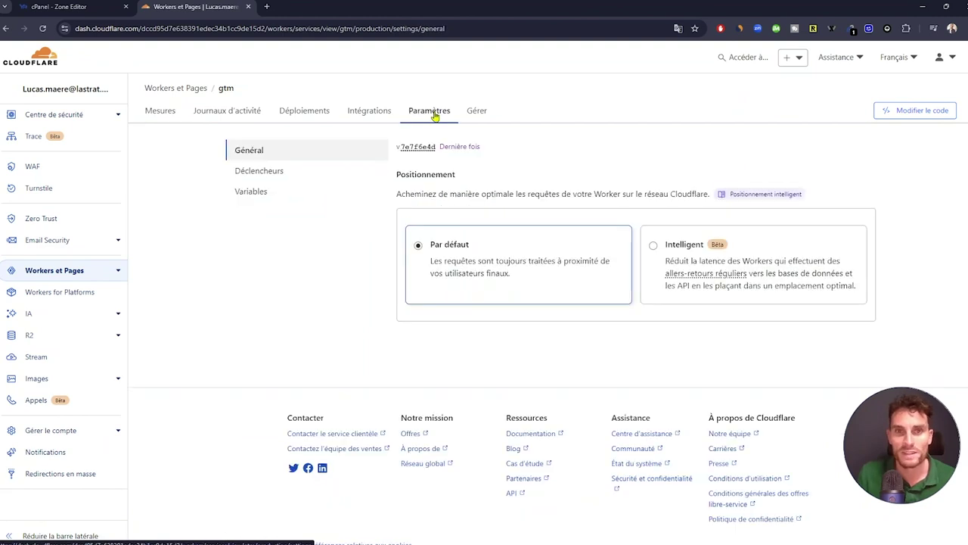
click(266, 175)
scroll(856, 374, down, 1)
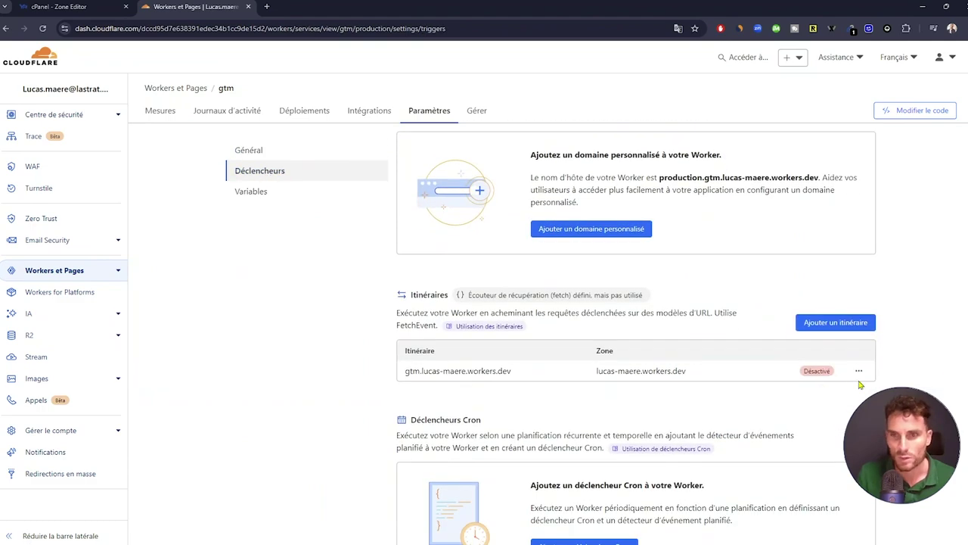
click(860, 370)
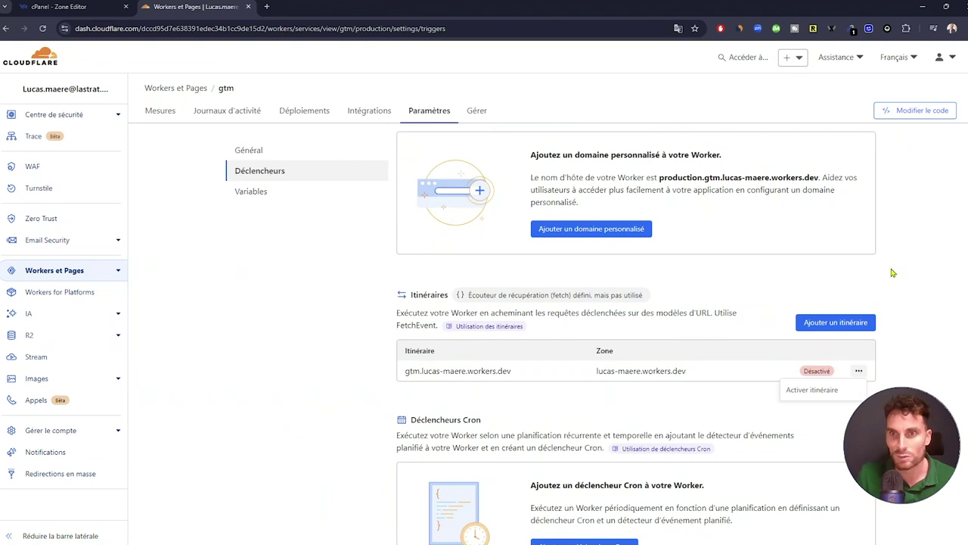
Step: Replace the gtm worker's code with a fetch script replacing '/metrics/' with '/' and forwarding requests to ss.lastrat.fr, and return to the worker's overview
click(922, 113)
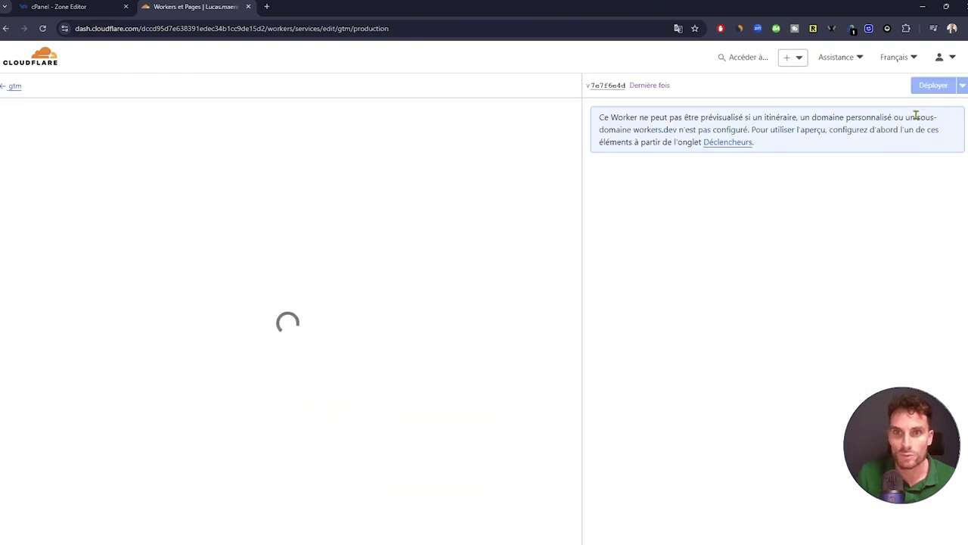
click(76, 281)
key(ctrl+a)
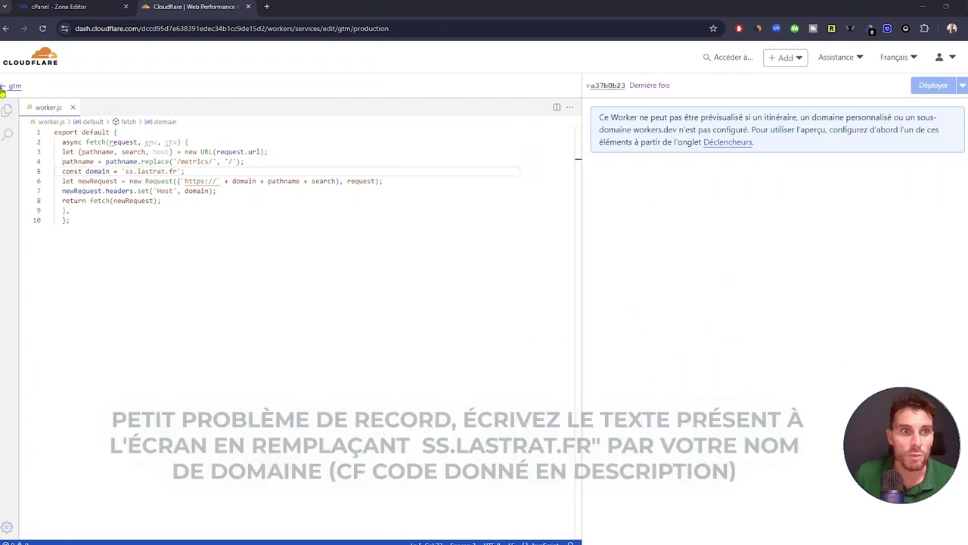
click(3, 87)
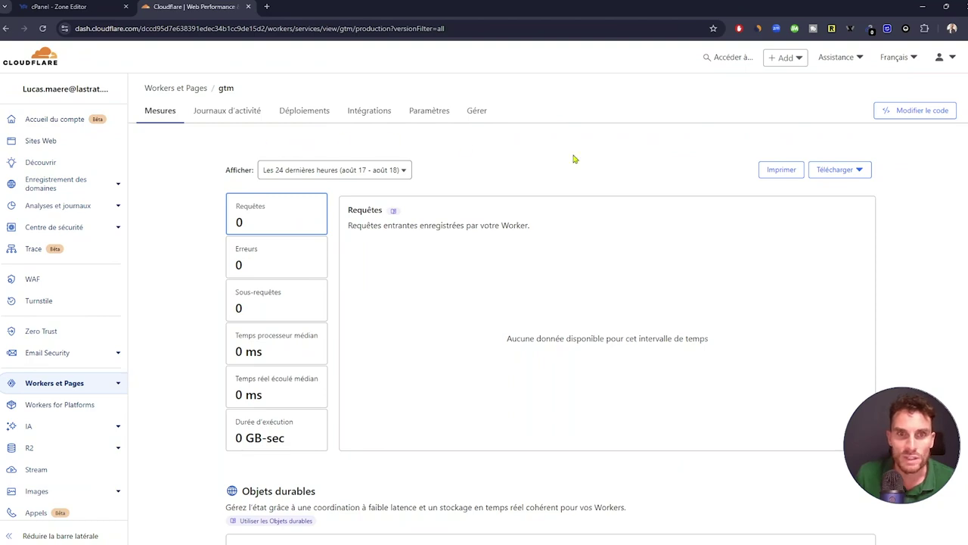
scroll(698, 197, down, 2)
scroll(706, 227, up, 1)
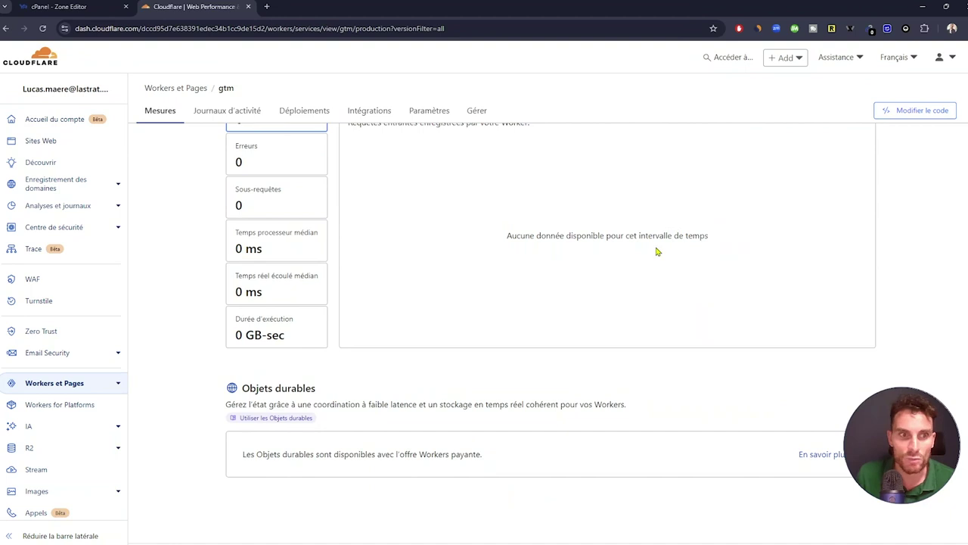
scroll(657, 251, up, 2)
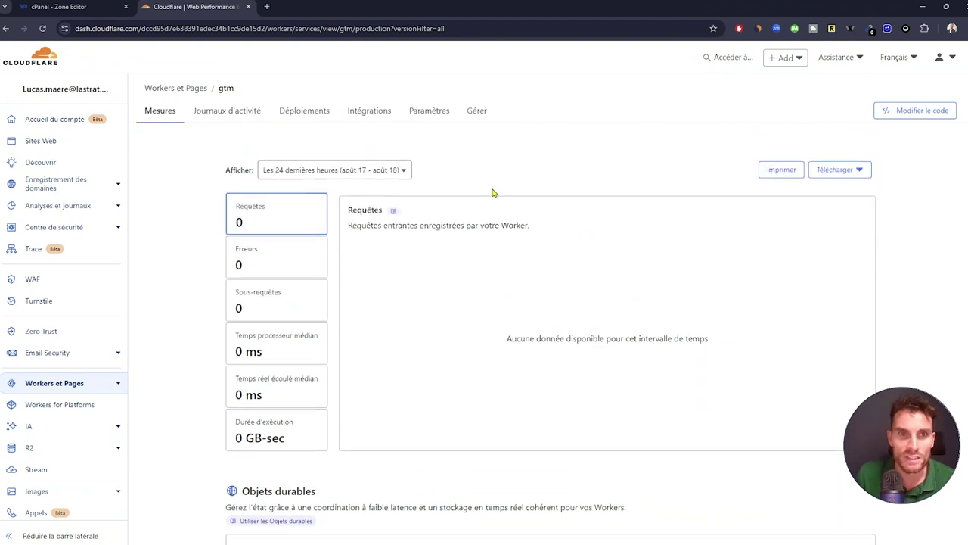
Step: Add the route lastrat.fr/metrics* in the lastrat.fr zone to the gtm worker's triggers
click(427, 118)
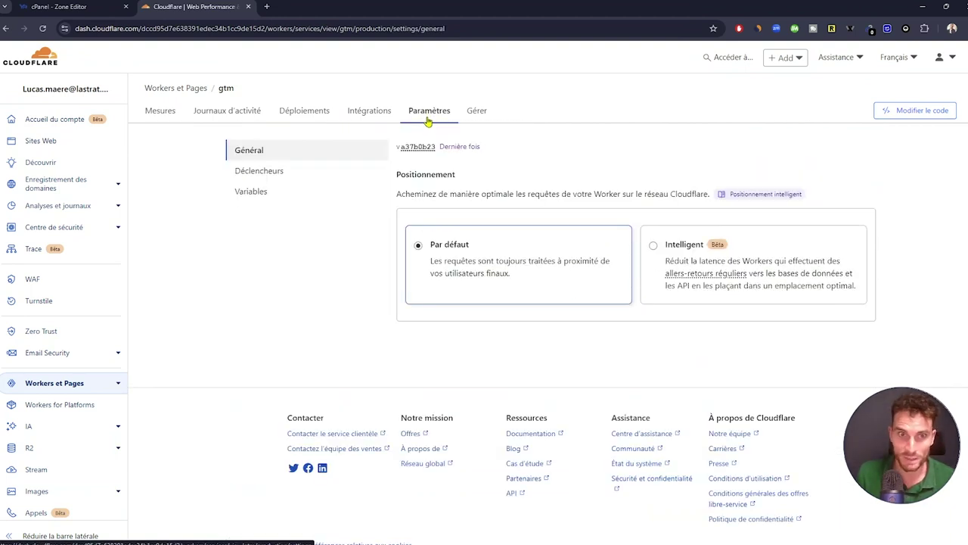
click(253, 171)
scroll(828, 272, down, 2)
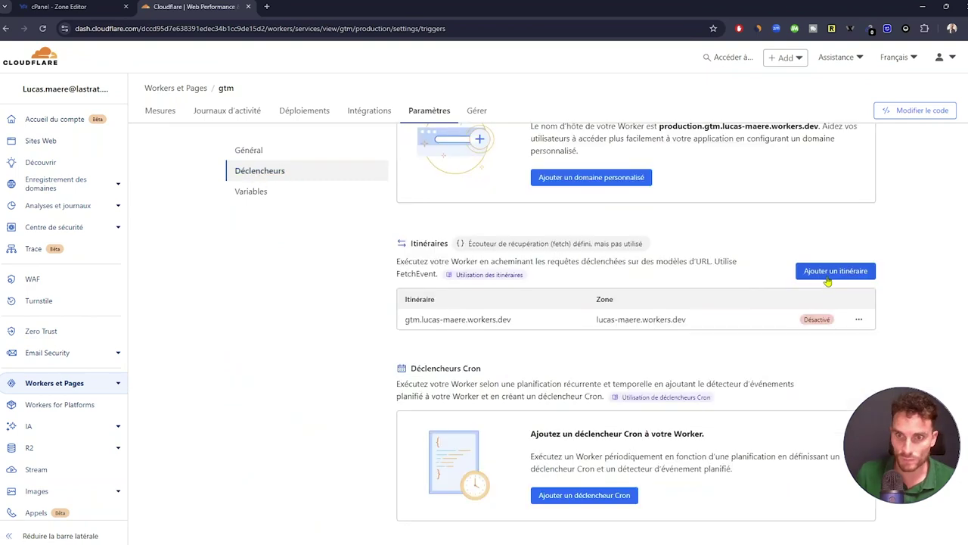
click(828, 273)
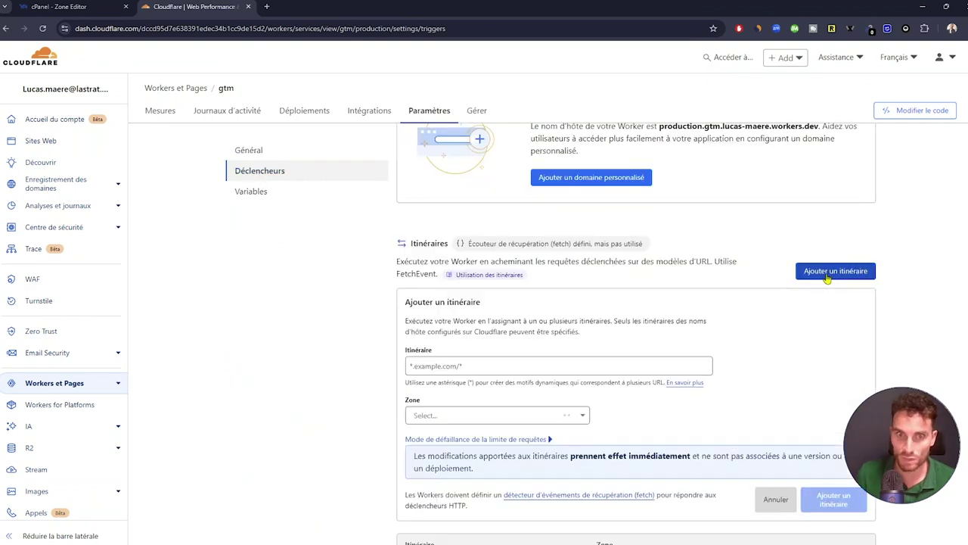
click(458, 418)
click(446, 444)
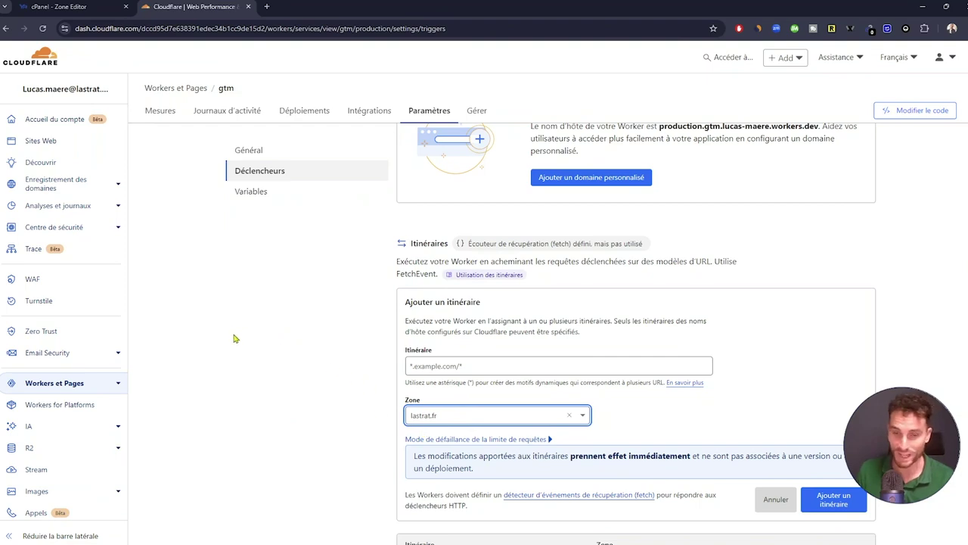
click(441, 367)
key(Down)
key(Return)
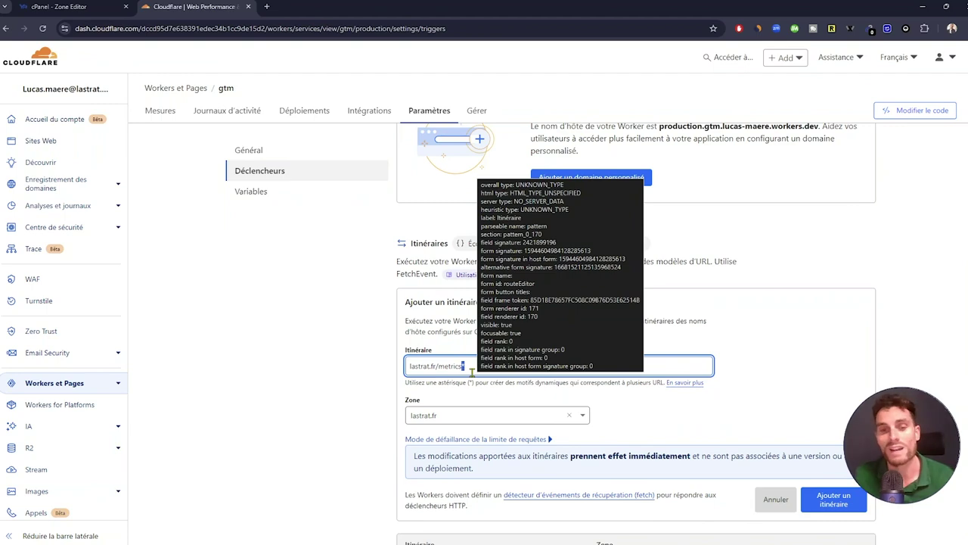
scroll(530, 356, down, 1)
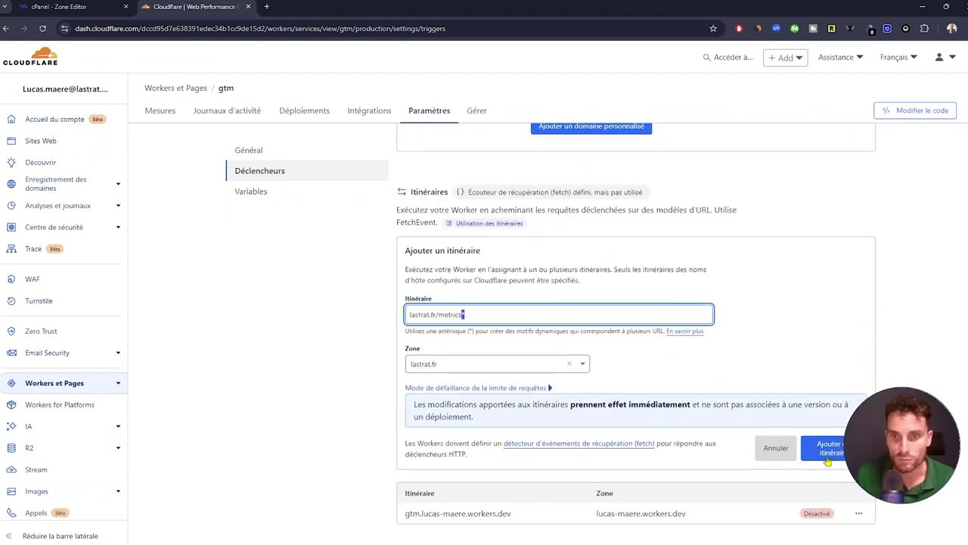
click(824, 448)
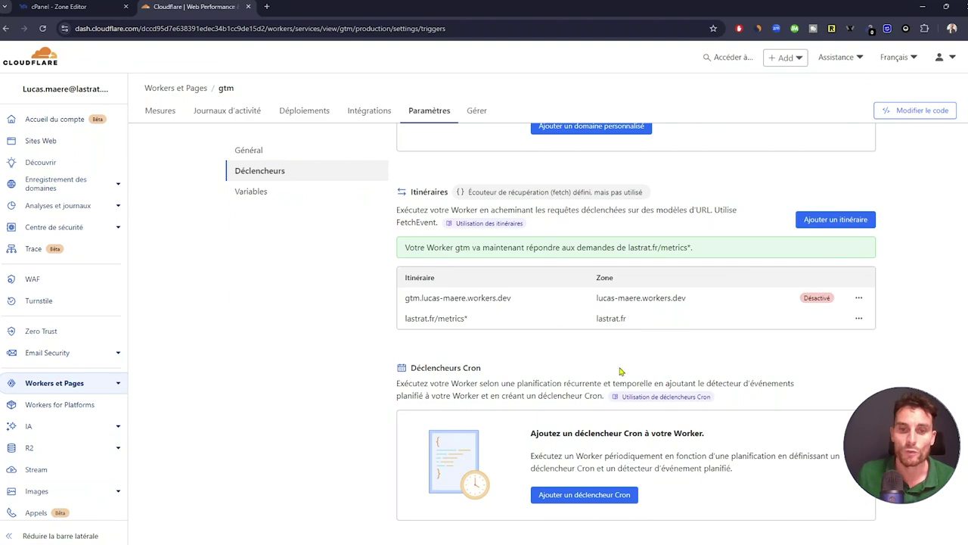
Step: Switch to Google Tag Manager and open the tag list of La Strat's lastrat.fr web container
click(922, 6)
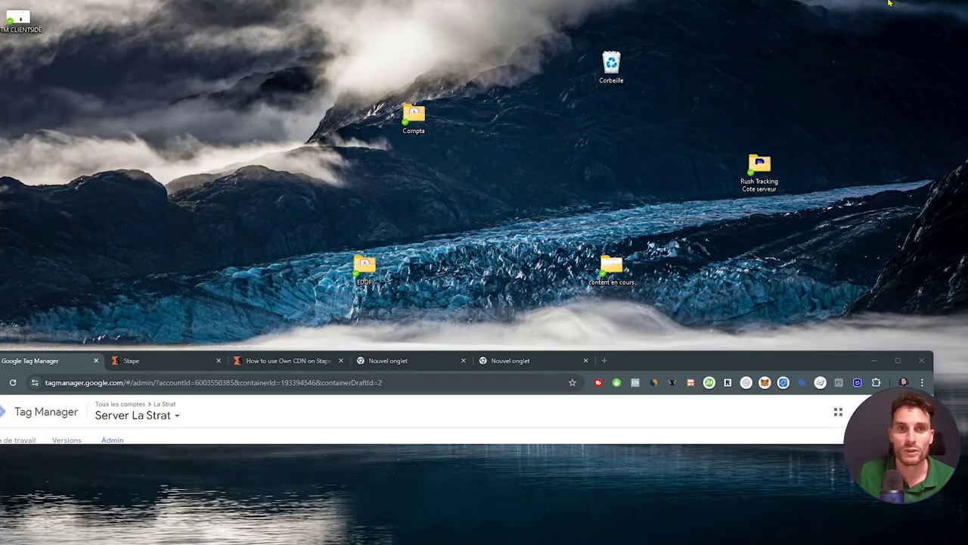
drag(661, 361, 731, 16)
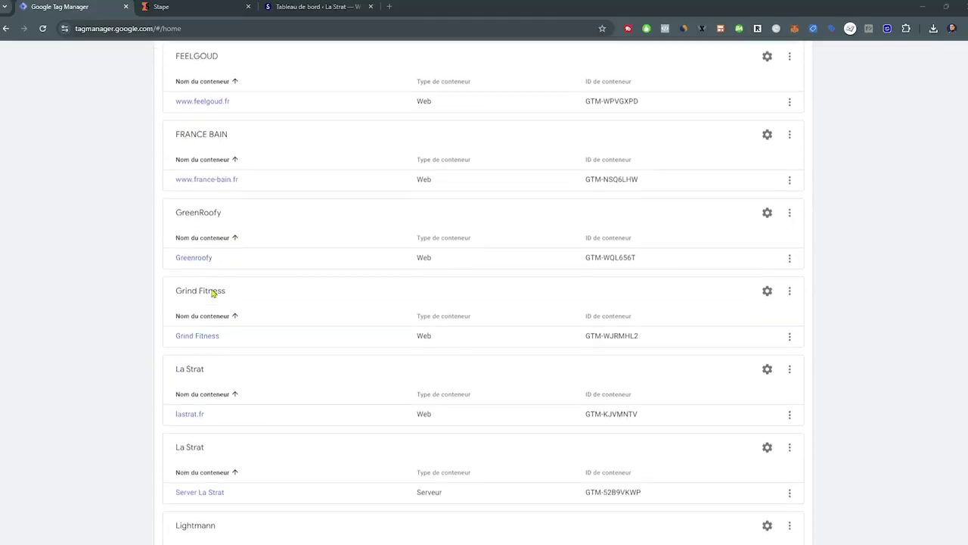
scroll(212, 293, down, 2)
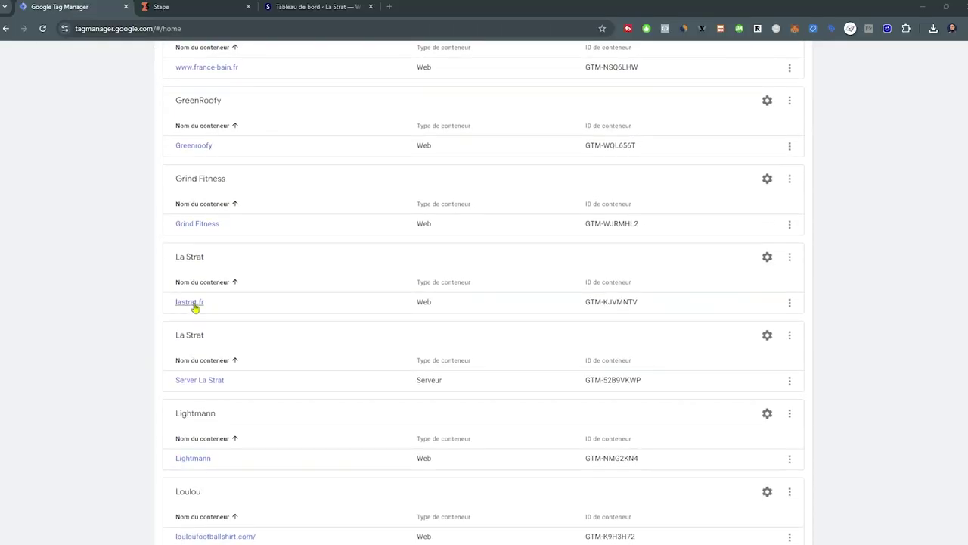
click(192, 304)
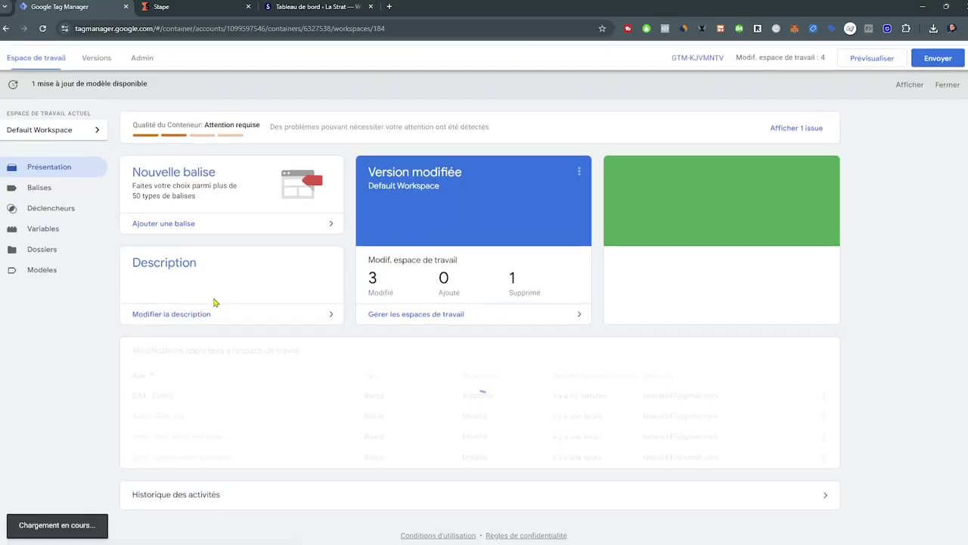
click(38, 189)
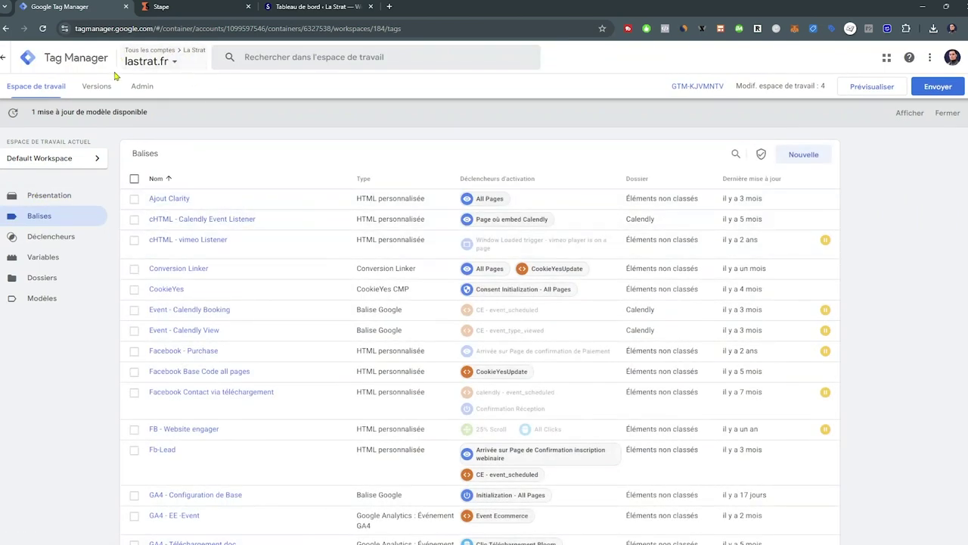
Step: Look through the container's tags and open the GA4 - Configuration de Base tag for editing
scroll(263, 200, down, 2)
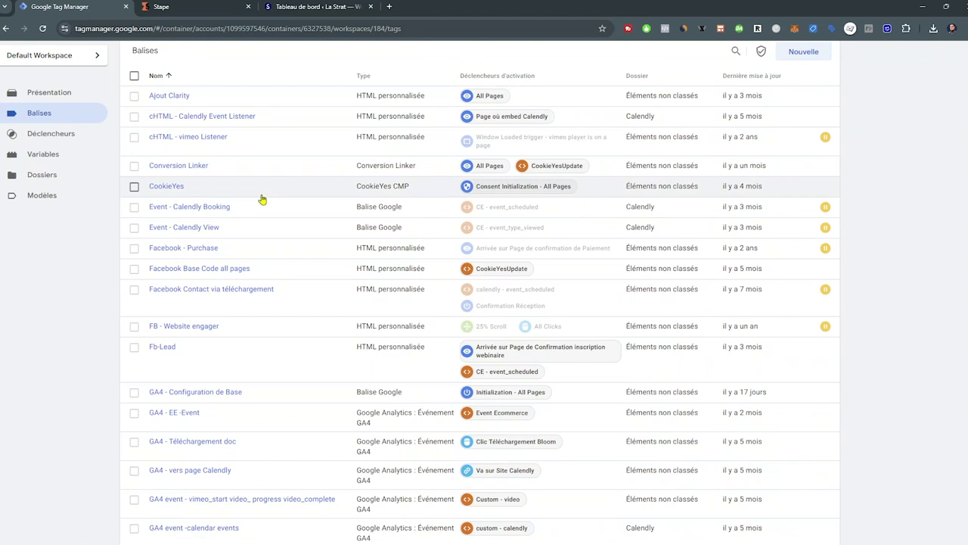
scroll(199, 283, up, 2)
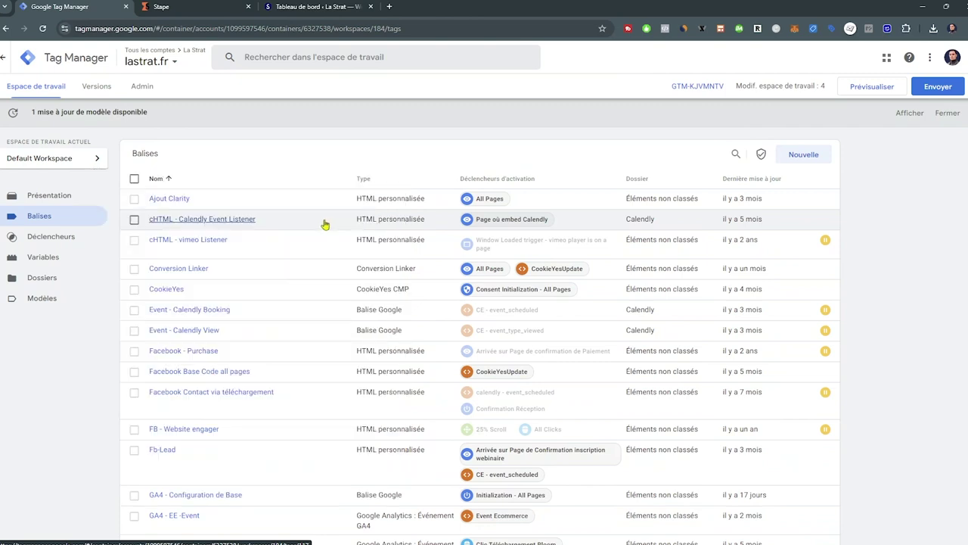
scroll(250, 243, down, 2)
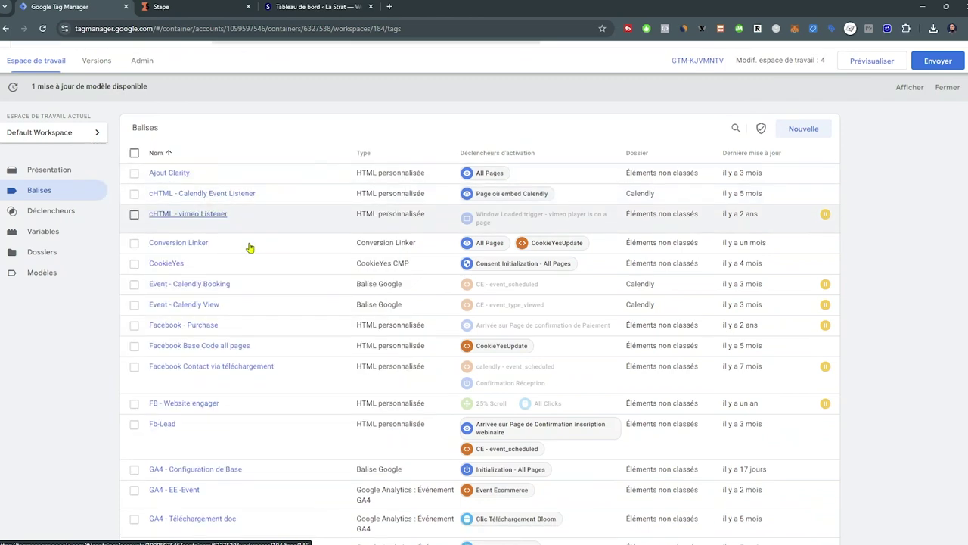
scroll(255, 251, down, 1)
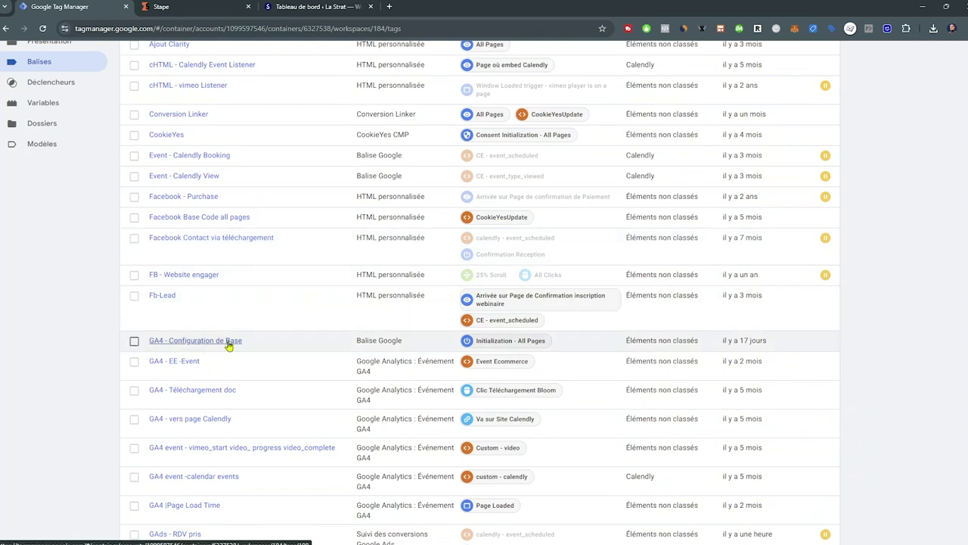
scroll(227, 345, up, 3)
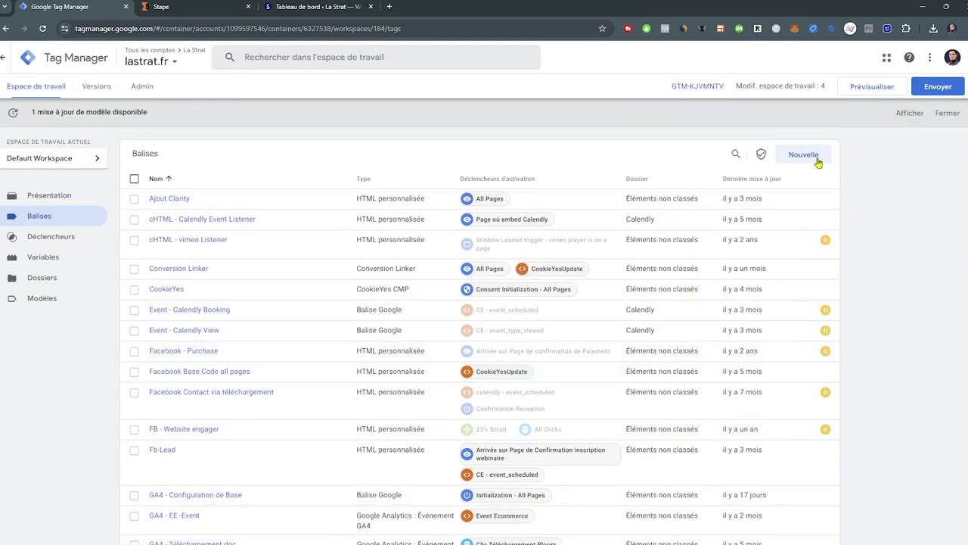
scroll(162, 266, down, 3)
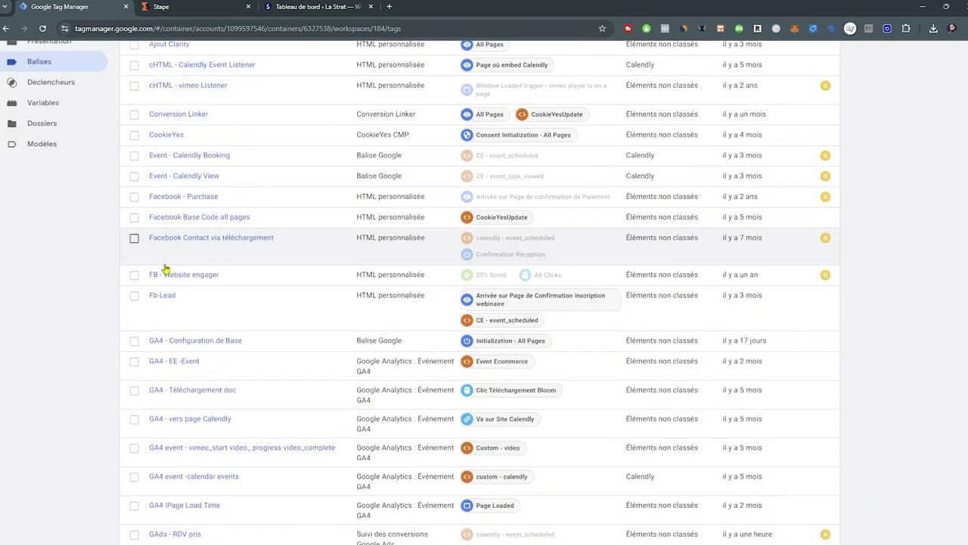
click(199, 342)
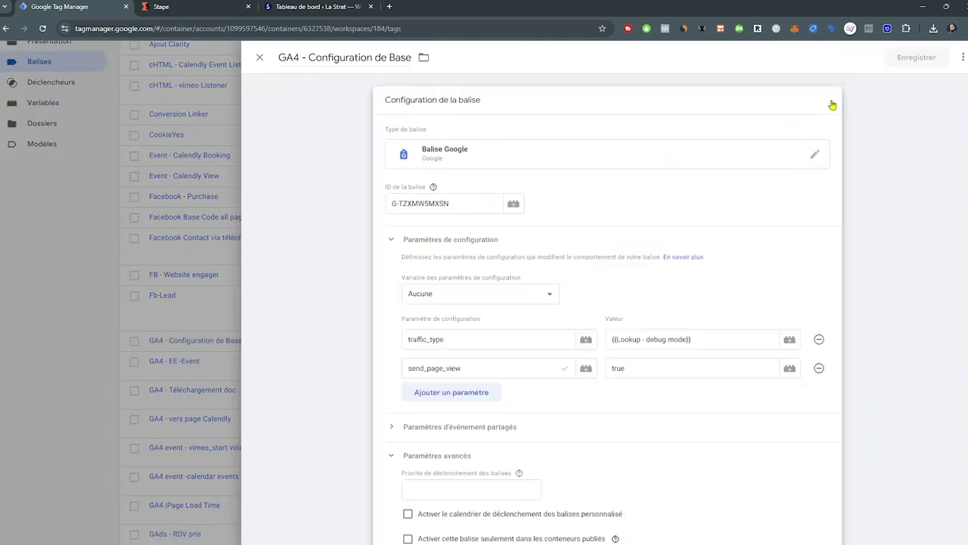
click(466, 393)
text(ser)
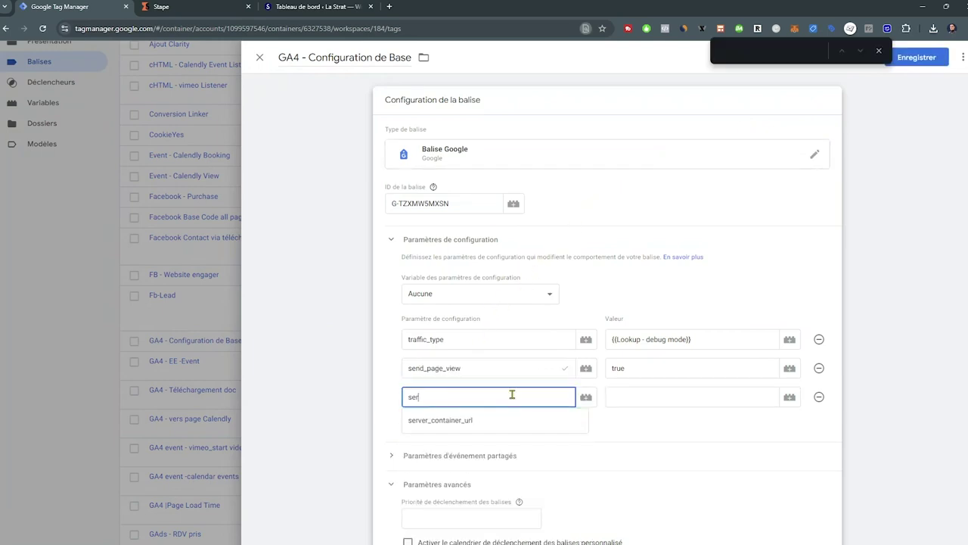
click(447, 420)
click(632, 396)
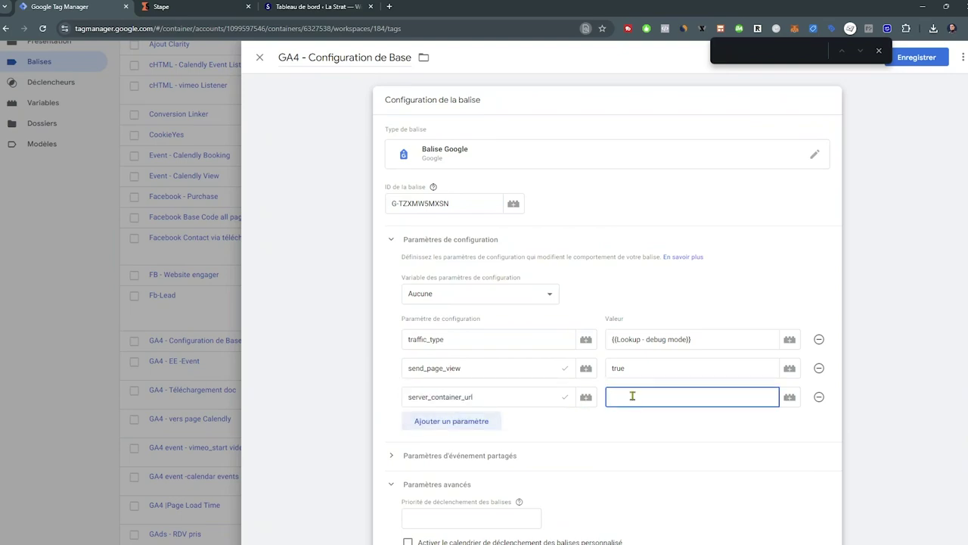
text(https://lastrat.fr/)
text(ss0)
key(BackSpace)
text(.)
drag(611, 396, 638, 399)
Step: Check the GA4 - Configuration de Base tag's advanced settings and trigger, and save the tag
scroll(584, 234, down, 2)
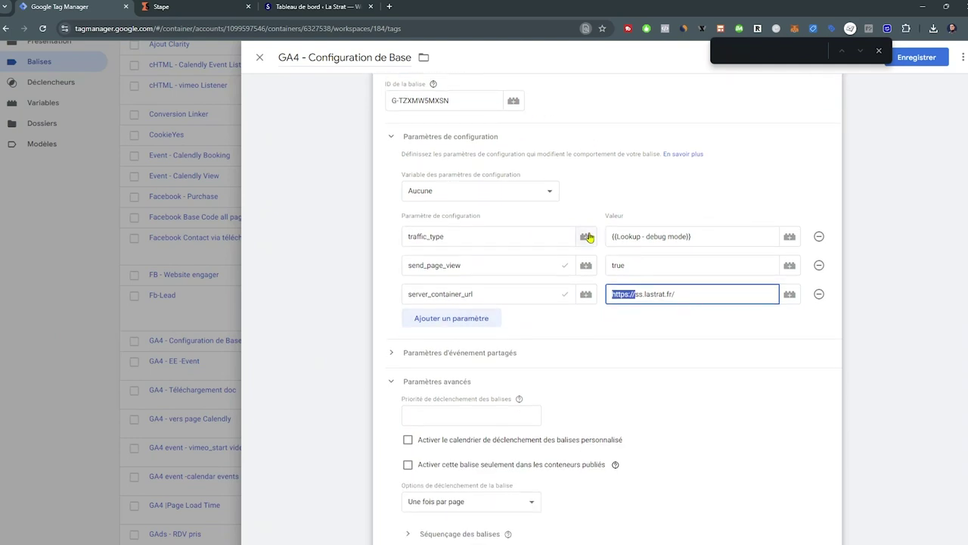
scroll(587, 251, down, 2)
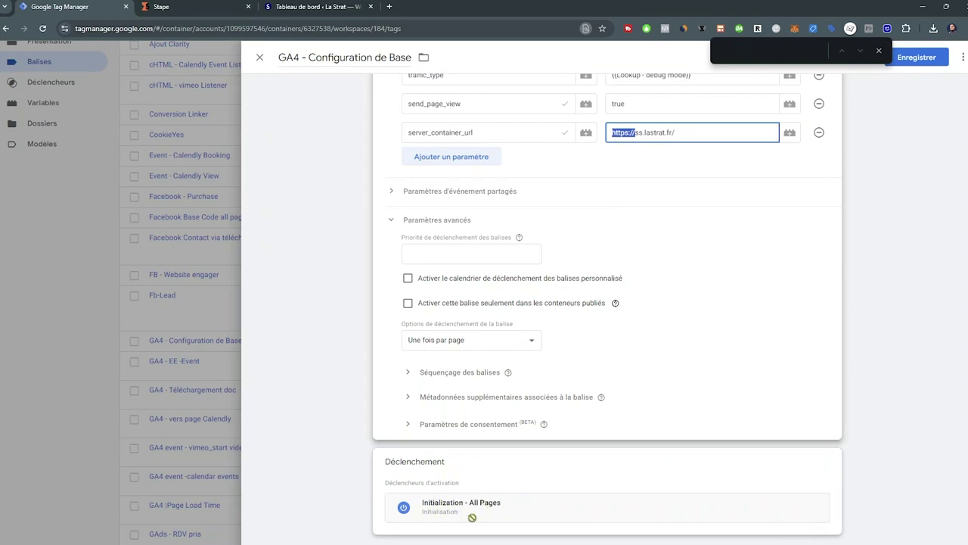
scroll(590, 438, up, 3)
click(917, 65)
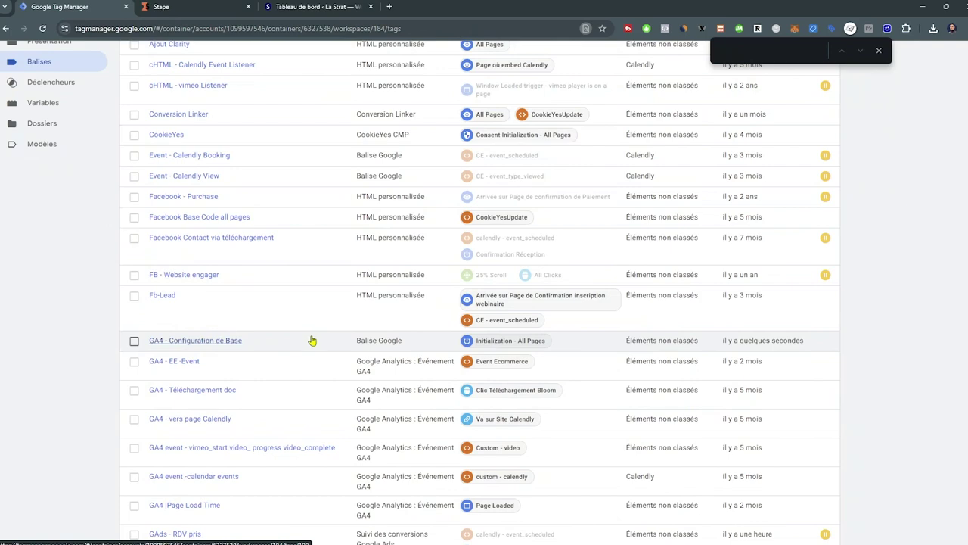
Step: Look through the tag list and open the GA4 - EE -Event tag's configuration for editing
scroll(313, 341, down, 2)
scroll(324, 355, up, 4)
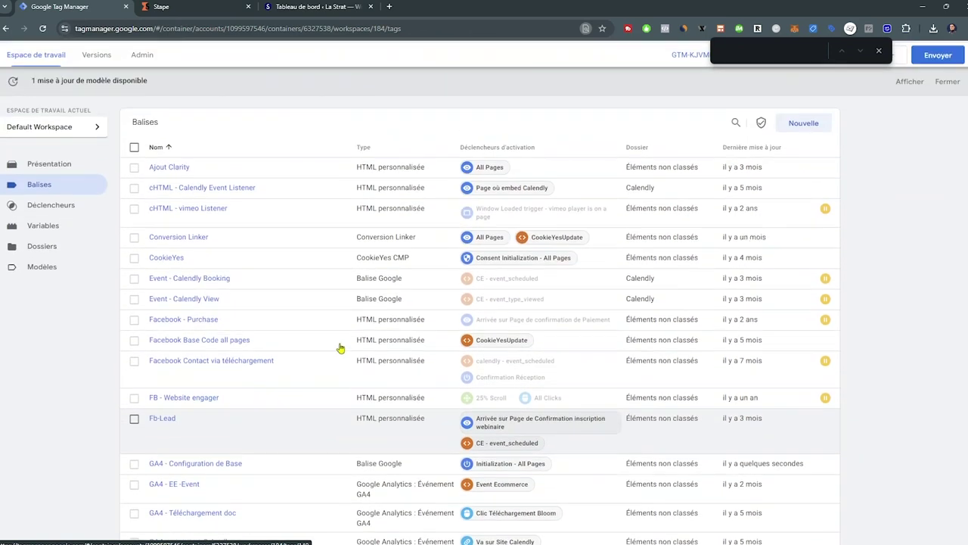
scroll(340, 348, up, 1)
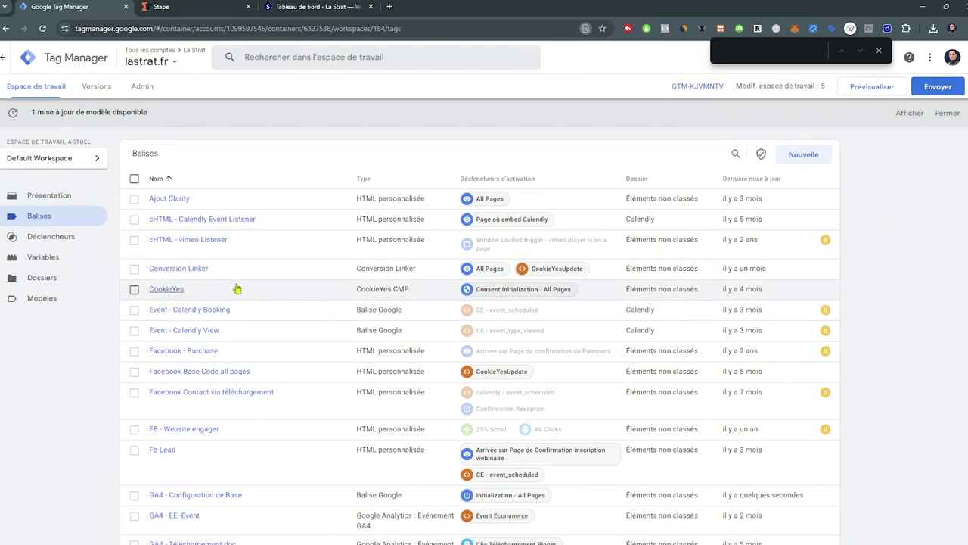
scroll(237, 288, down, 1)
scroll(237, 288, down, 2)
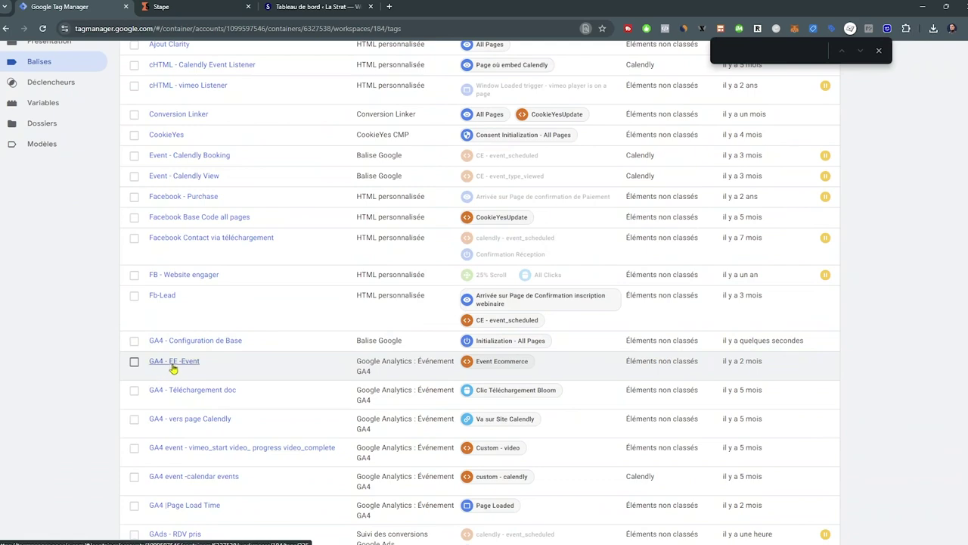
click(173, 364)
click(832, 103)
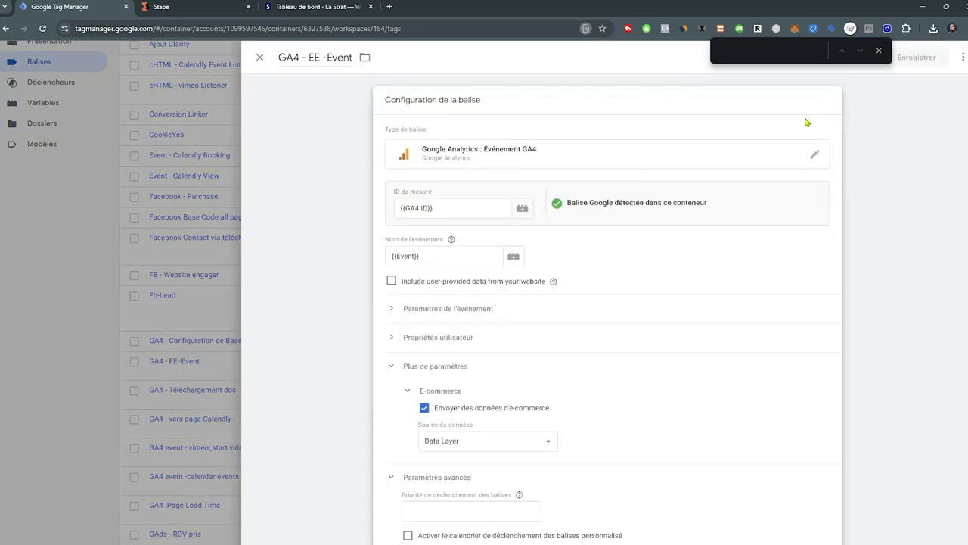
click(437, 307)
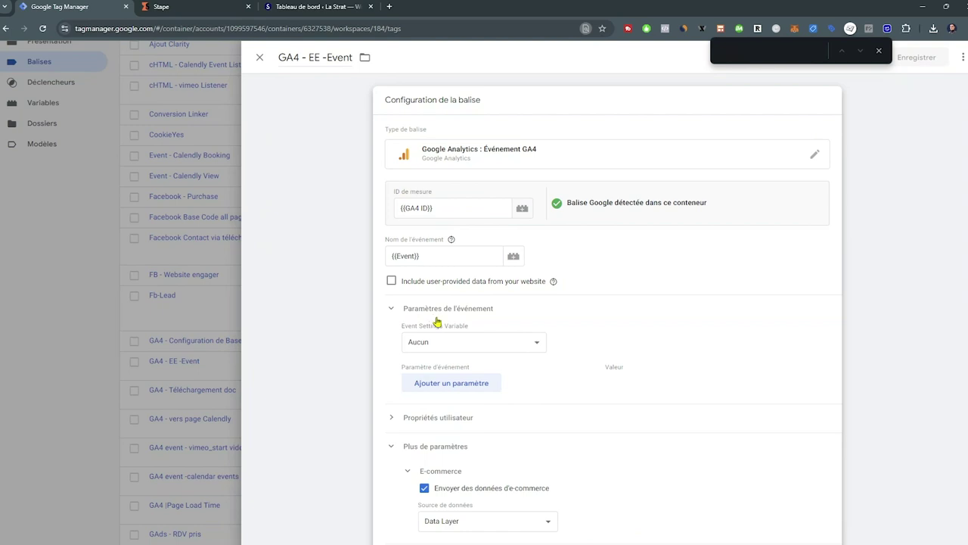
click(431, 383)
text(server_container_url)
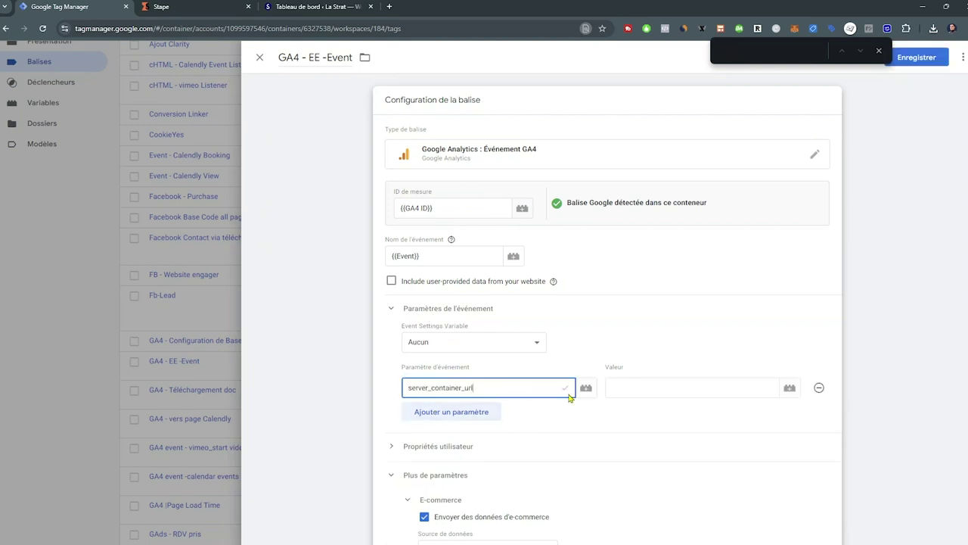
click(625, 387)
text(https://lastrat.fr/)
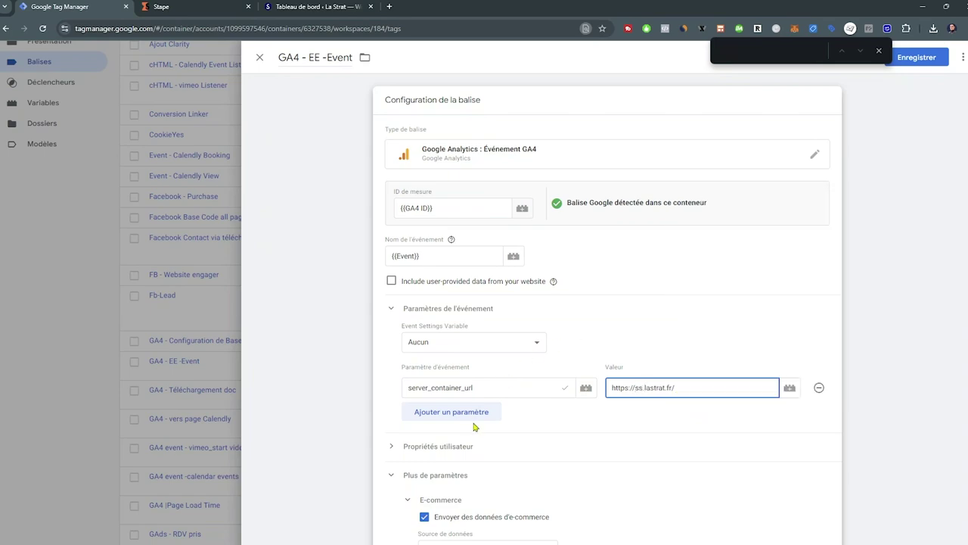
click(917, 56)
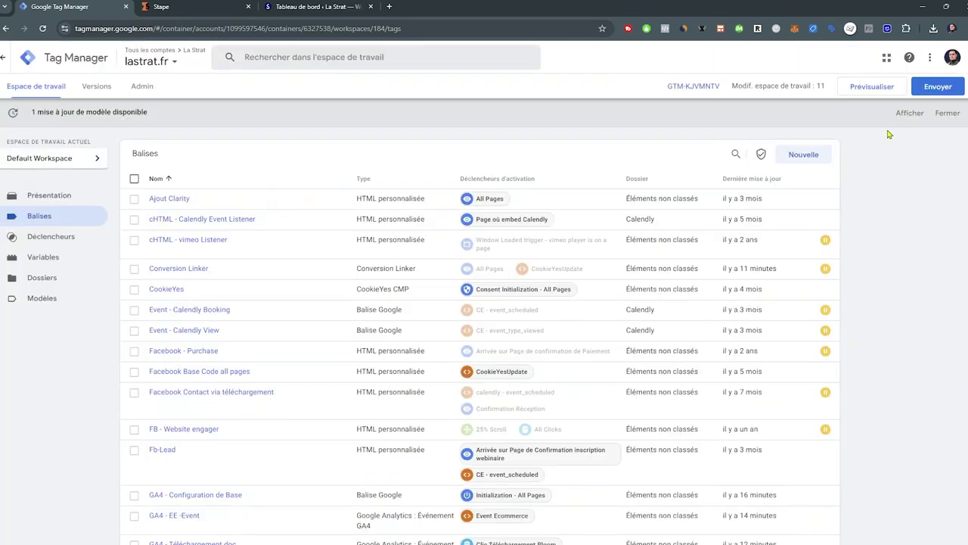
Step: Submit the lastrat.fr workspace changes for publishing as a version in the Live environment, and review the tag list
click(936, 89)
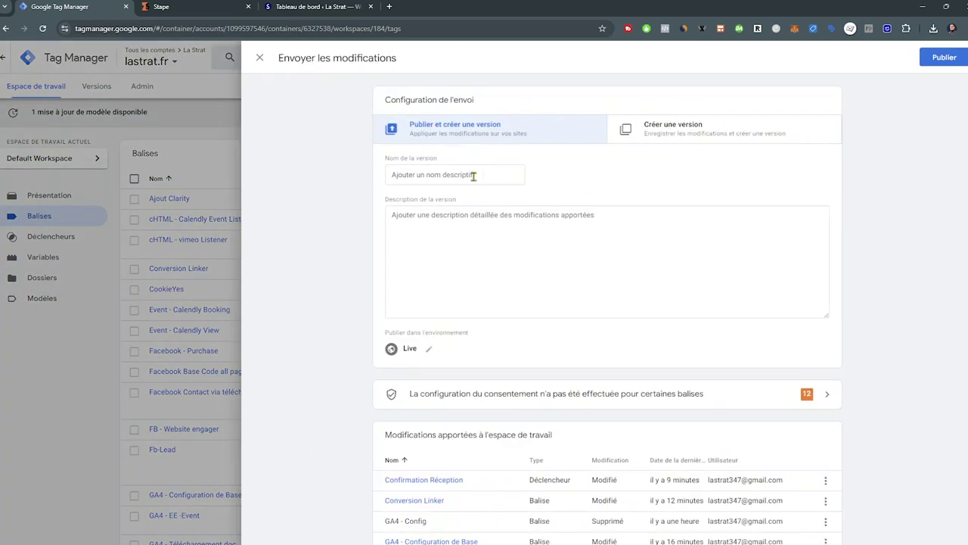
click(474, 176)
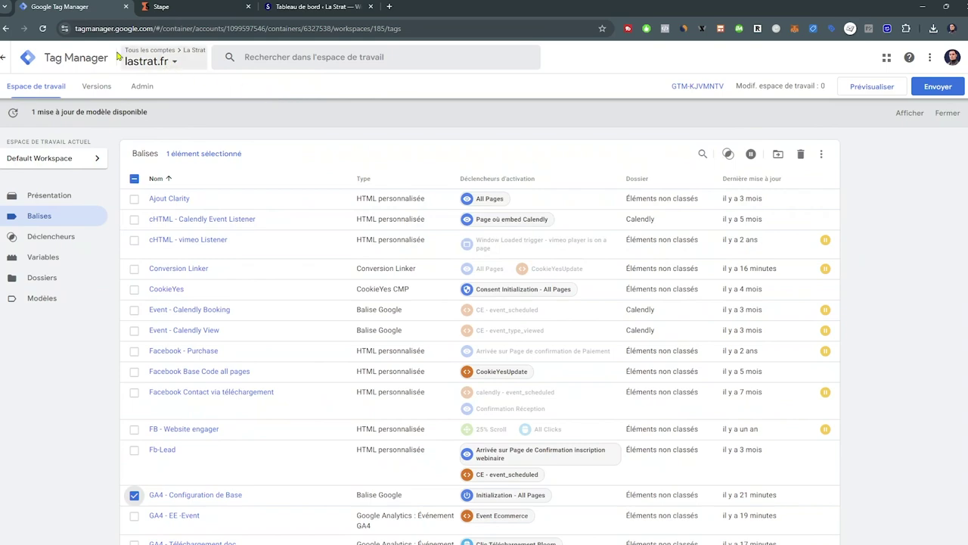
scroll(227, 189, down, 2)
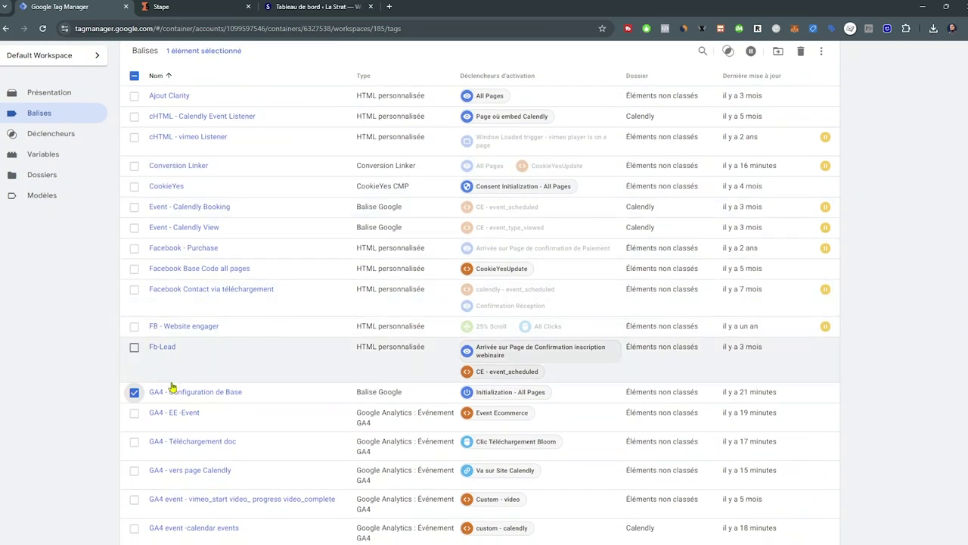
Step: Switch to the Server La Strat container in the La Strat account's server-side workspace
scroll(398, 402, up, 2)
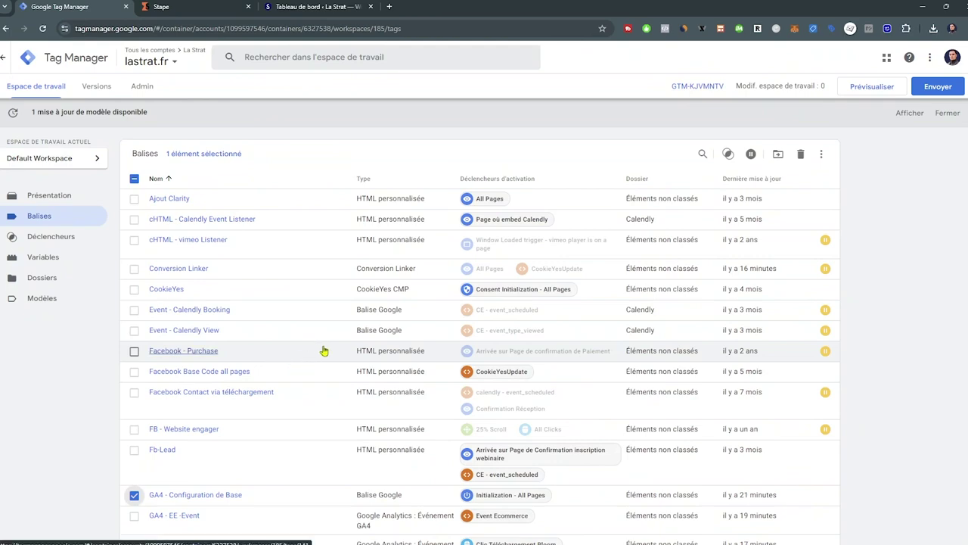
click(165, 62)
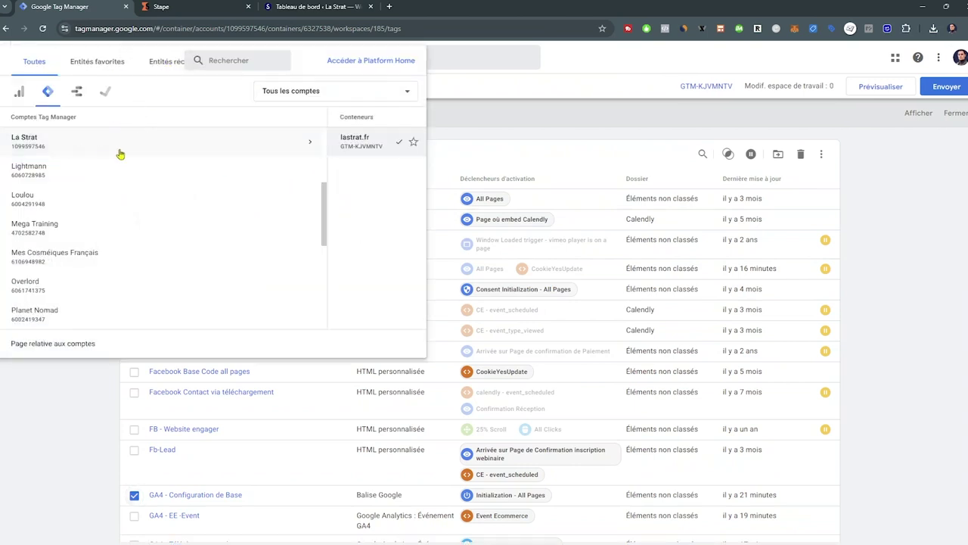
scroll(189, 161, up, 2)
click(98, 226)
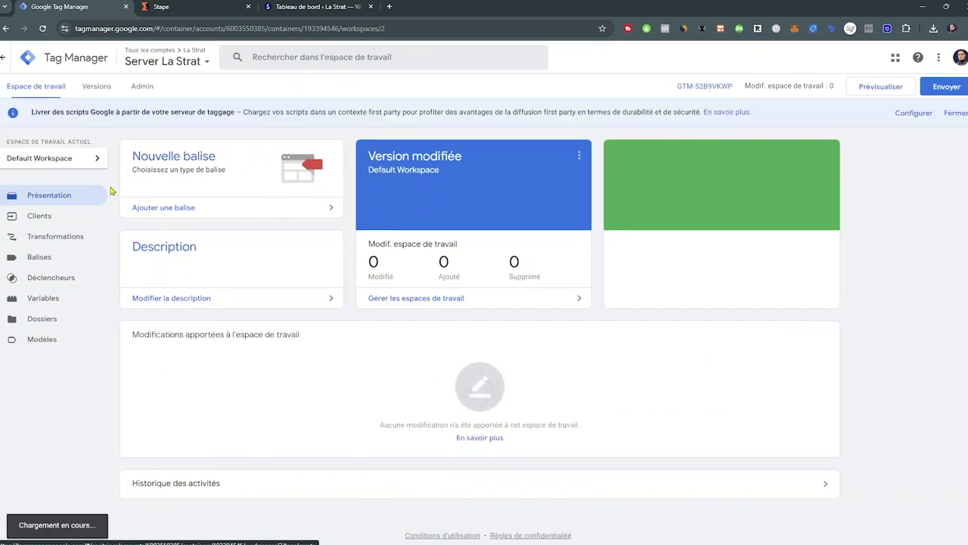
Step: Review the GA4 client's priority, activation criteria and server-managed cookie settings, and close it without changes
click(48, 219)
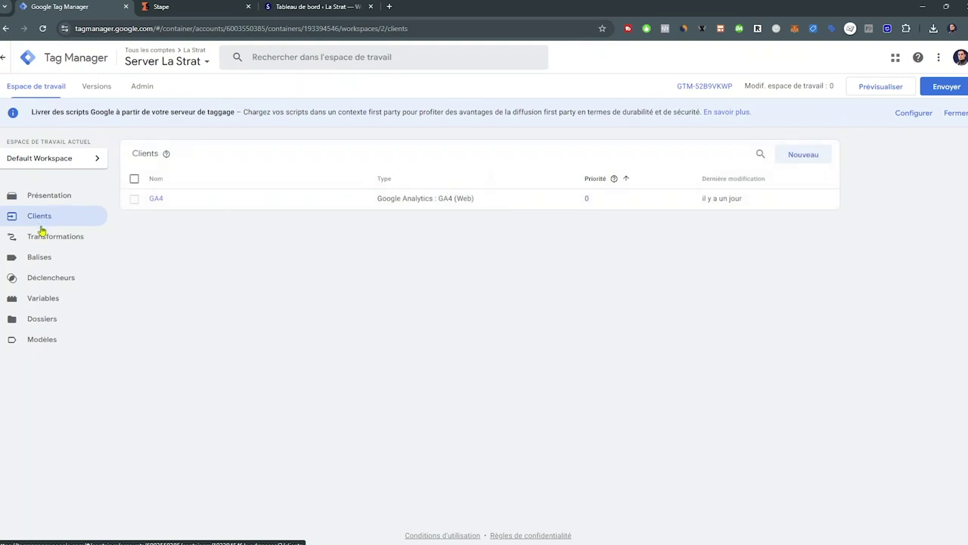
click(157, 199)
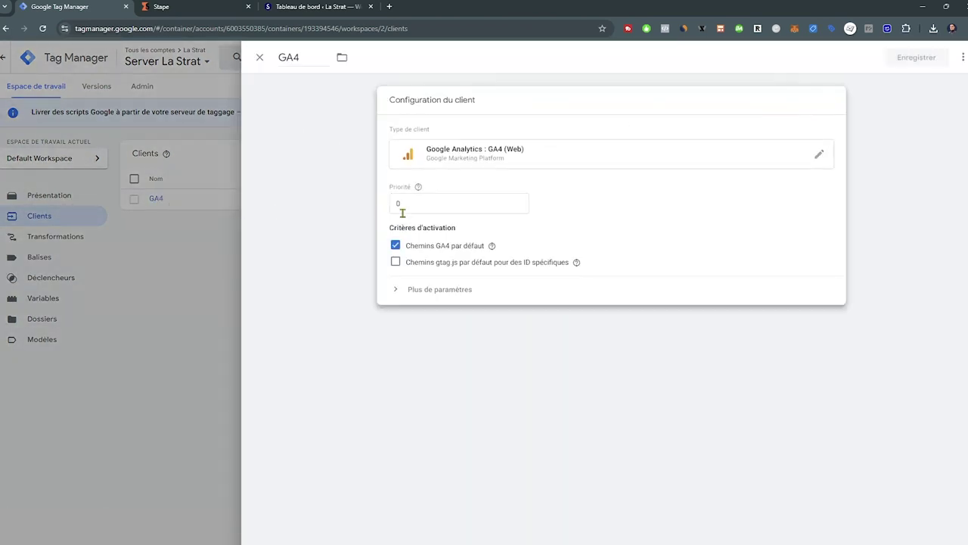
click(425, 204)
mouse_move(493, 246)
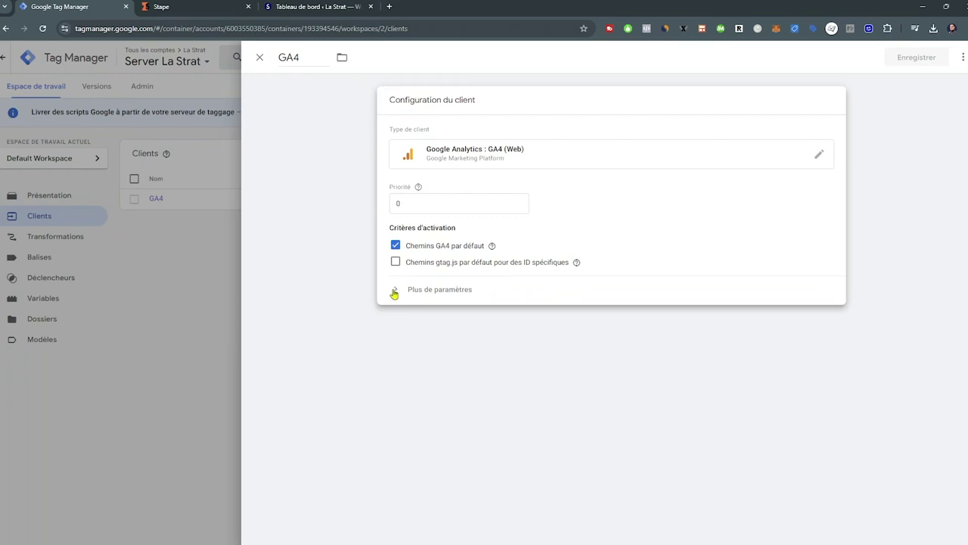
click(395, 292)
scroll(569, 303, down, 2)
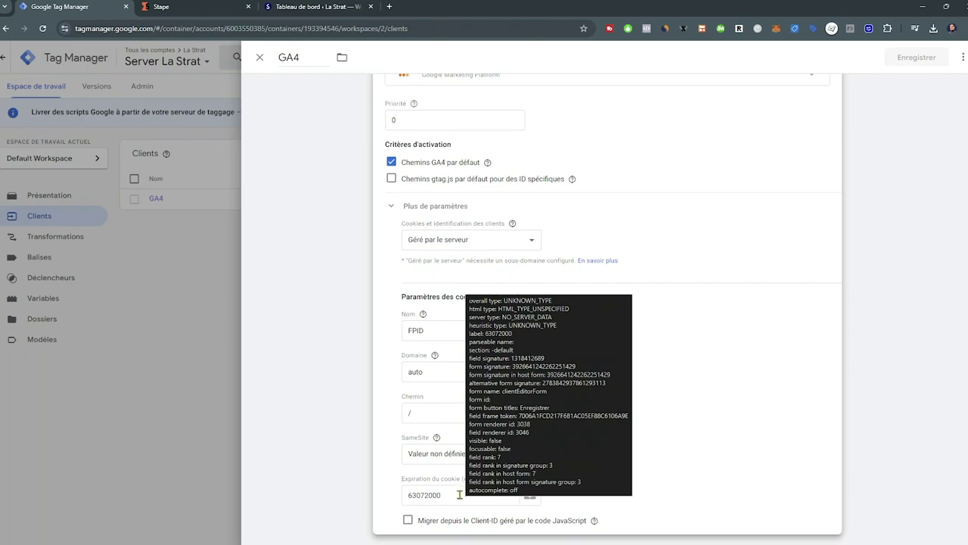
scroll(488, 486, up, 2)
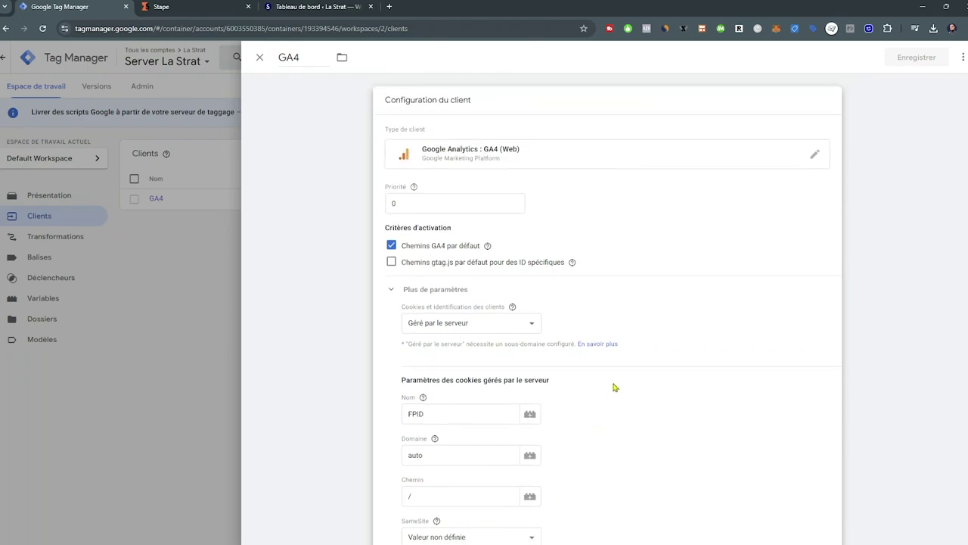
click(259, 58)
Step: Create a new server tag of type Google Analytics : GA4 and name it GA4
click(55, 259)
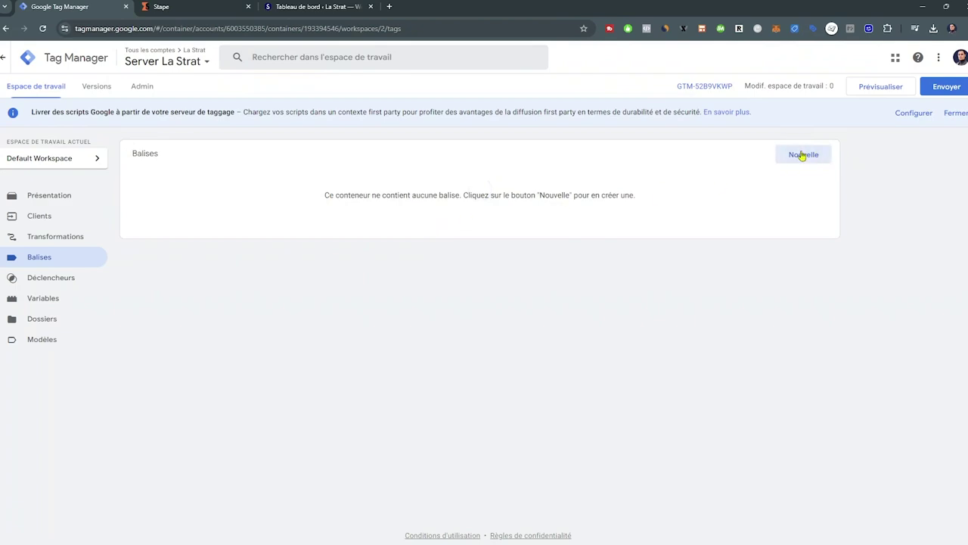
click(802, 155)
click(831, 101)
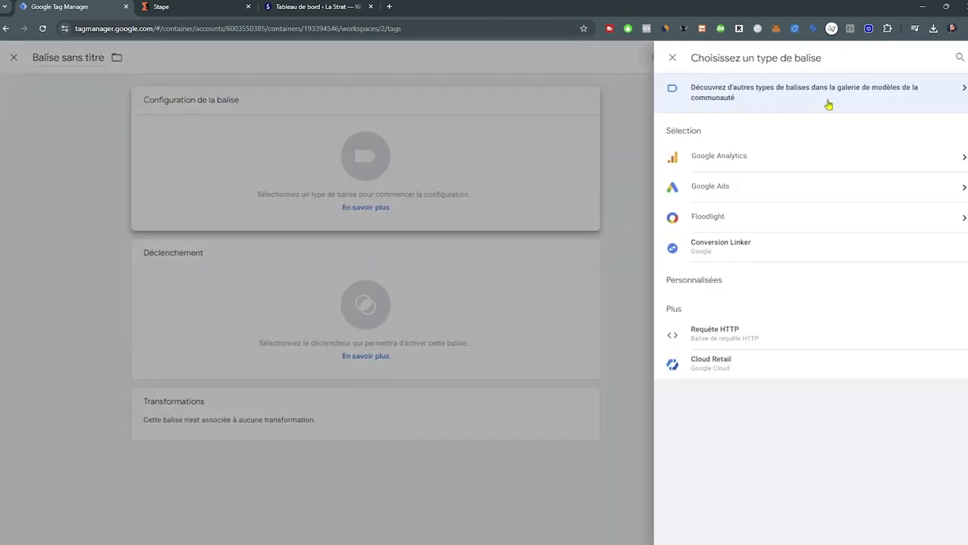
click(761, 159)
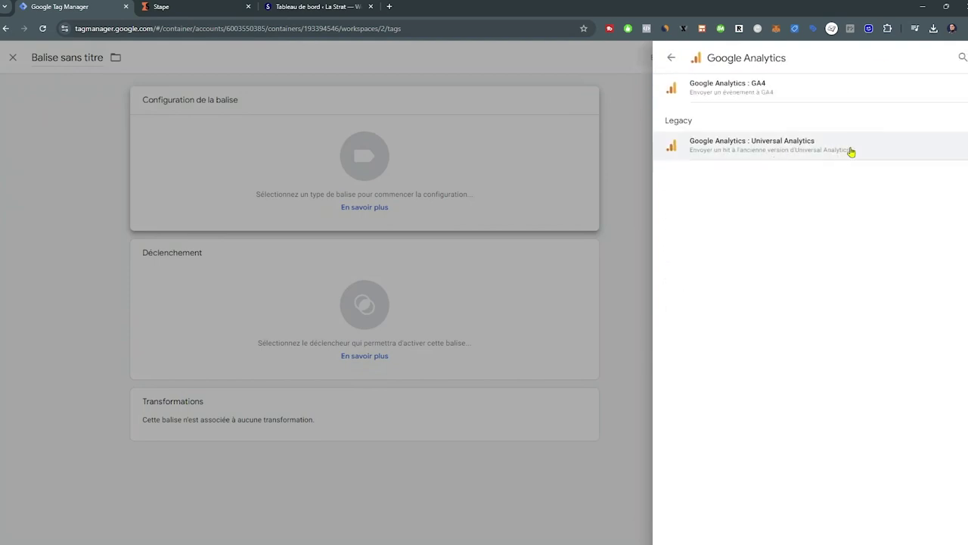
click(858, 96)
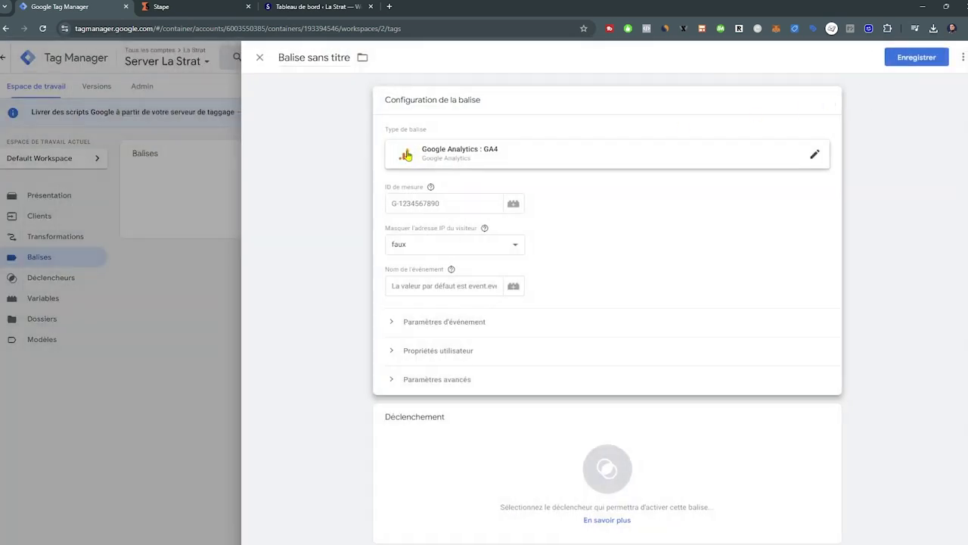
click(401, 204)
Step: Switch to Google Analytics and copy the measurement ID of the La Strat - GA4 web data stream
click(389, 6)
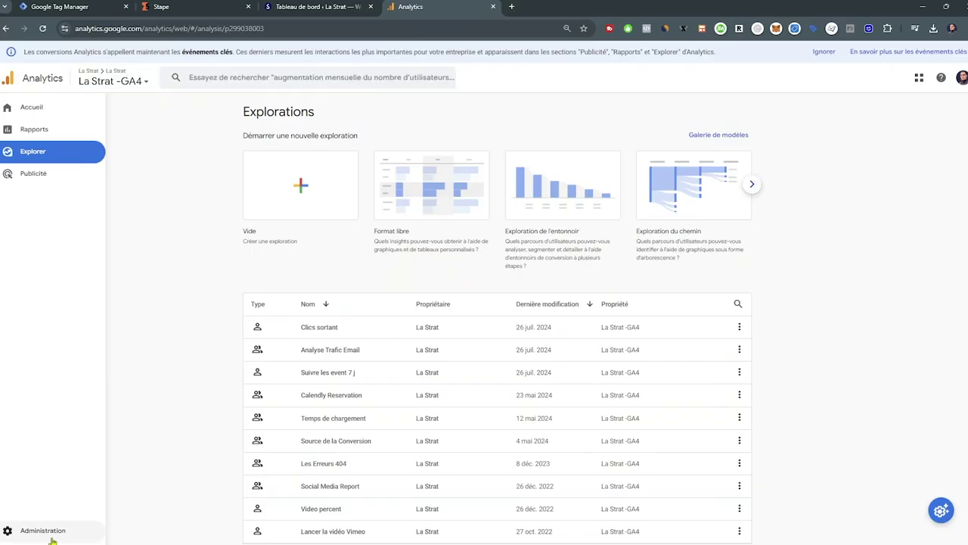
click(52, 535)
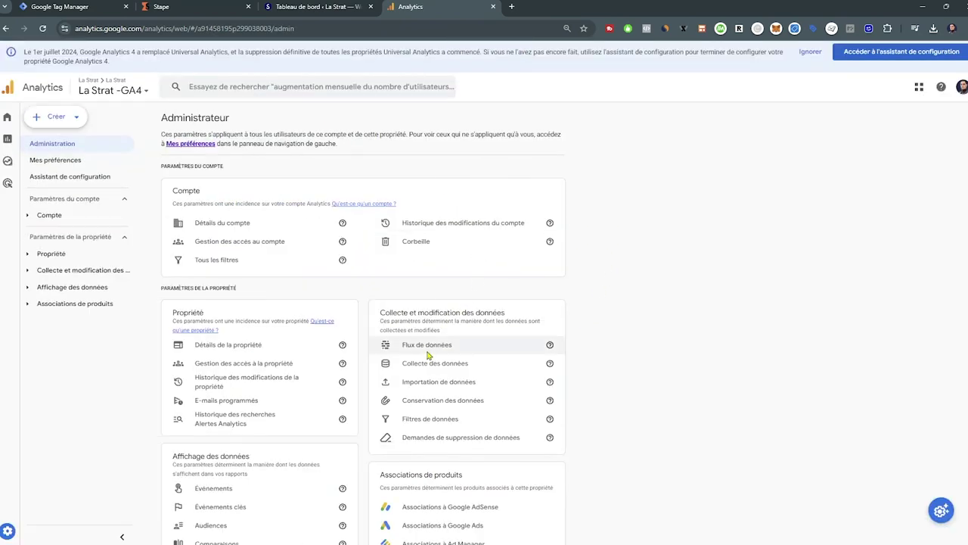
click(428, 345)
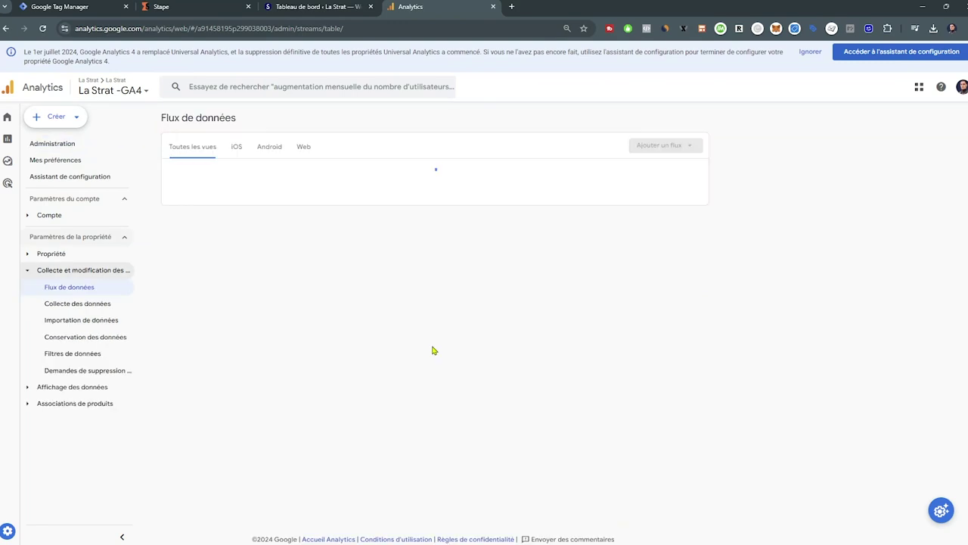
click(603, 183)
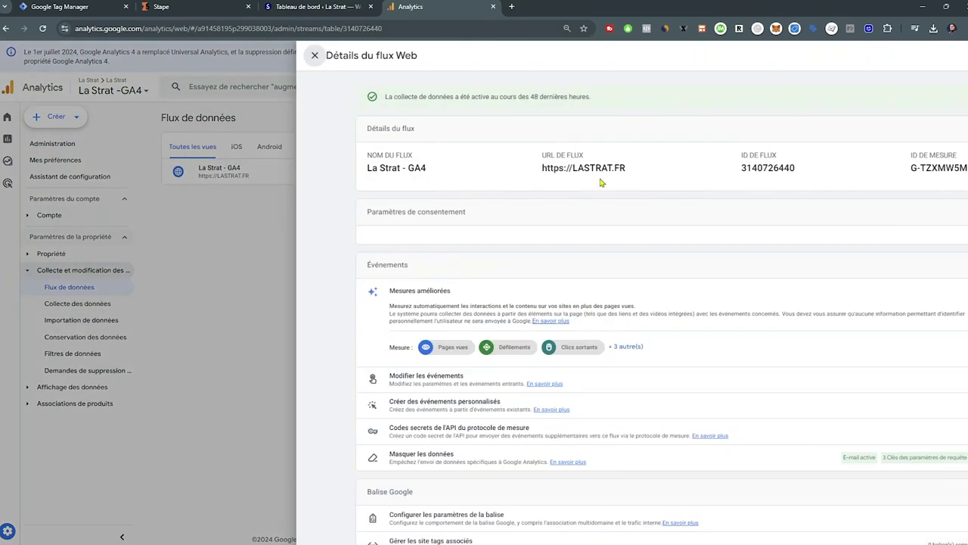
click(891, 171)
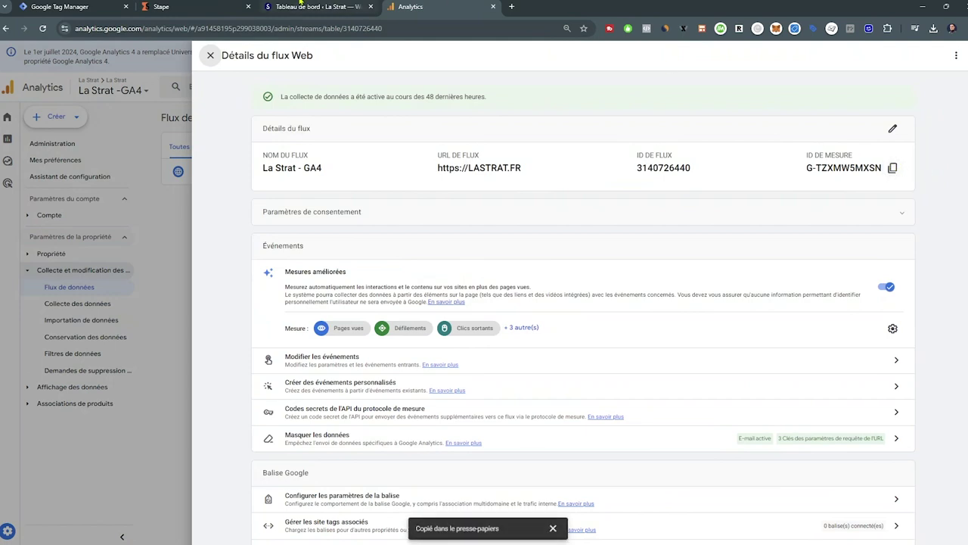
Step: Back in Tag Manager, set the GA4 tag's measurement ID to G-TZXMW5MXSN and check its event parameter settings
click(71, 7)
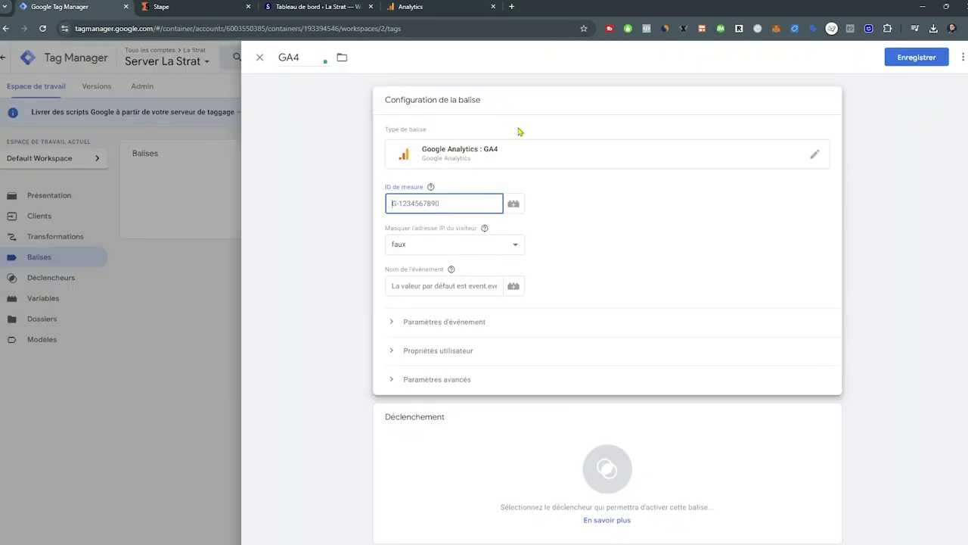
right_click(448, 208)
key(ctrl+v)
key(Tab)
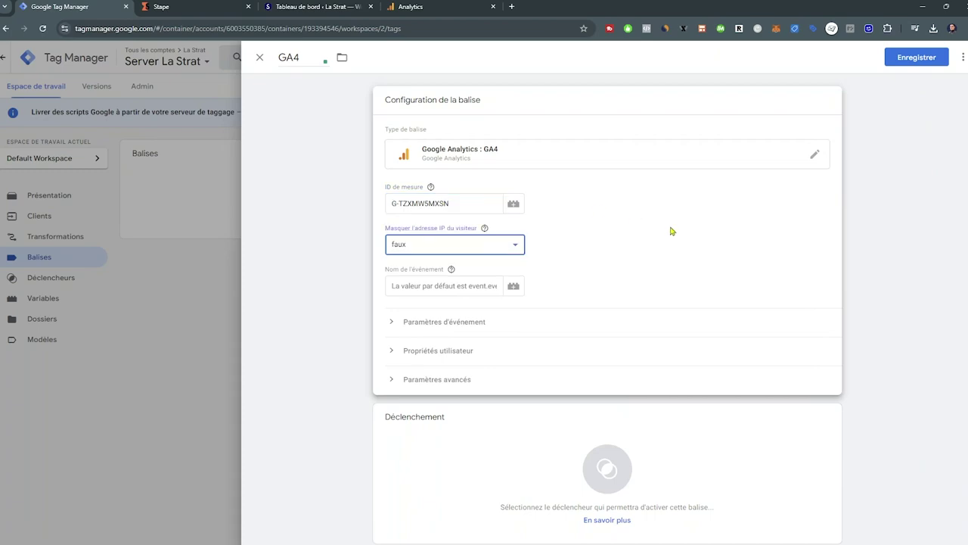
click(391, 323)
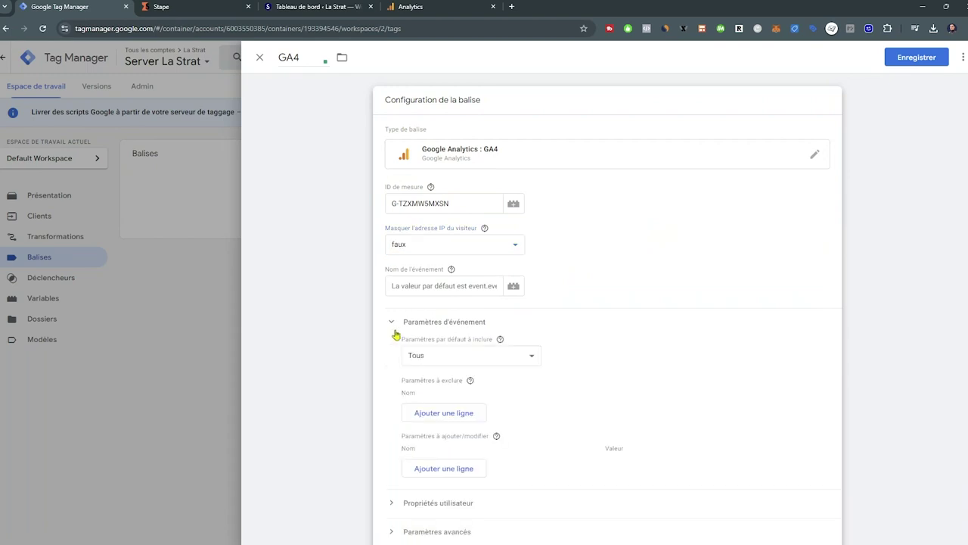
scroll(405, 363, down, 3)
click(391, 324)
click(391, 296)
scroll(773, 369, down, 3)
Step: Add a new trigger of type Personnalisé to the GA4 tag, limit it to Certains événements and start a new condition variable
click(773, 369)
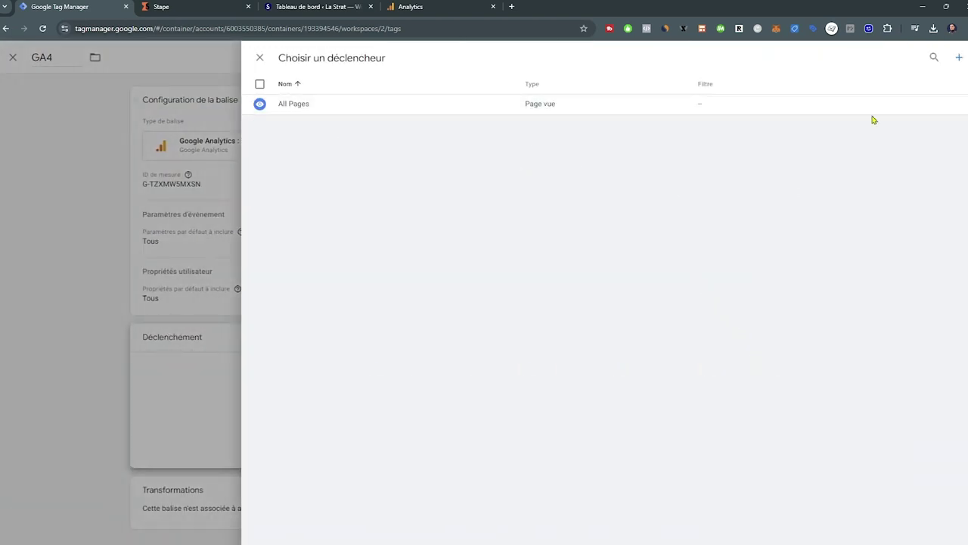
click(958, 59)
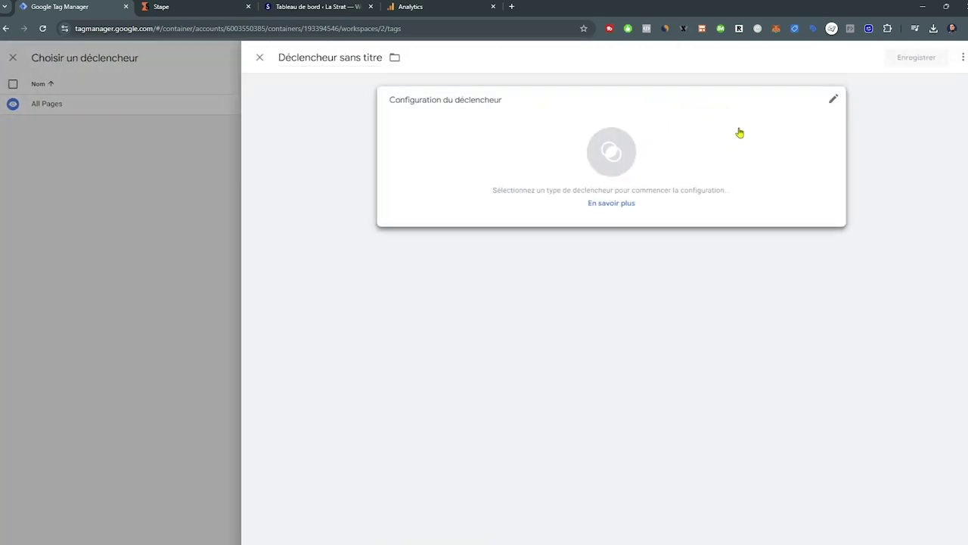
click(817, 114)
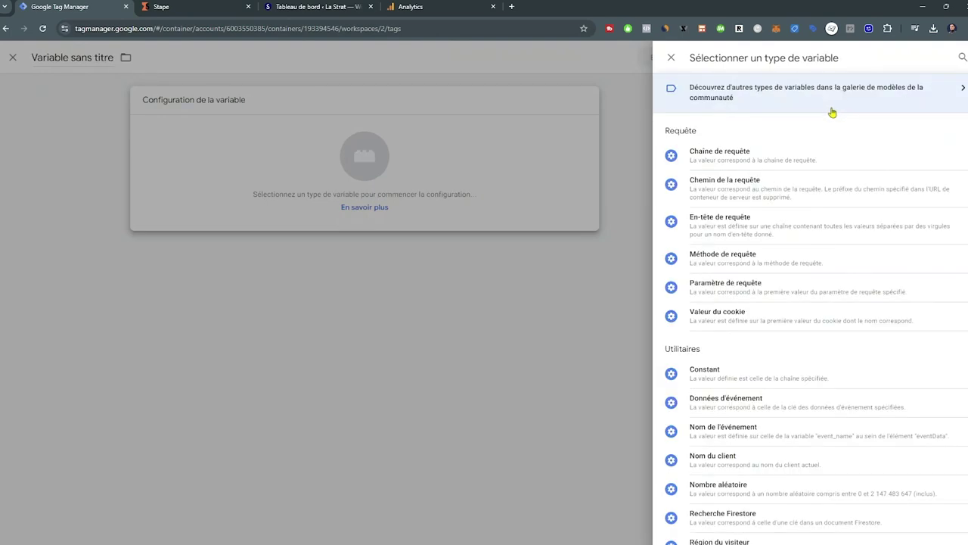
Step: Create a variable of type Nom du client, name it Nom du Client and save it
scroll(815, 225, down, 2)
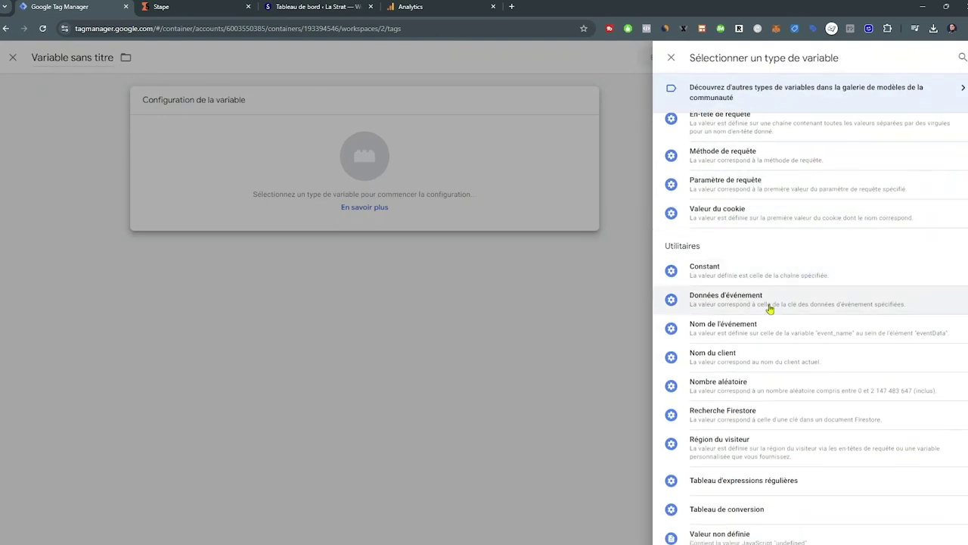
click(787, 356)
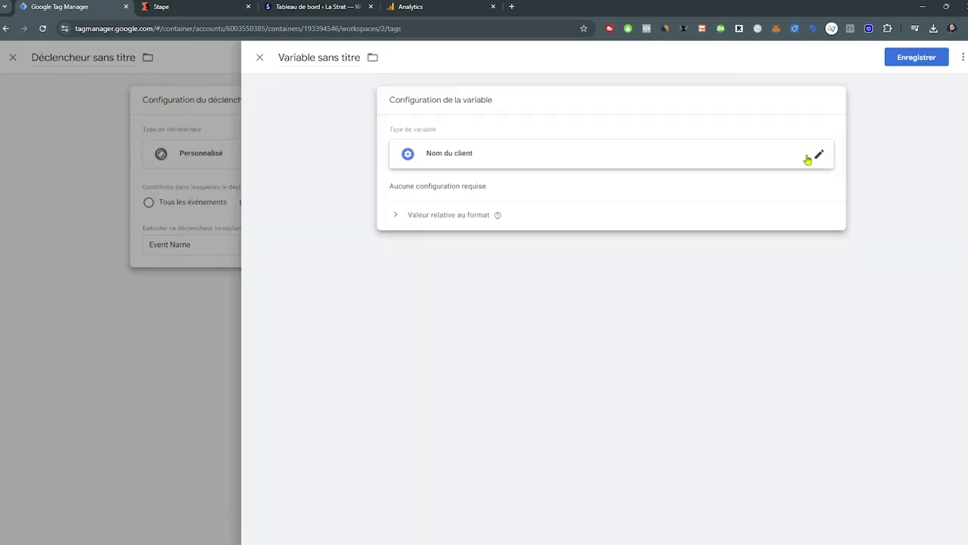
click(314, 57)
text(N)
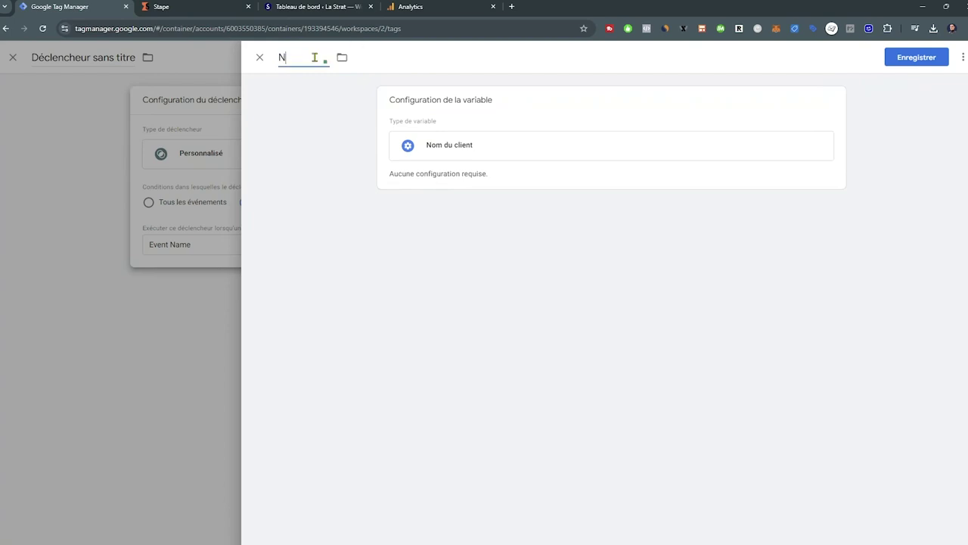
text(om du Client)
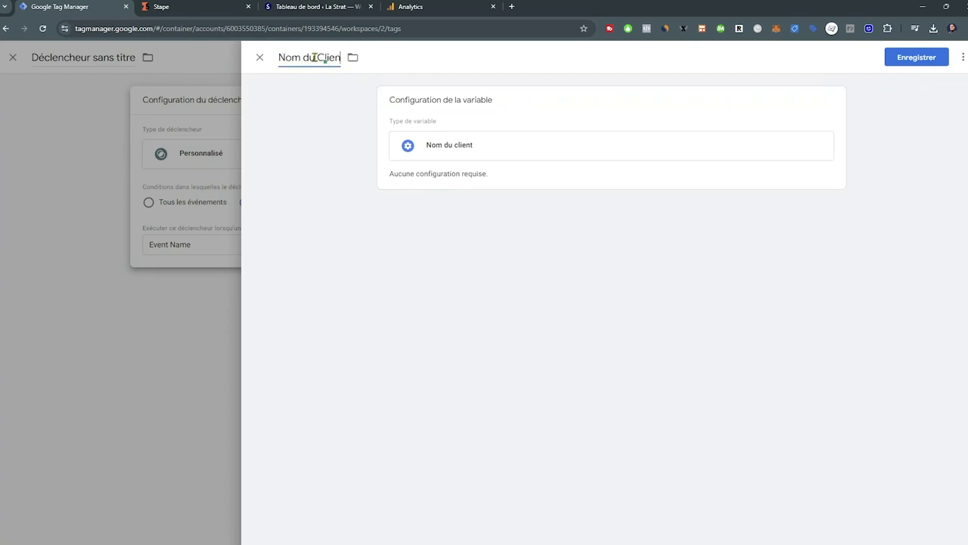
click(912, 61)
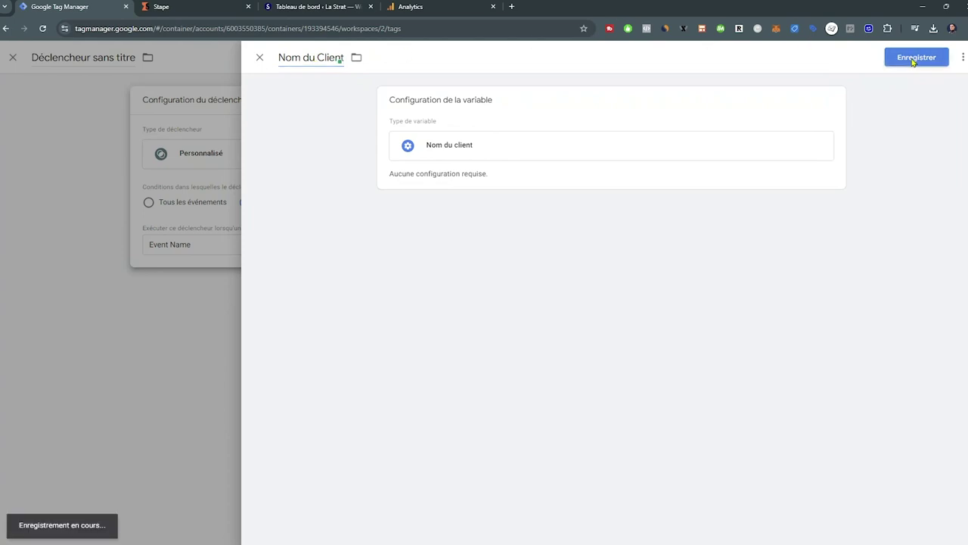
Step: Set the trigger condition so that Nom du Client est égal(e) à GA4
click(603, 251)
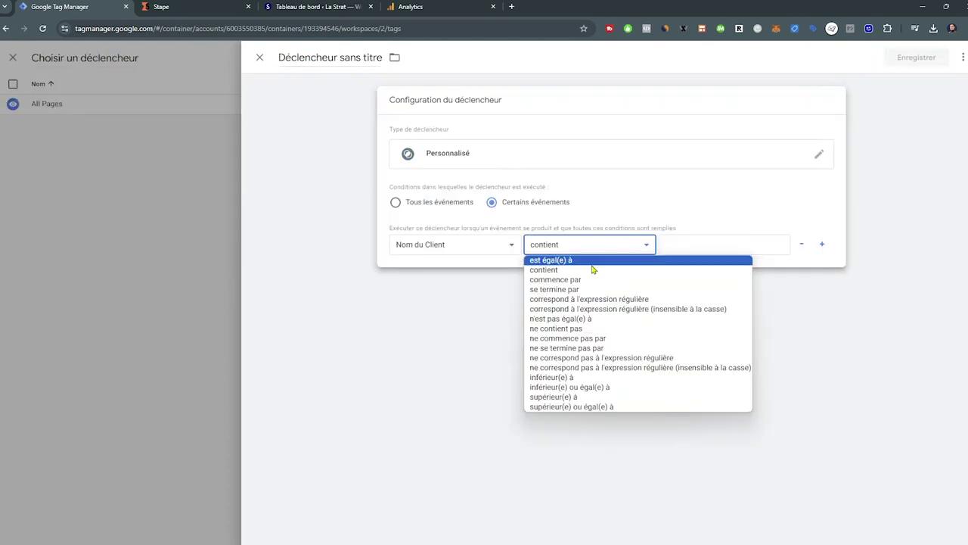
click(594, 261)
click(697, 245)
text(GA)
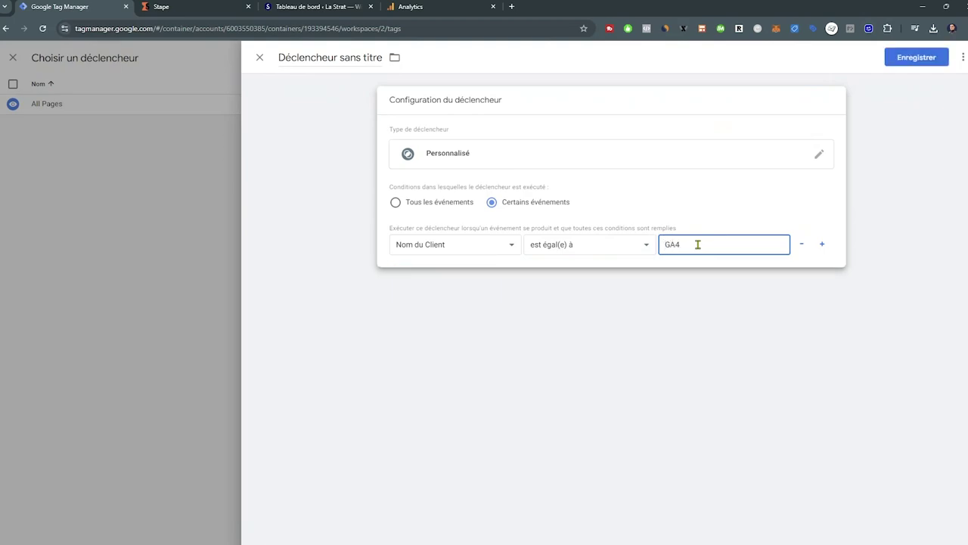
text(4)
Step: Name the trigger ga4 and save both the trigger and the GA4 tag
click(317, 59)
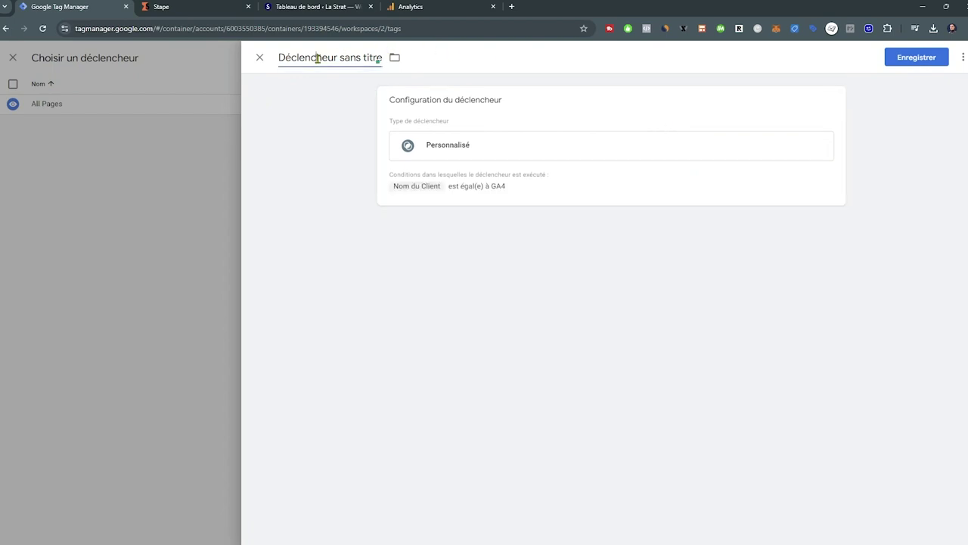
triple_click(316, 58)
text(ga4)
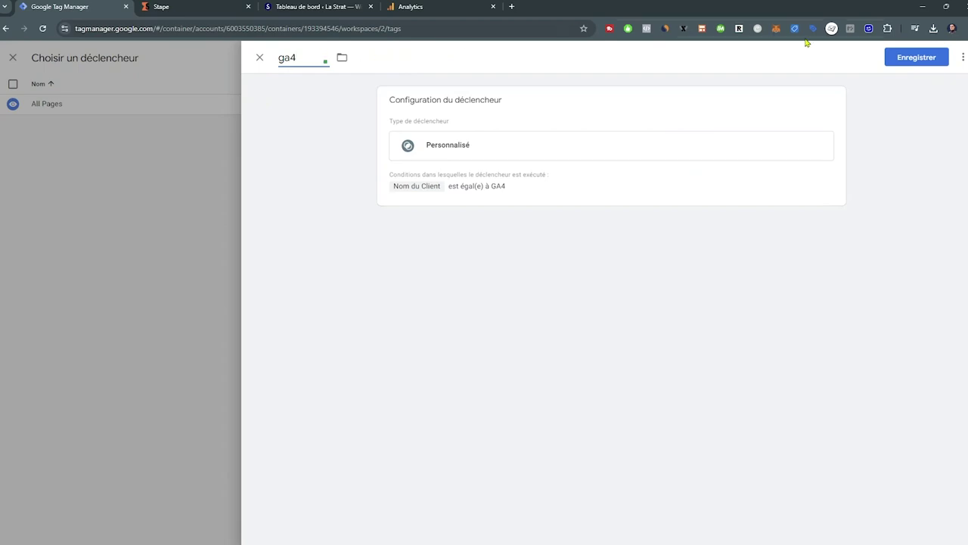
click(917, 64)
click(914, 64)
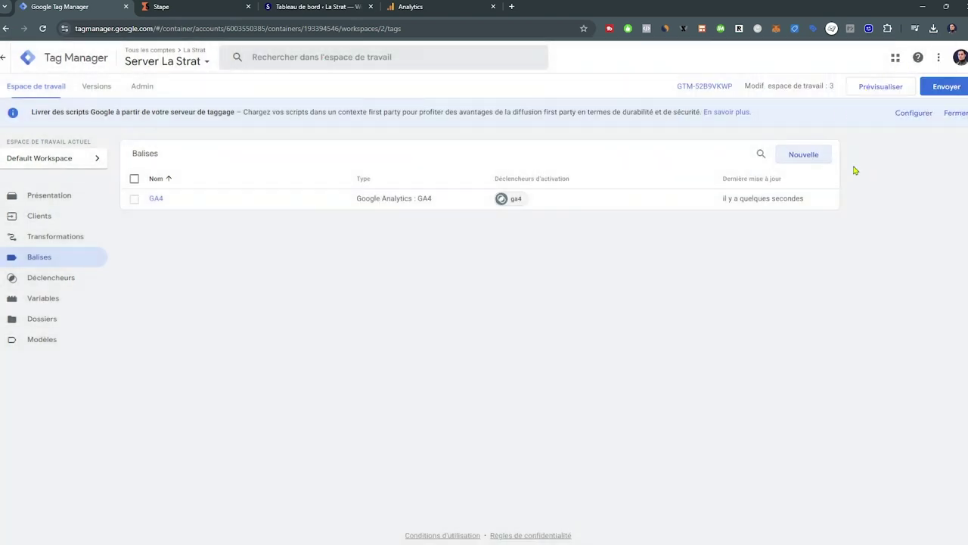
Step: Submit the server container's workspace changes and publish them as a version named ga4
click(947, 87)
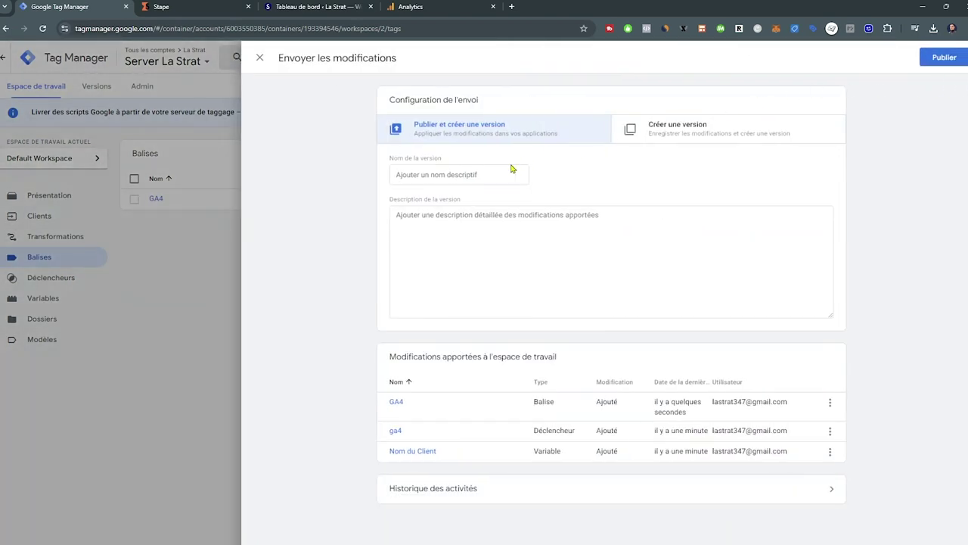
click(465, 174)
text(ga)
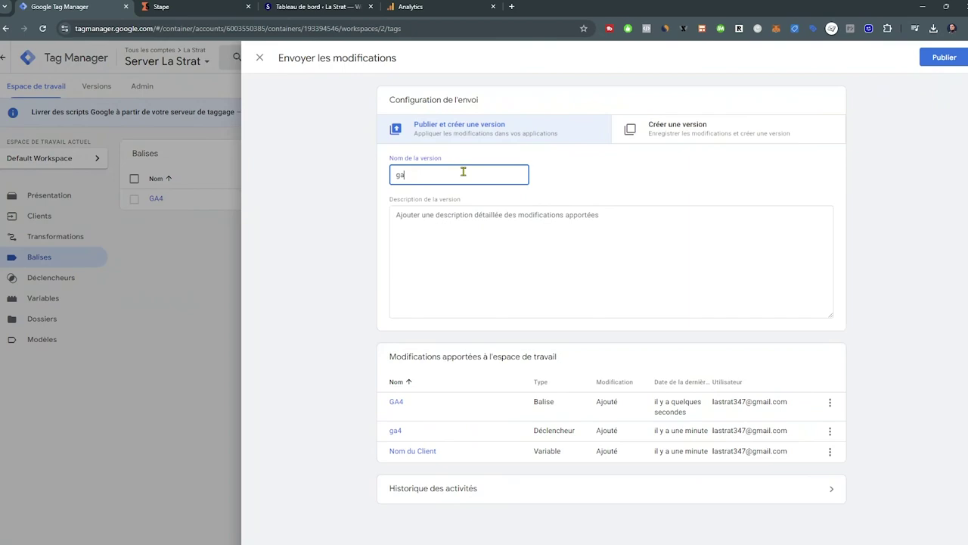
text(4)
click(936, 62)
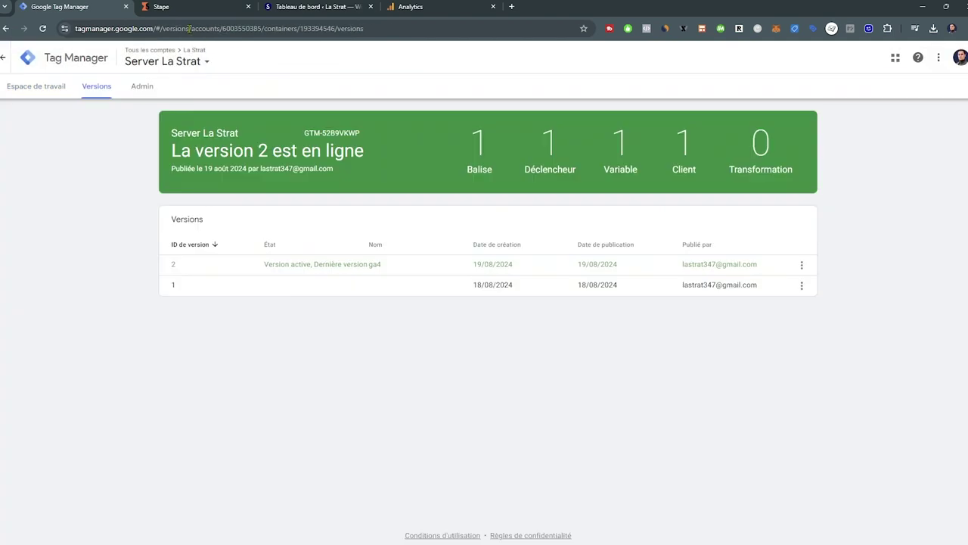
Step: Switch to Stape, activate the Custom loader power-up for the La Strat container and save the changes
click(204, 4)
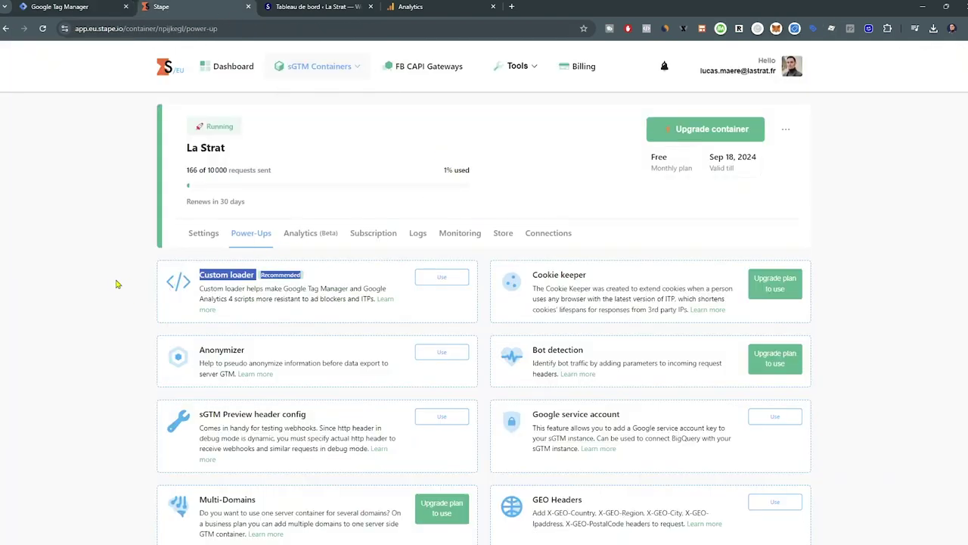
click(351, 317)
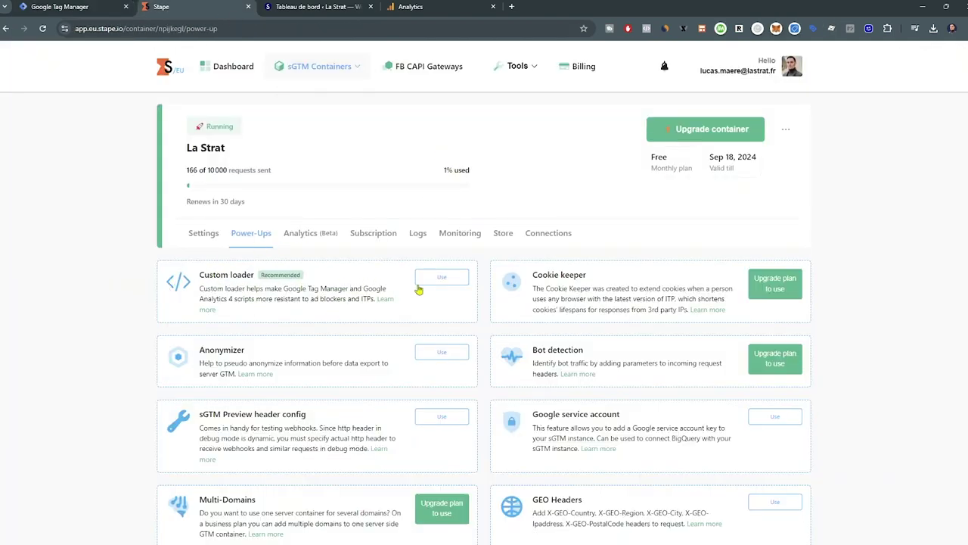
click(442, 281)
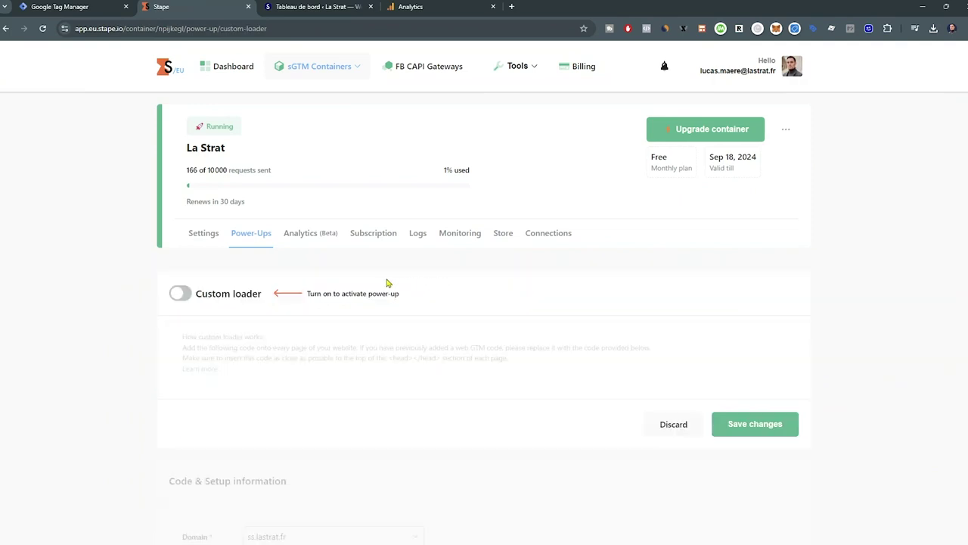
click(180, 293)
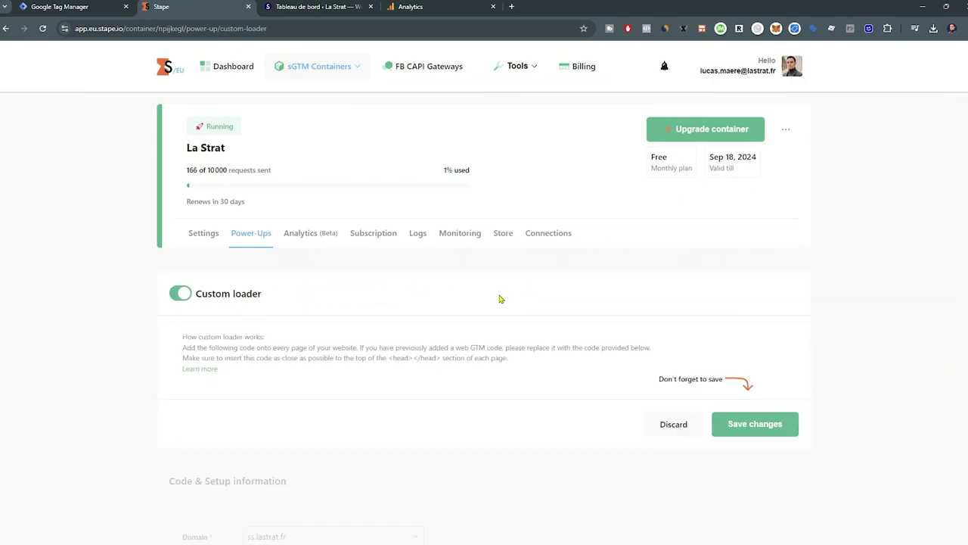
click(200, 369)
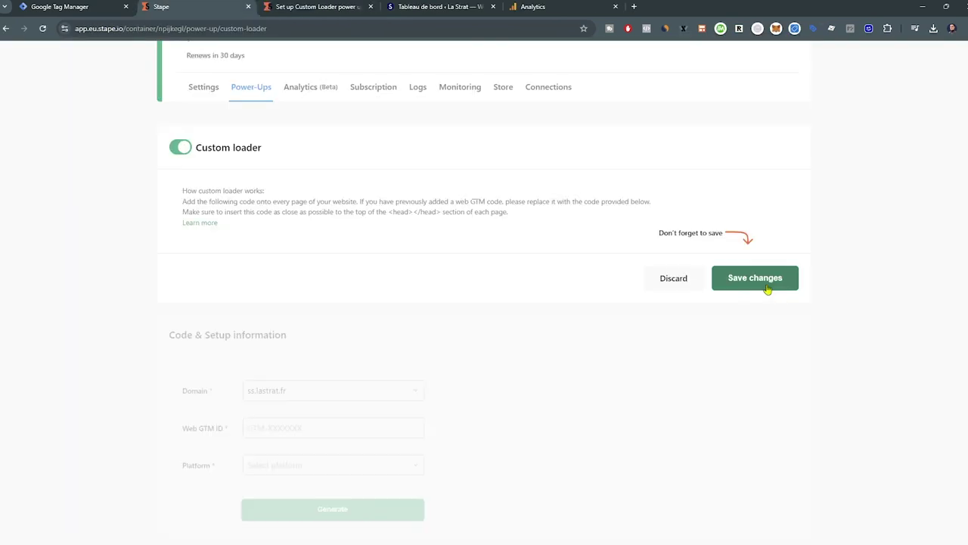
click(766, 280)
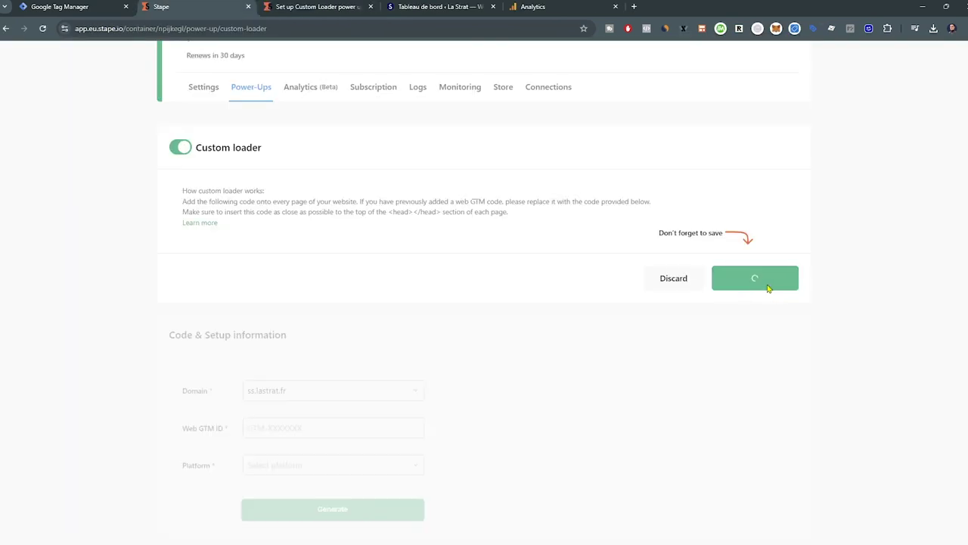
Step: Set the custom loader's platform to Wordpress
click(313, 463)
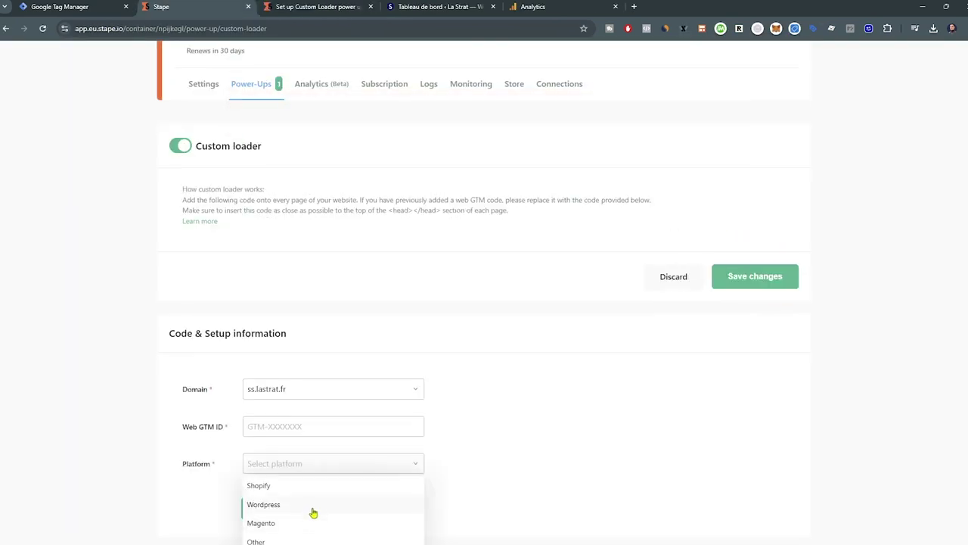
click(313, 510)
Step: Switch to Google Tag Manager and open the lastrat.fr web container from the other La Strat account
click(322, 419)
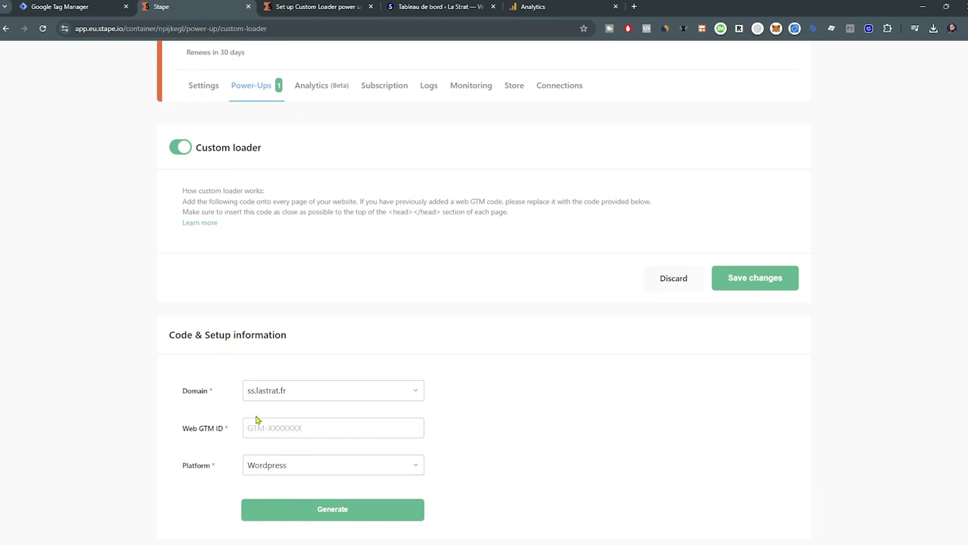
click(84, 4)
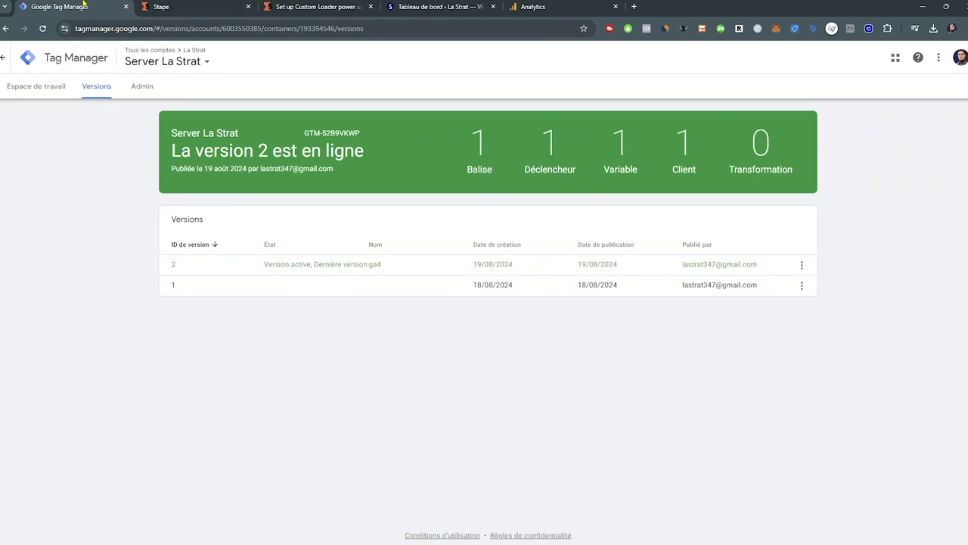
click(172, 62)
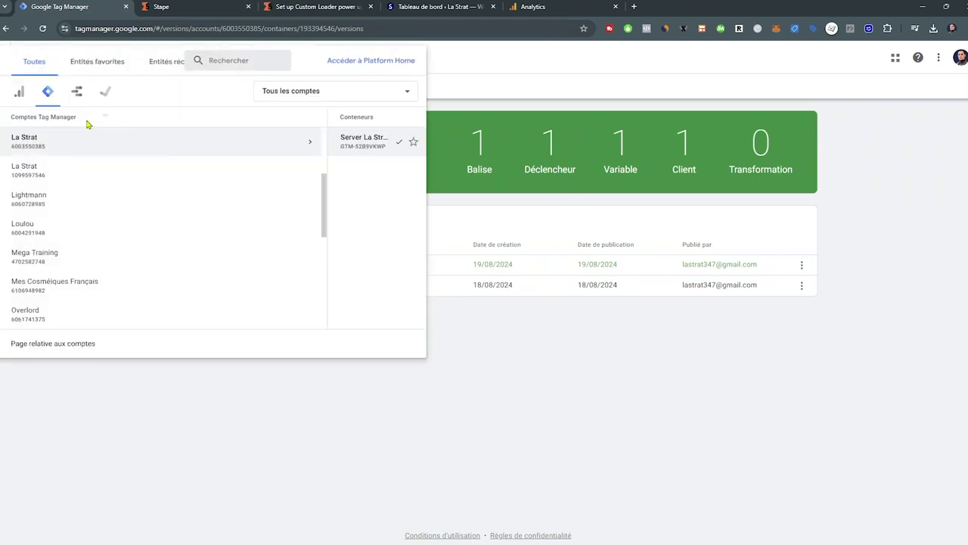
click(66, 178)
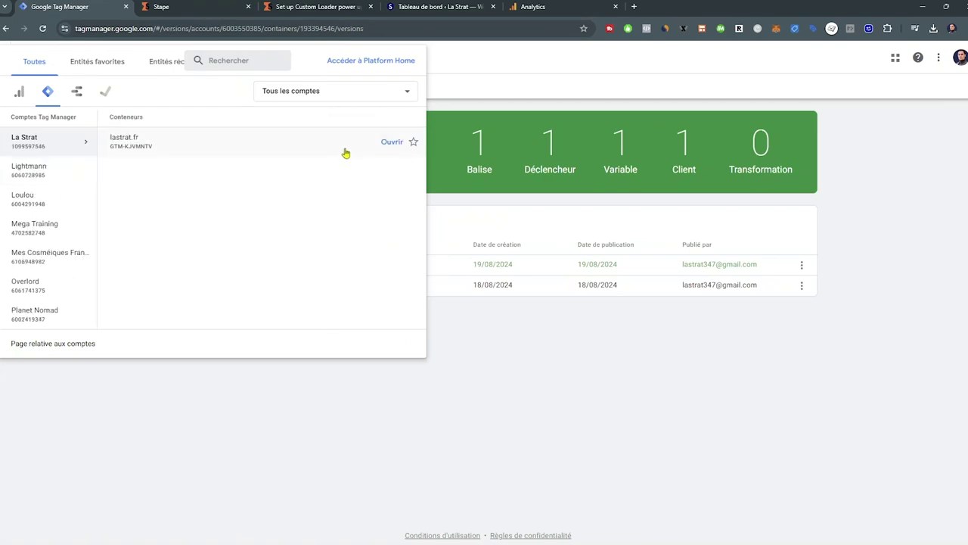
click(269, 144)
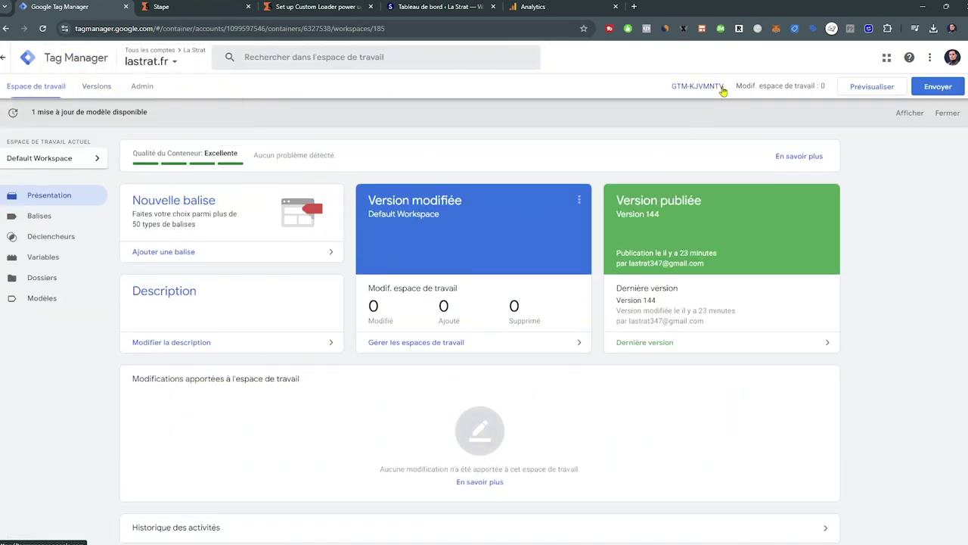
Step: Open the web container's installation code and copy its GTM container ID from the head snippet
drag(659, 87, 721, 95)
click(713, 91)
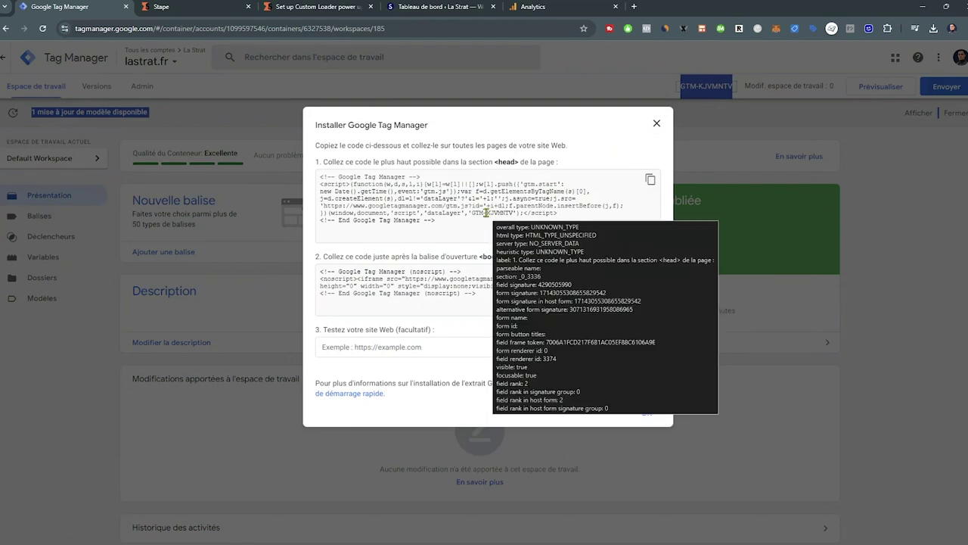
drag(472, 212, 512, 212)
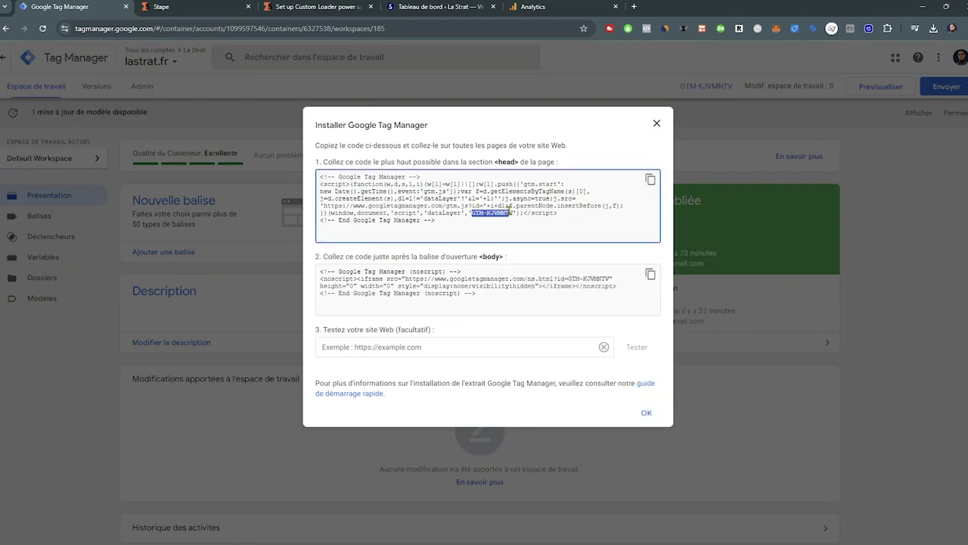
right_click(512, 213)
click(525, 223)
Step: Back in Stape, paste GTM-KJVMNTV as the Web GTM ID and generate the custom loader setup
click(316, 6)
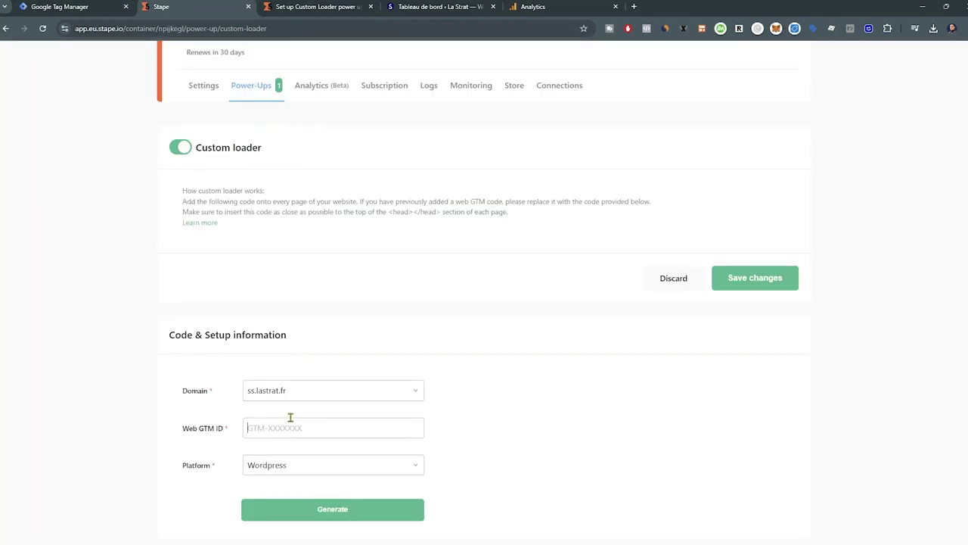
key(ctrl+v)
click(382, 513)
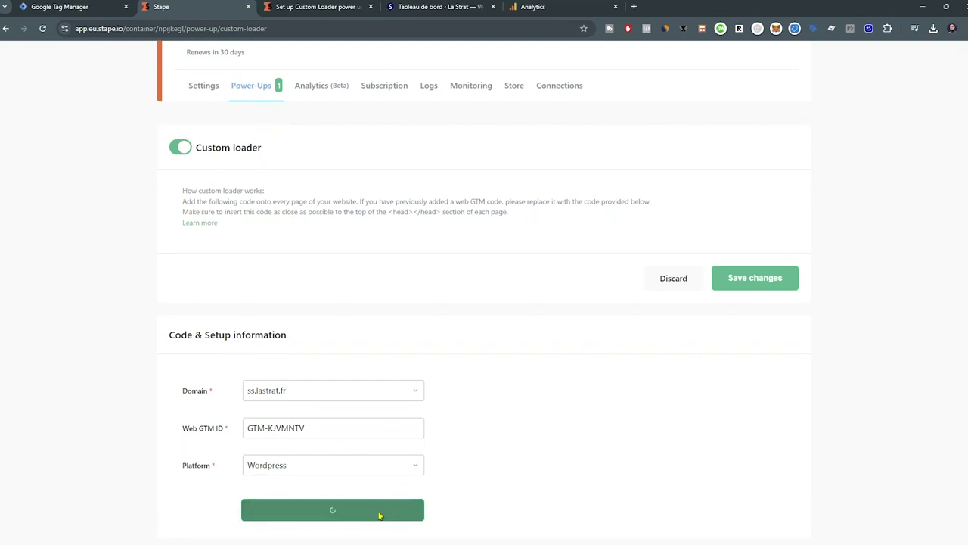
scroll(512, 328, down, 1)
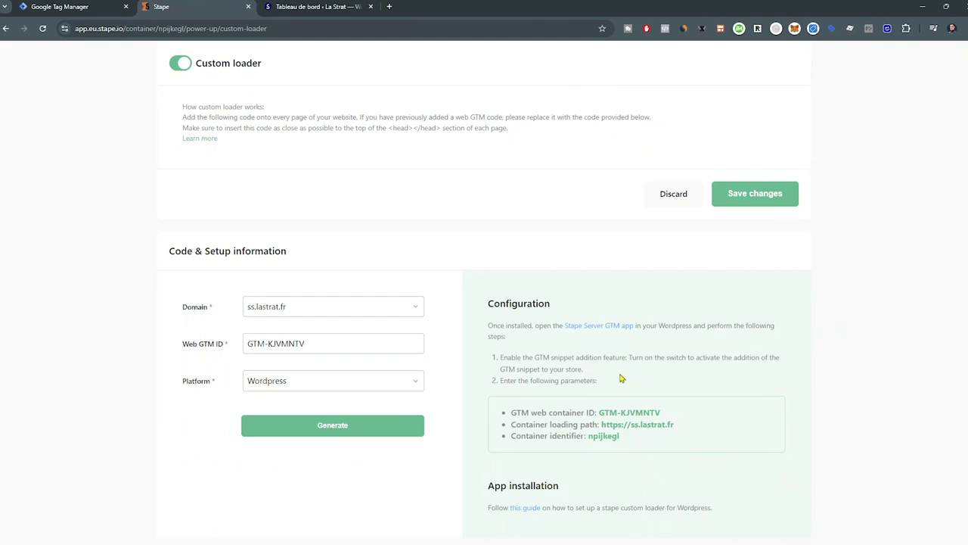
Step: Set the custom loader's platform to Other and generate the replacement Google Tag Manager code
click(374, 388)
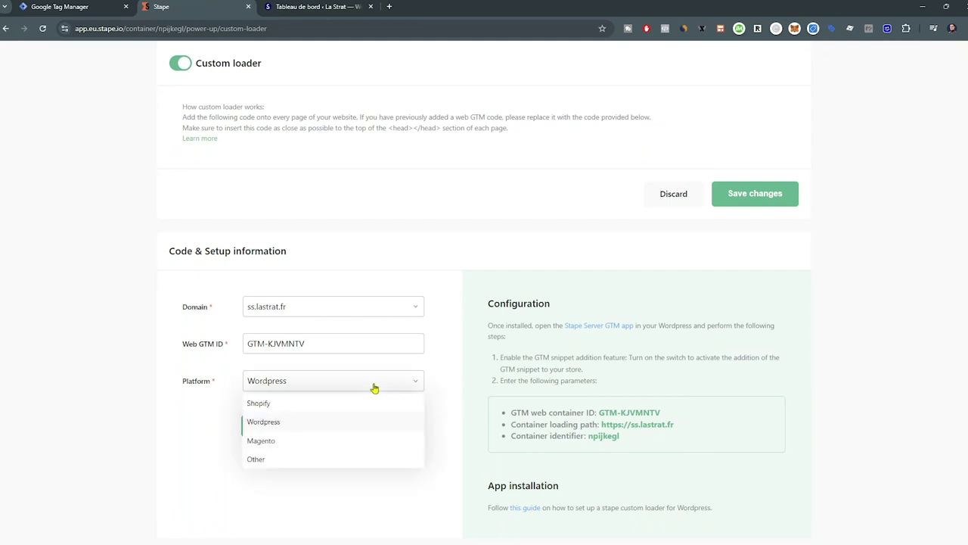
click(276, 465)
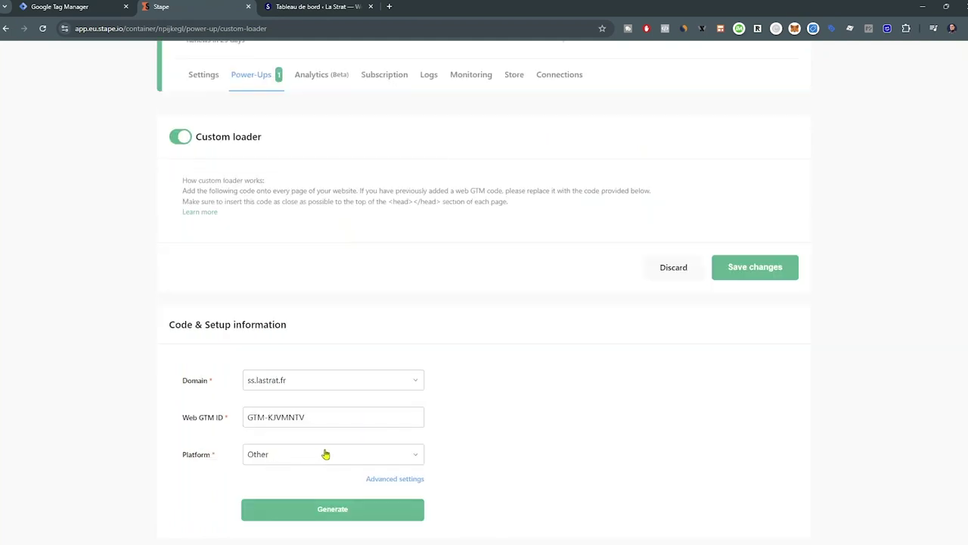
click(325, 510)
scroll(620, 305, down, 3)
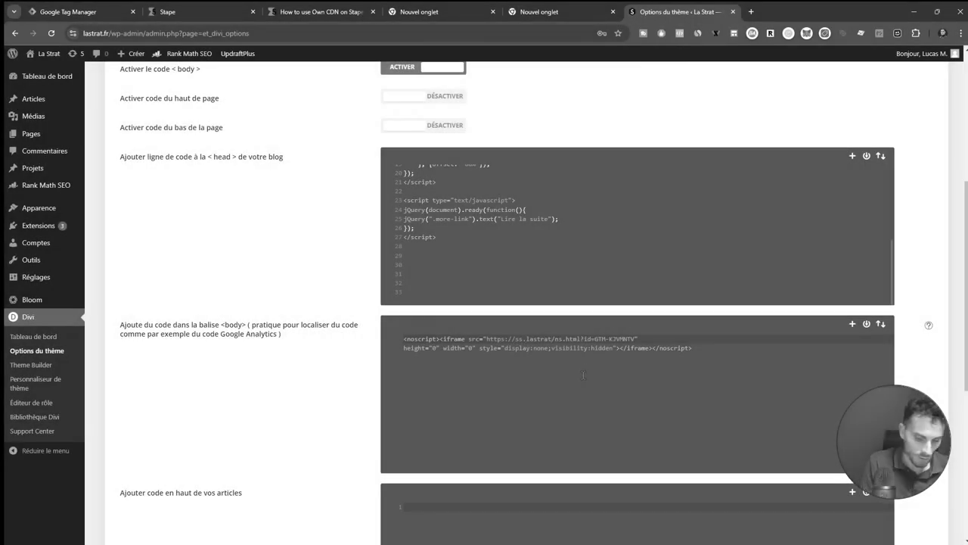
Step: Review the custom loader's head and body snippets and the container's overview in Stape
scroll(583, 226, up, 5)
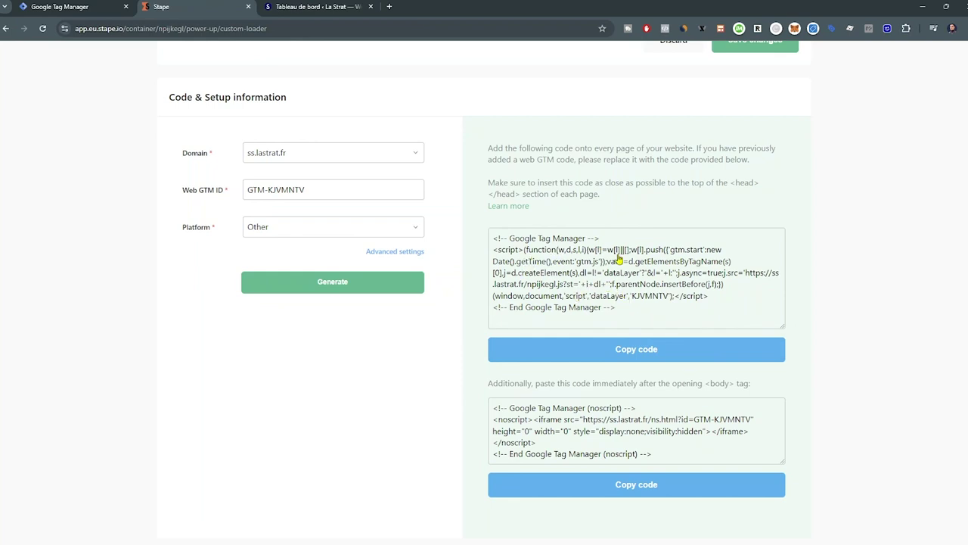
scroll(560, 287, up, 2)
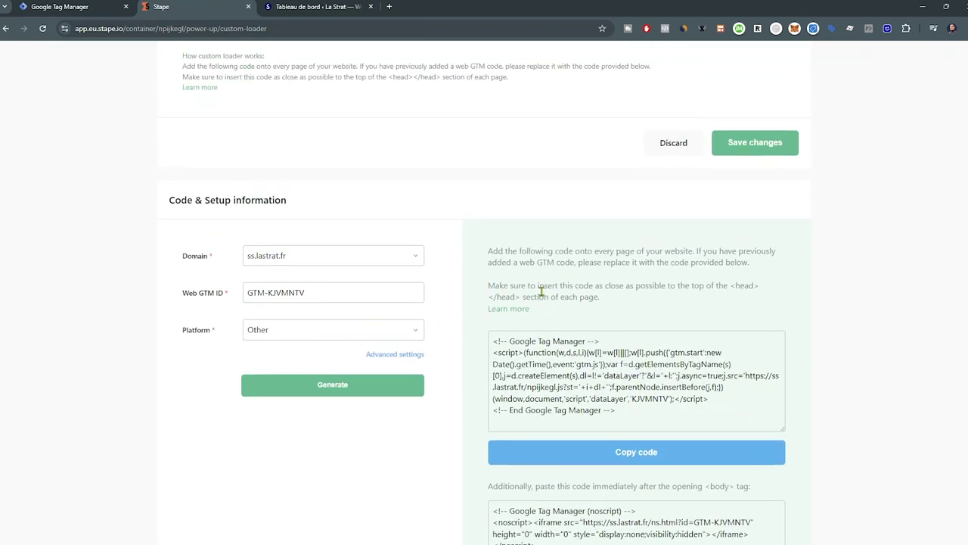
scroll(339, 226, up, 5)
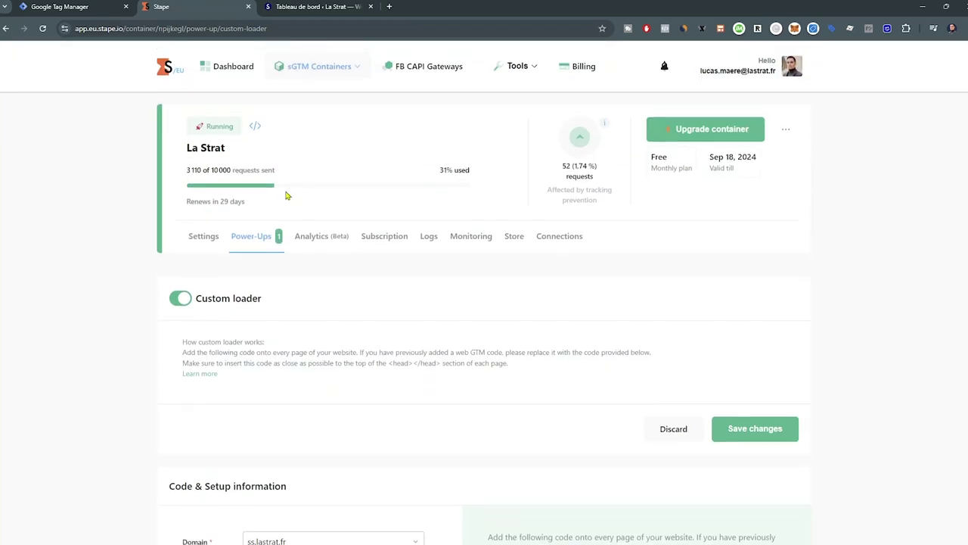
scroll(391, 310, down, 5)
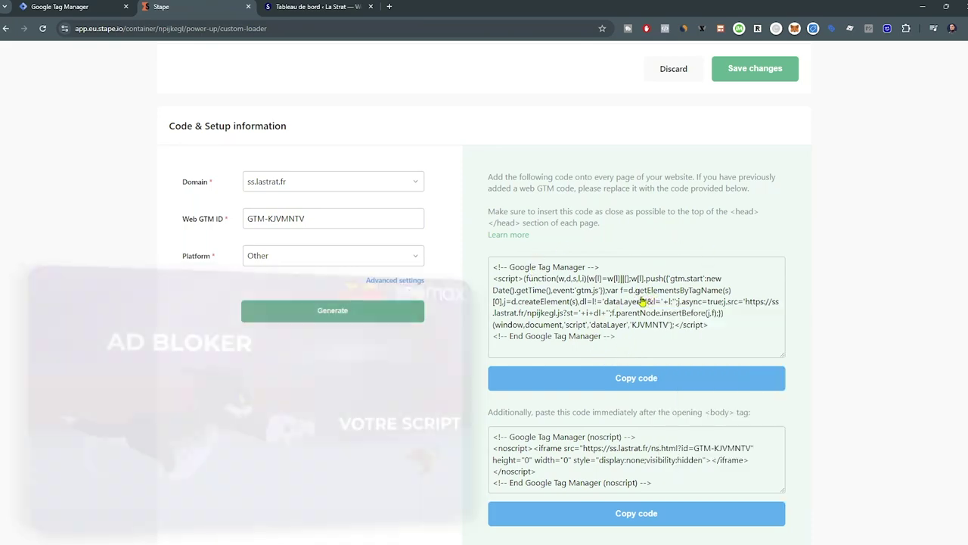
Step: Examine the La Strat container's analytics for recovered requests, GA4 requests by event type and monthly request usage
scroll(530, 461, up, 5)
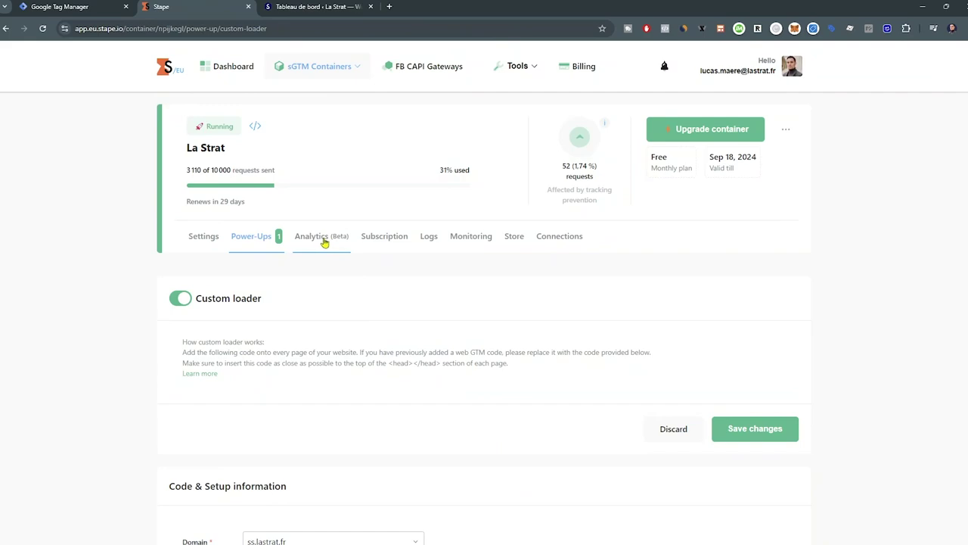
click(325, 243)
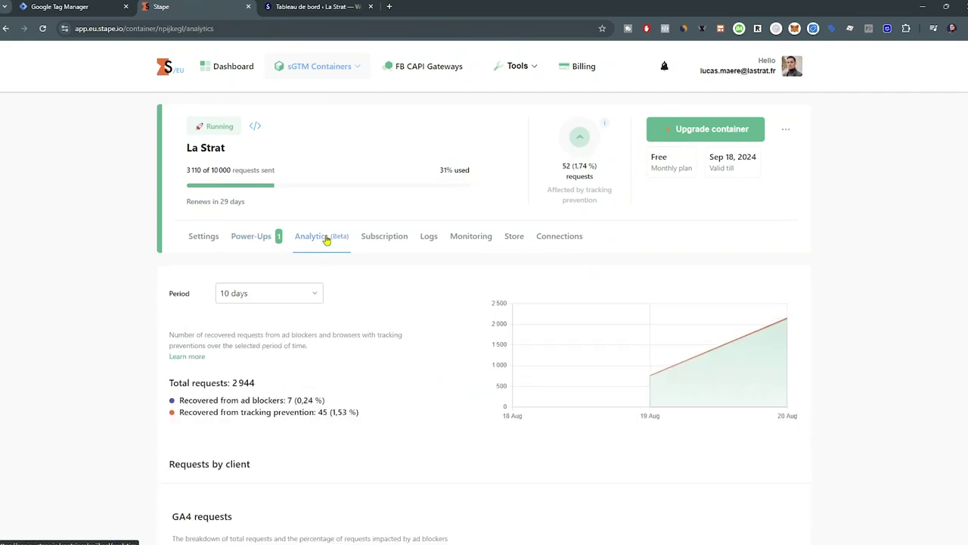
scroll(403, 401, down, 2)
scroll(413, 363, down, 3)
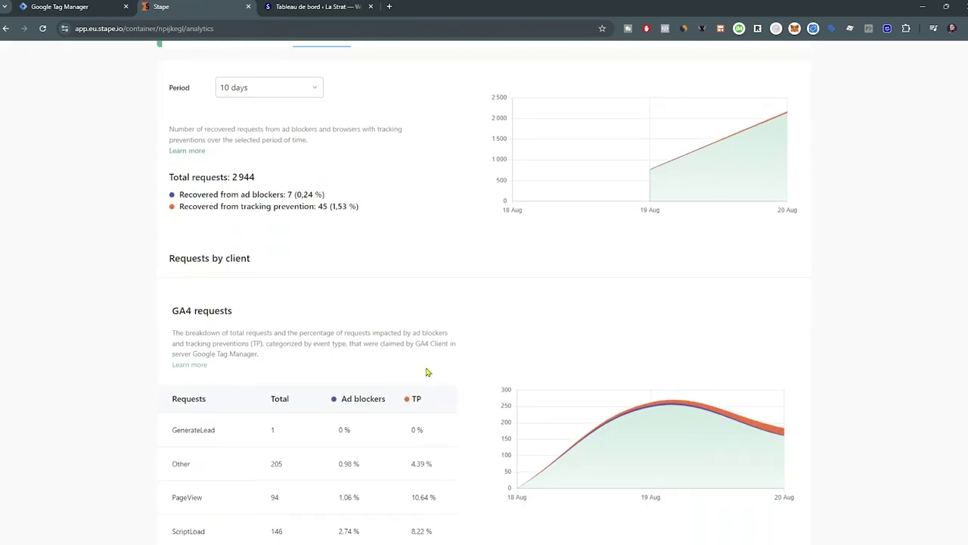
scroll(428, 344, up, 2)
scroll(413, 326, up, 1)
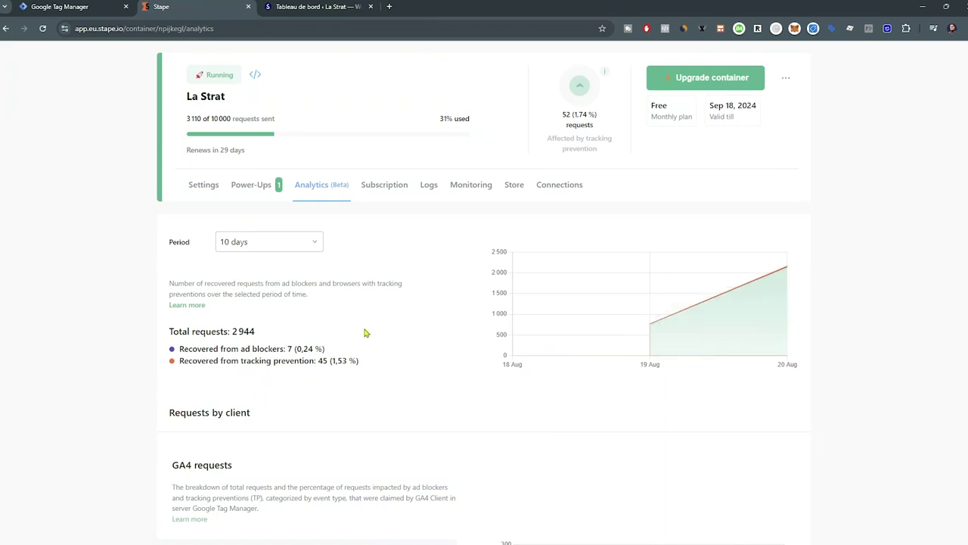
scroll(362, 332, down, 4)
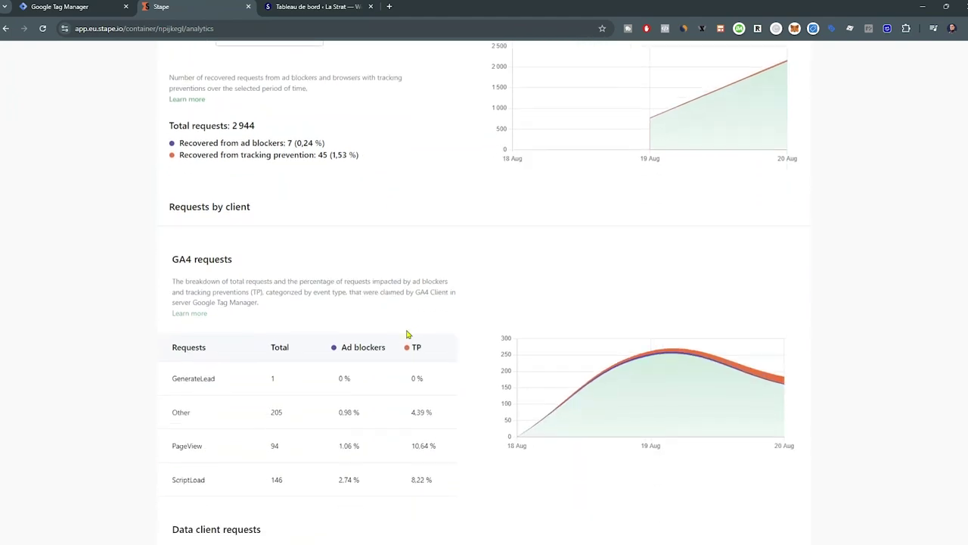
scroll(378, 398, up, 5)
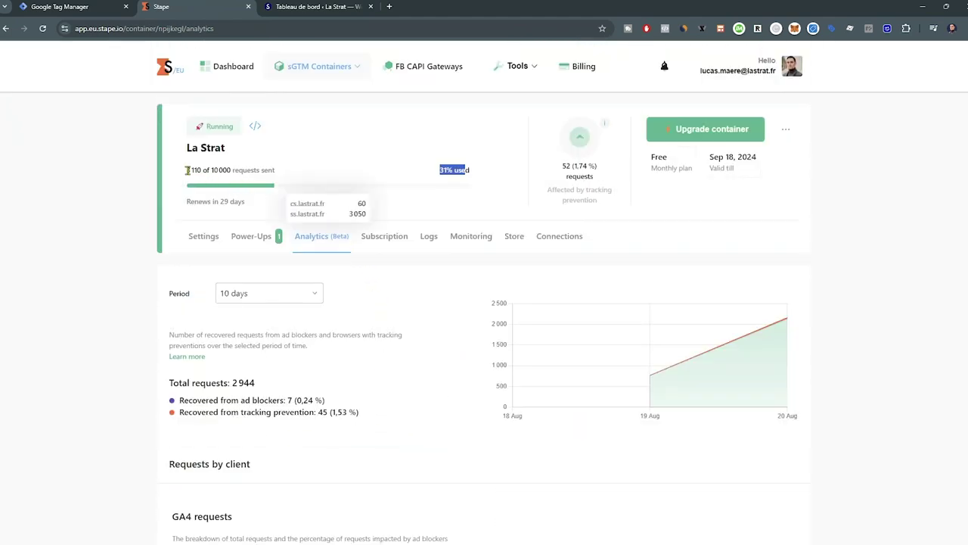
drag(189, 169, 276, 171)
click(286, 173)
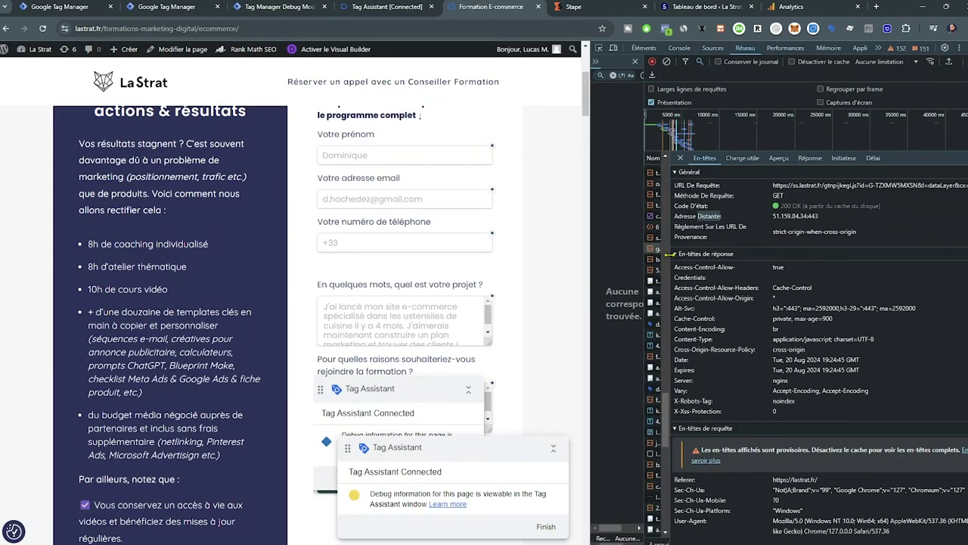
Step: Inspect the request URL and headers of the gtnpijkegl.js script request in the page's network log
click(692, 249)
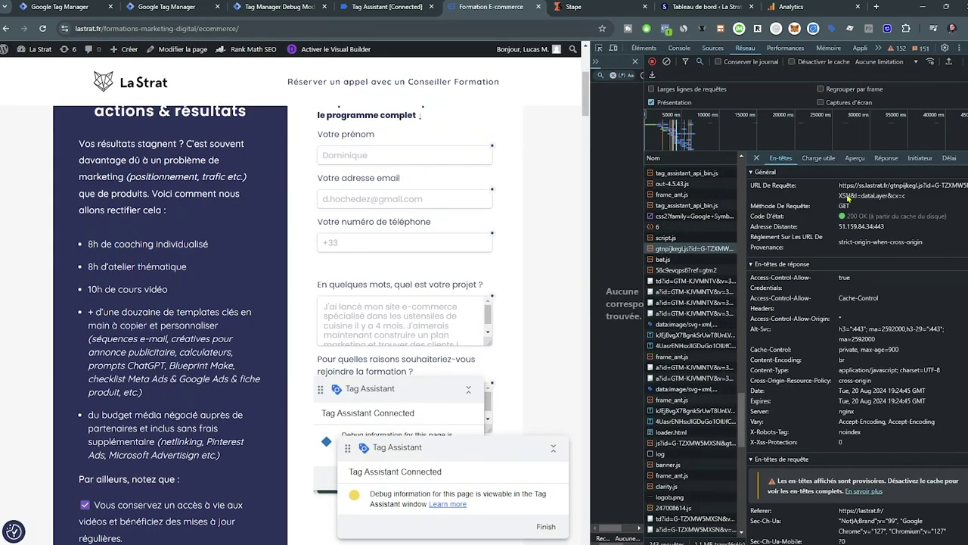
scroll(874, 263, down, 1)
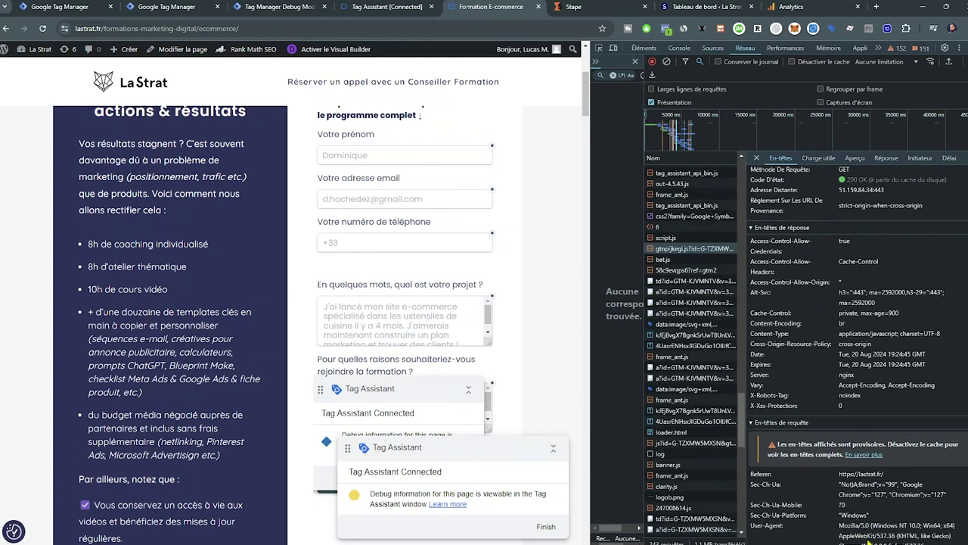
scroll(869, 524, up, 1)
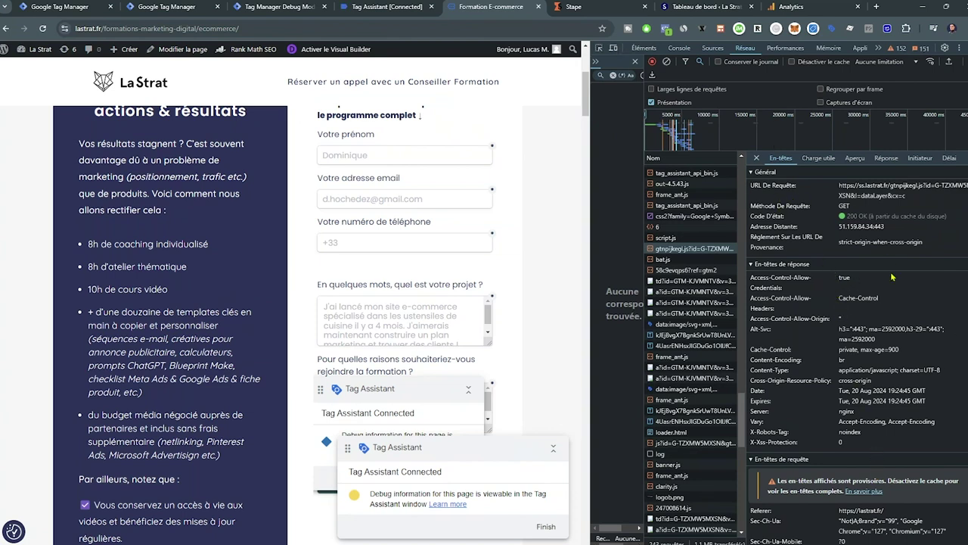
Step: Switch back to Stape and check the breakdown of the La Strat container's sent requests by domain
click(586, 6)
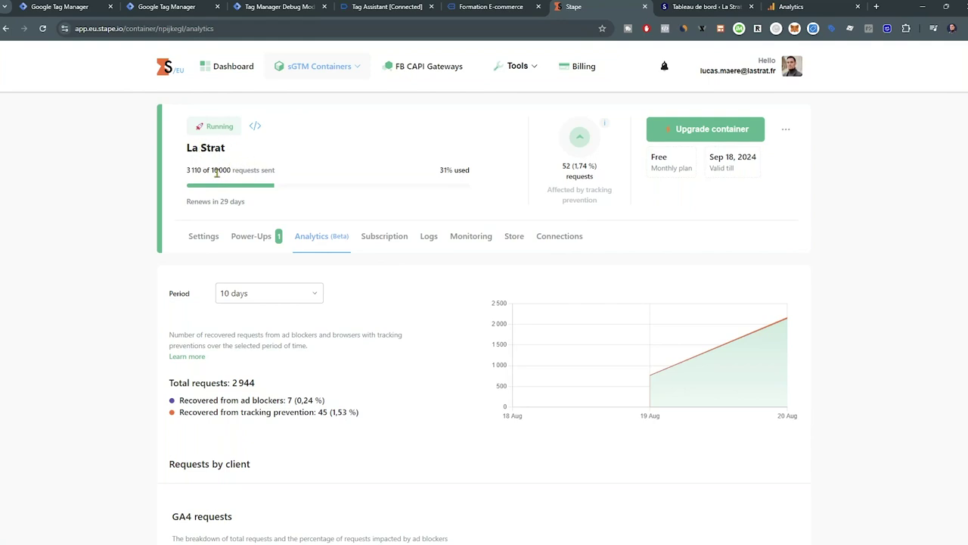
mouse_move(192, 171)
drag(186, 174, 191, 171)
mouse_move(204, 170)
mouse_move(238, 170)
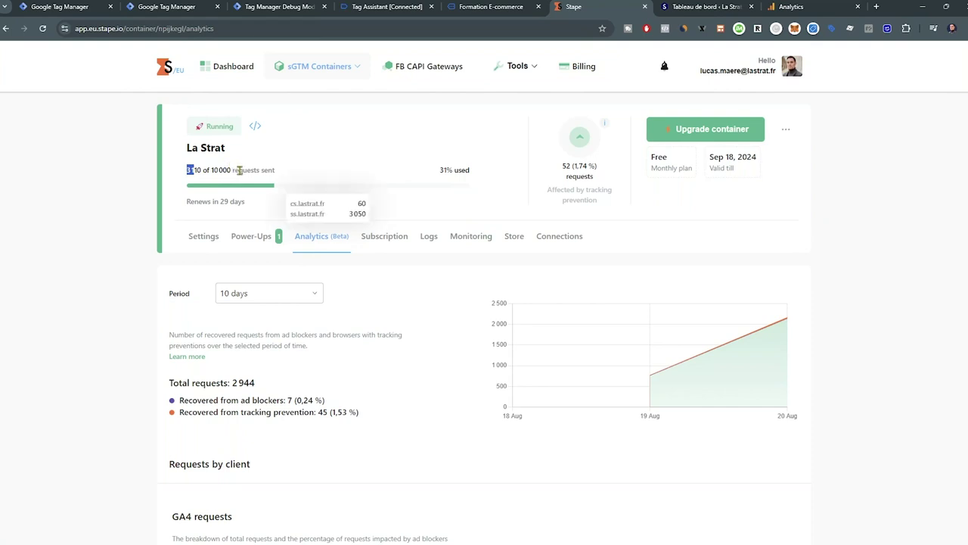